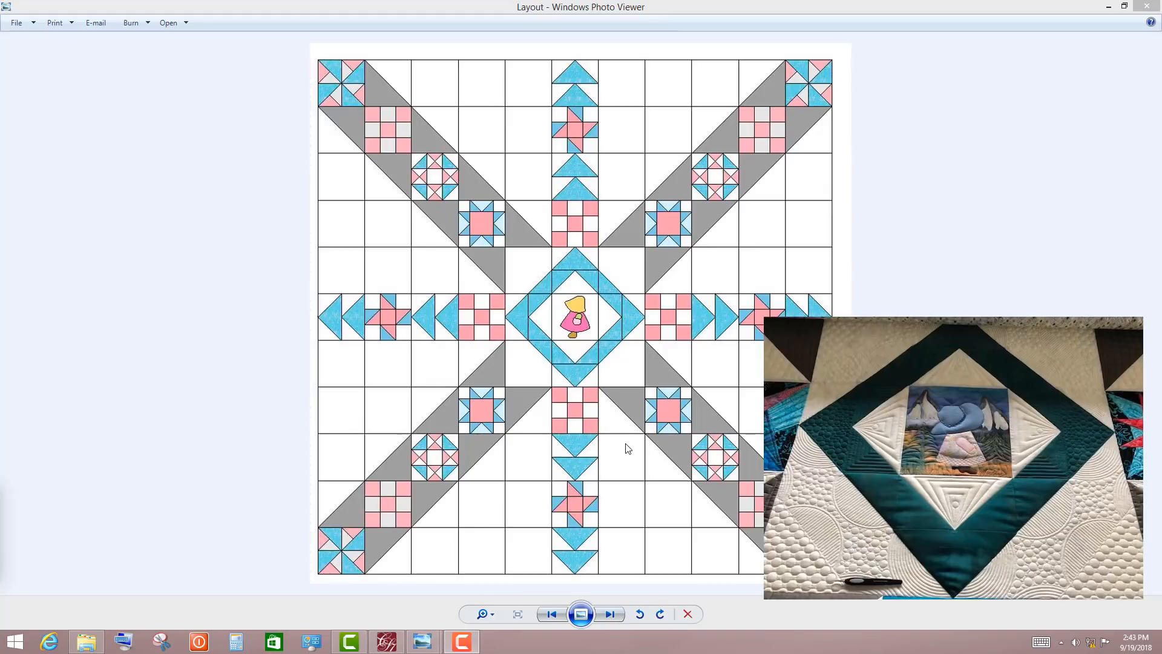
# Step: Browse through the quilt block photos one after another, starting from the layout image
pyautogui.press('Right')
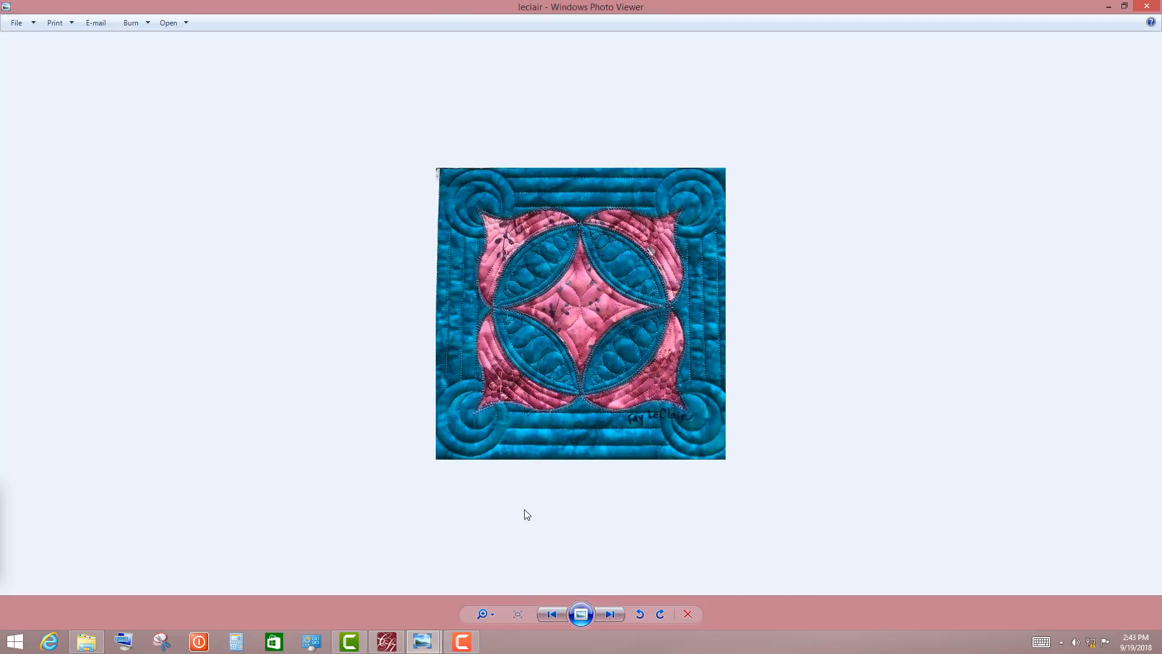
pyautogui.press('Right')
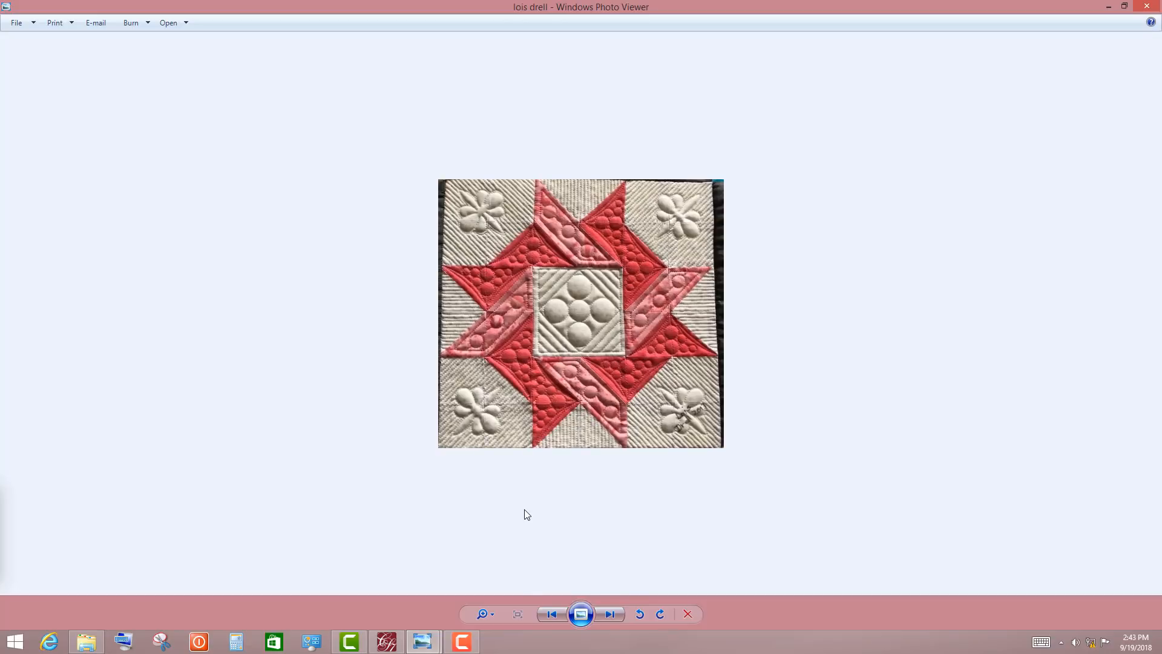
pyautogui.press('Right')
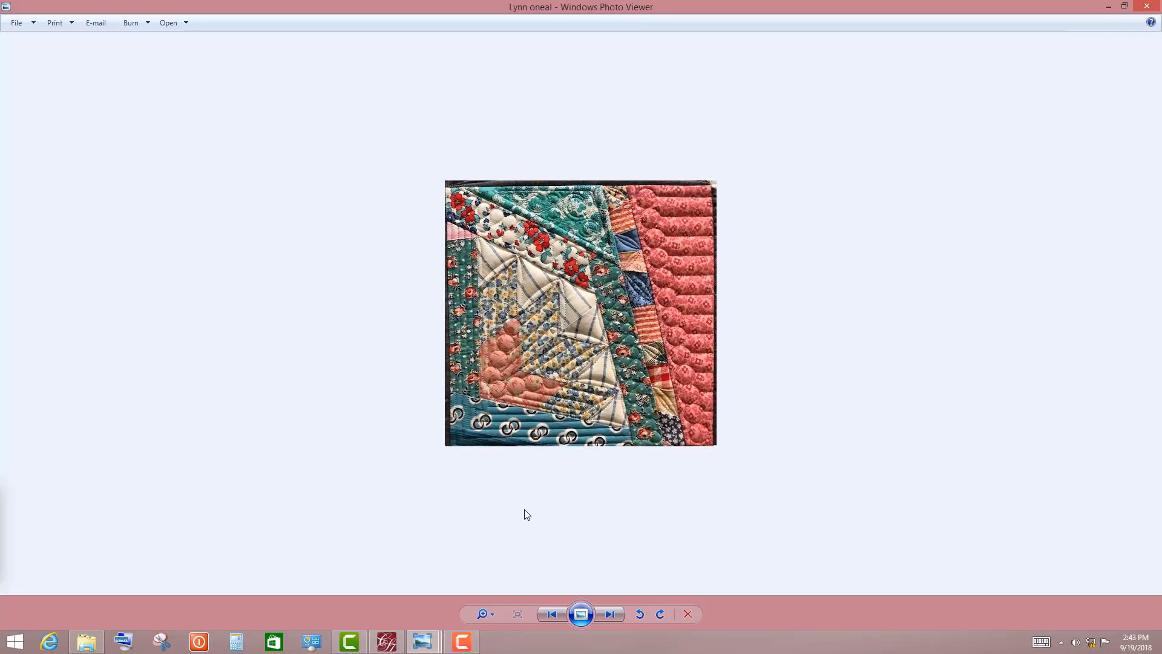
pyautogui.press('Right')
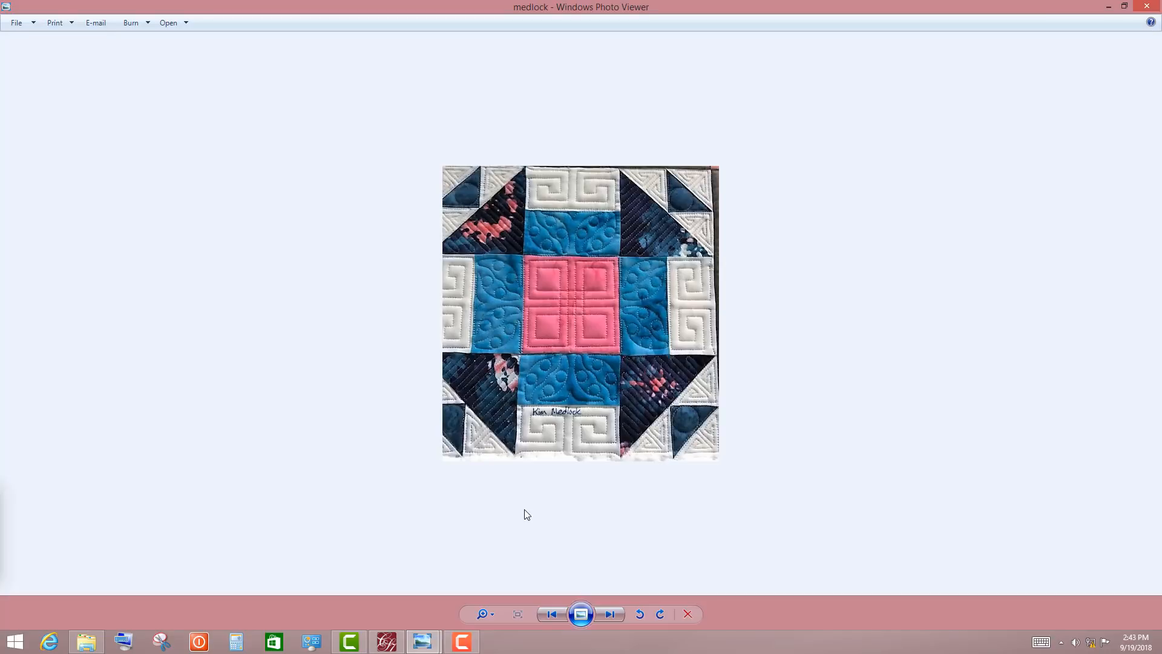
pyautogui.press('Right')
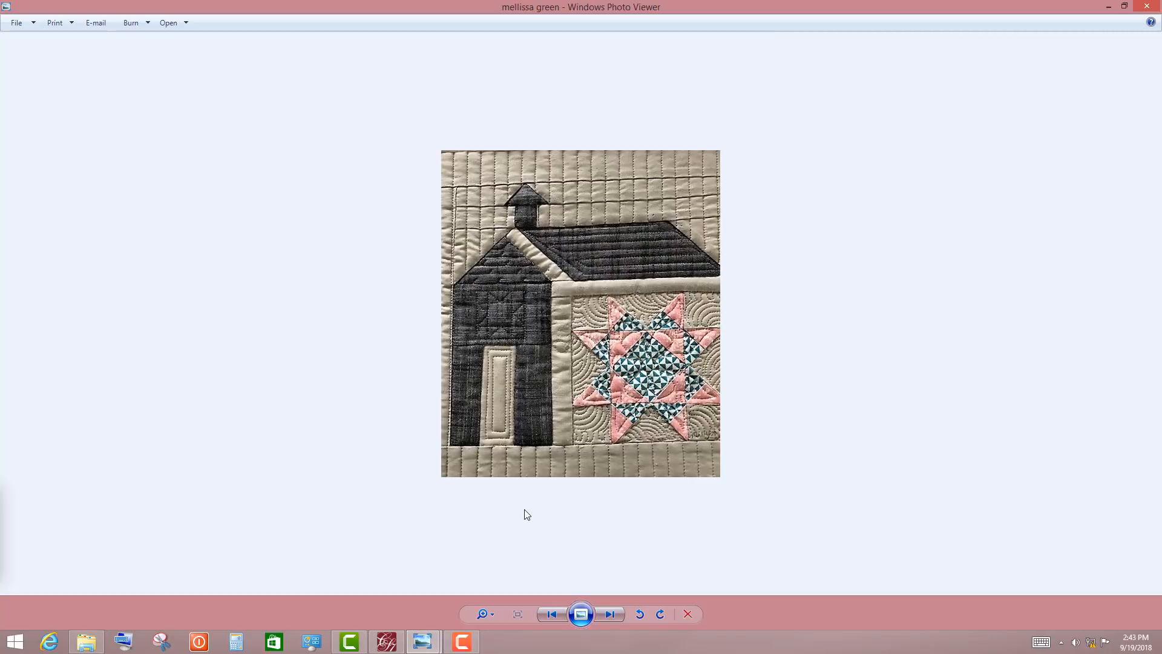
pyautogui.press('Right')
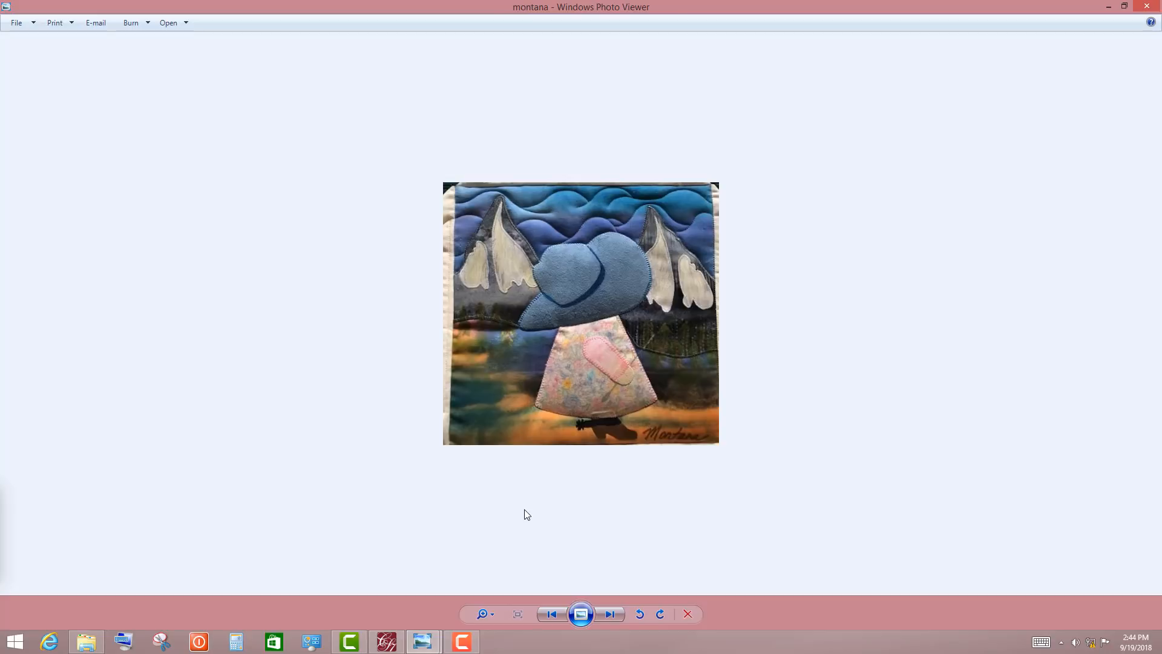
pyautogui.press('Right')
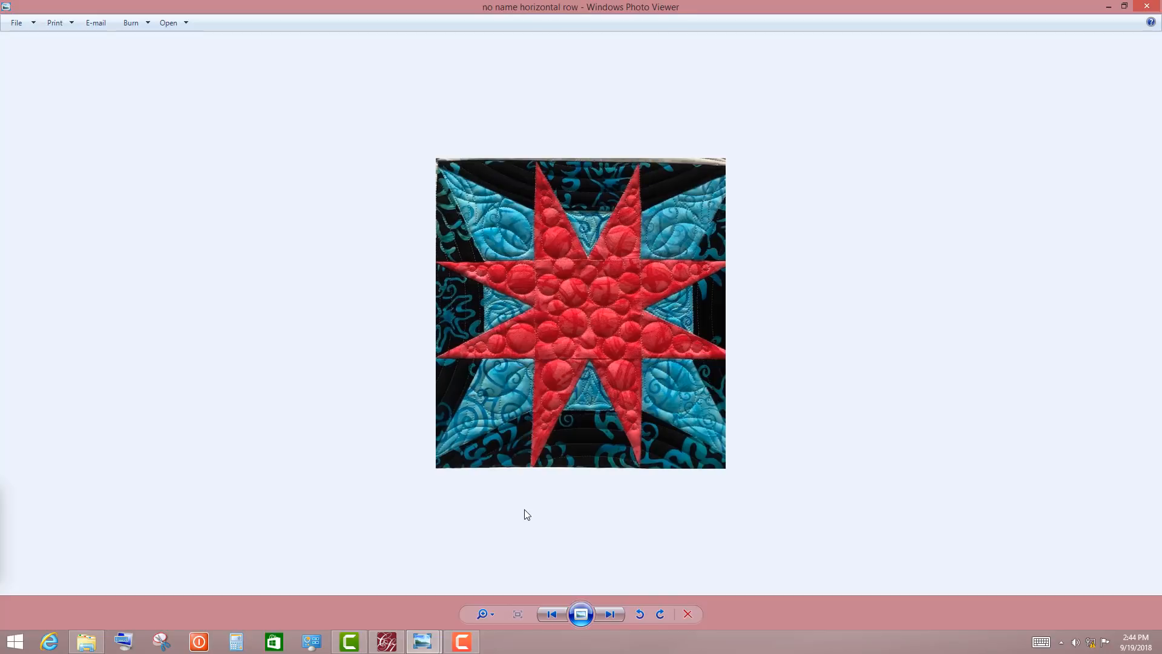
pyautogui.press('Right')
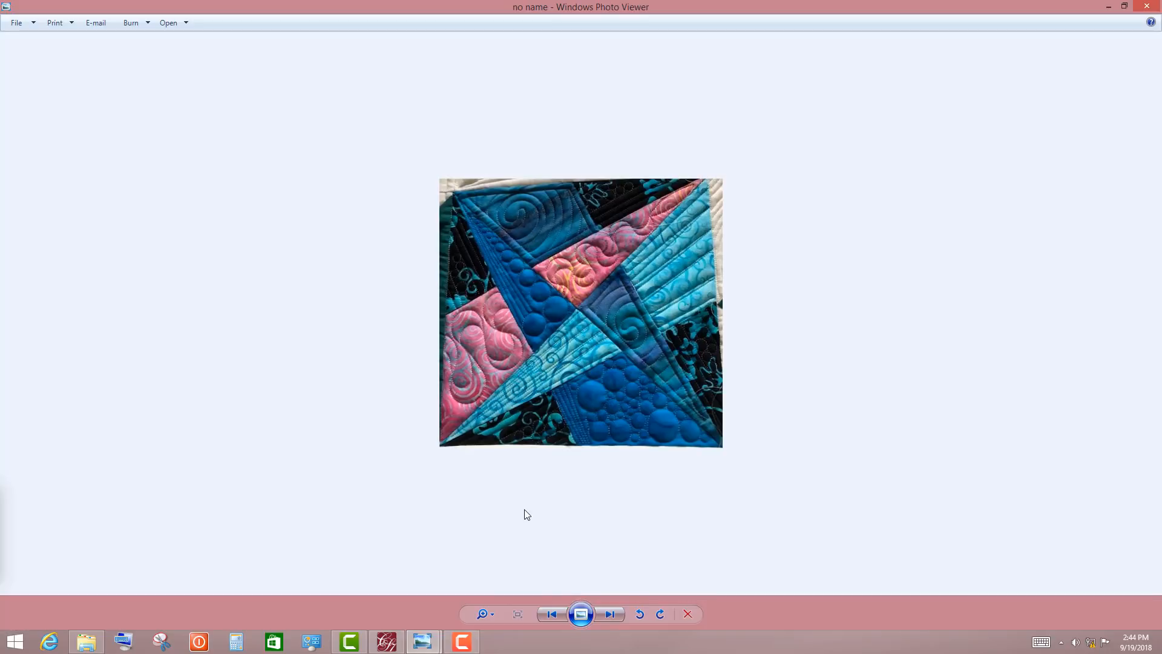
pyautogui.press('Right')
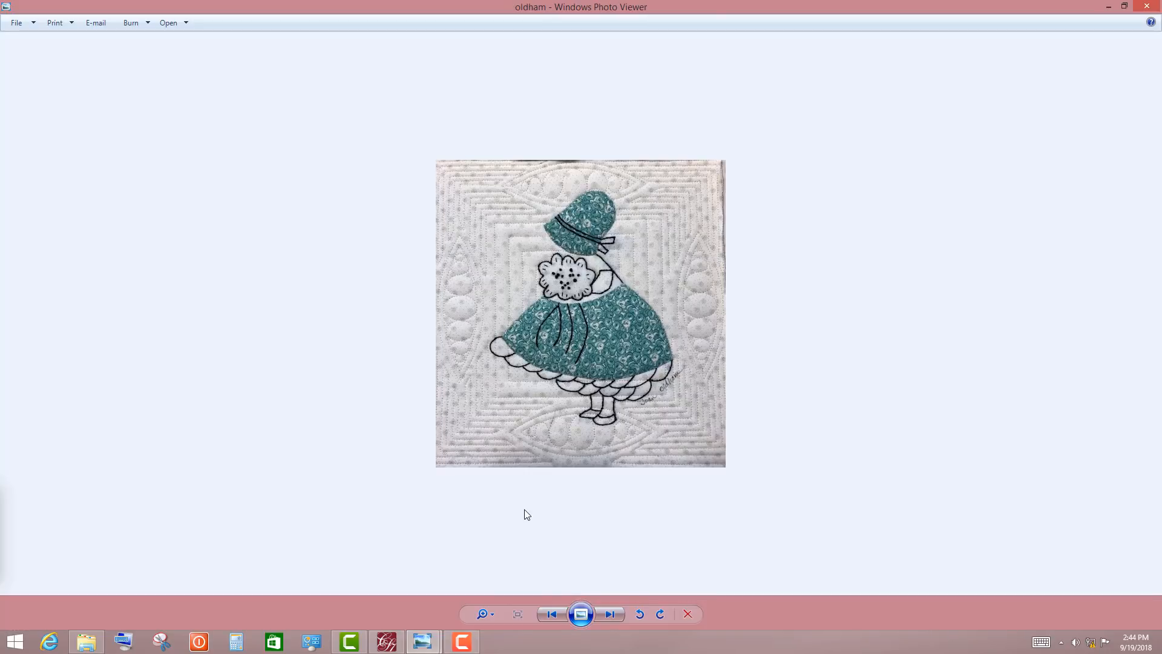
pyautogui.press('Right')
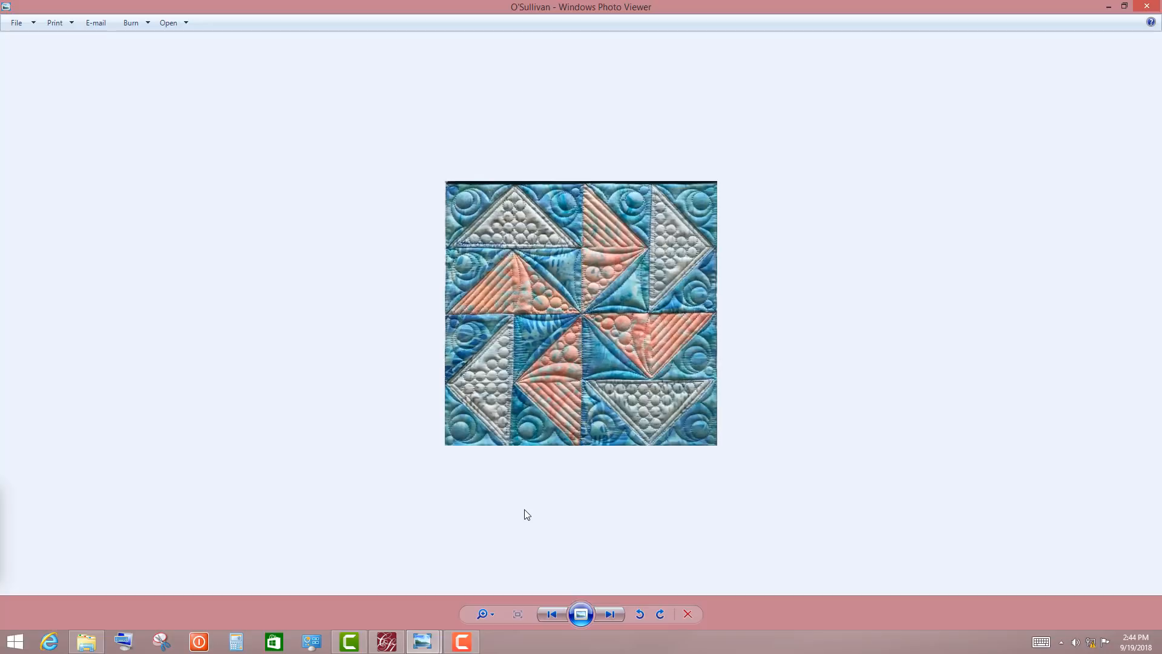
pyautogui.press('Right')
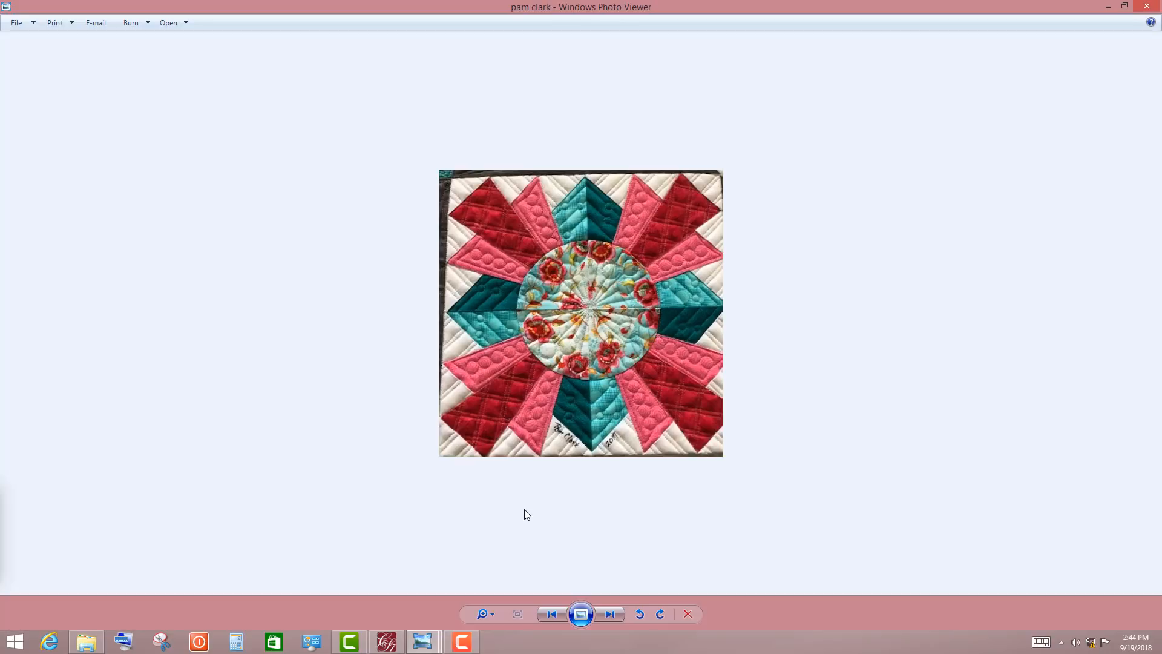
pyautogui.press('Right')
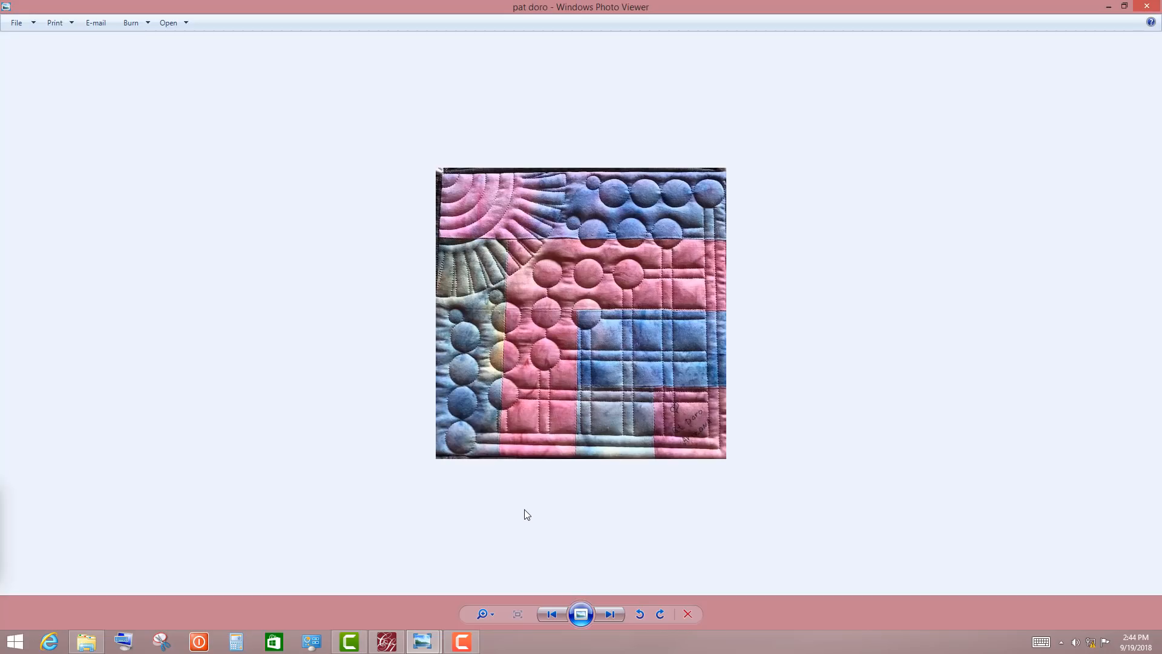
pyautogui.press('Right')
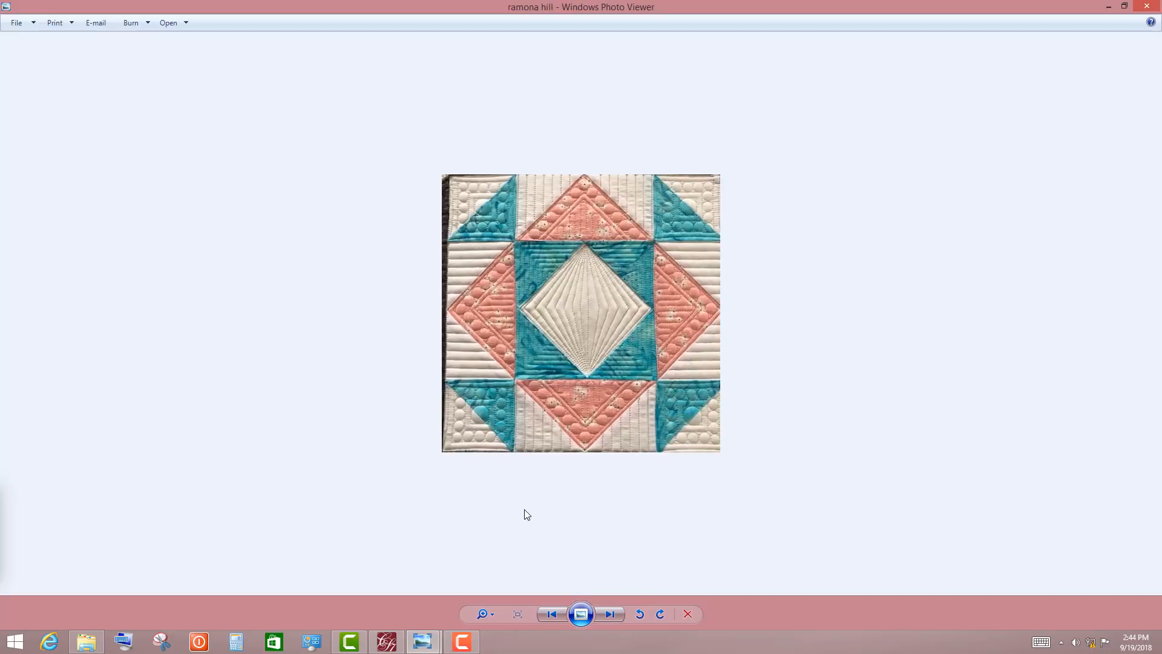
pyautogui.press('Right')
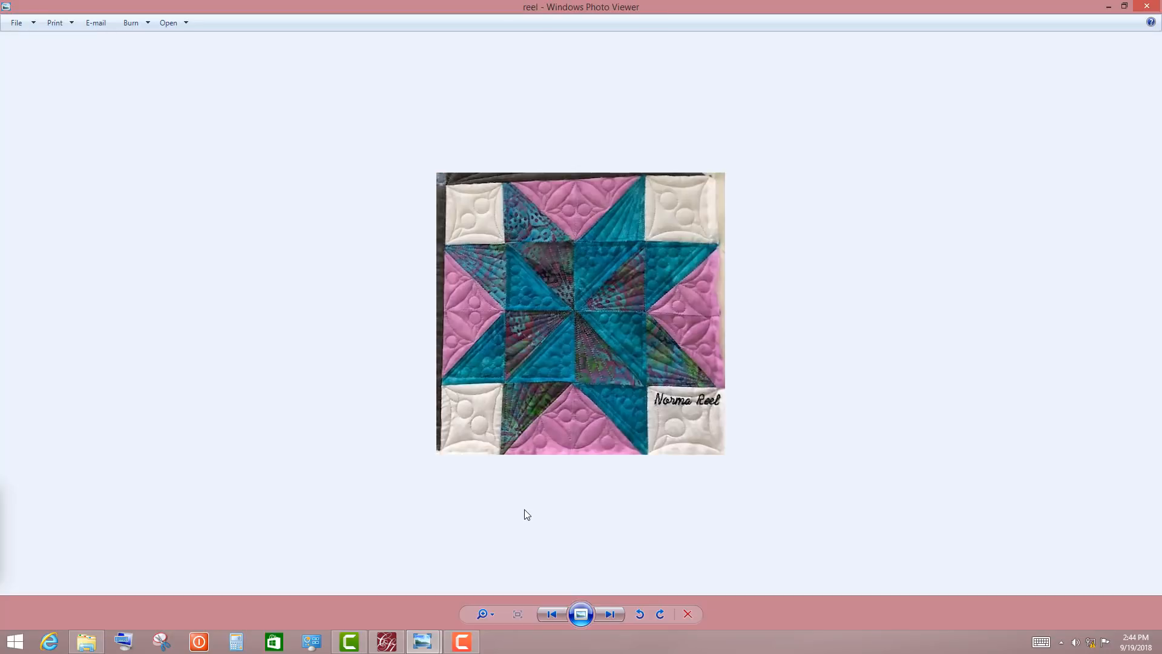
pyautogui.press('Right')
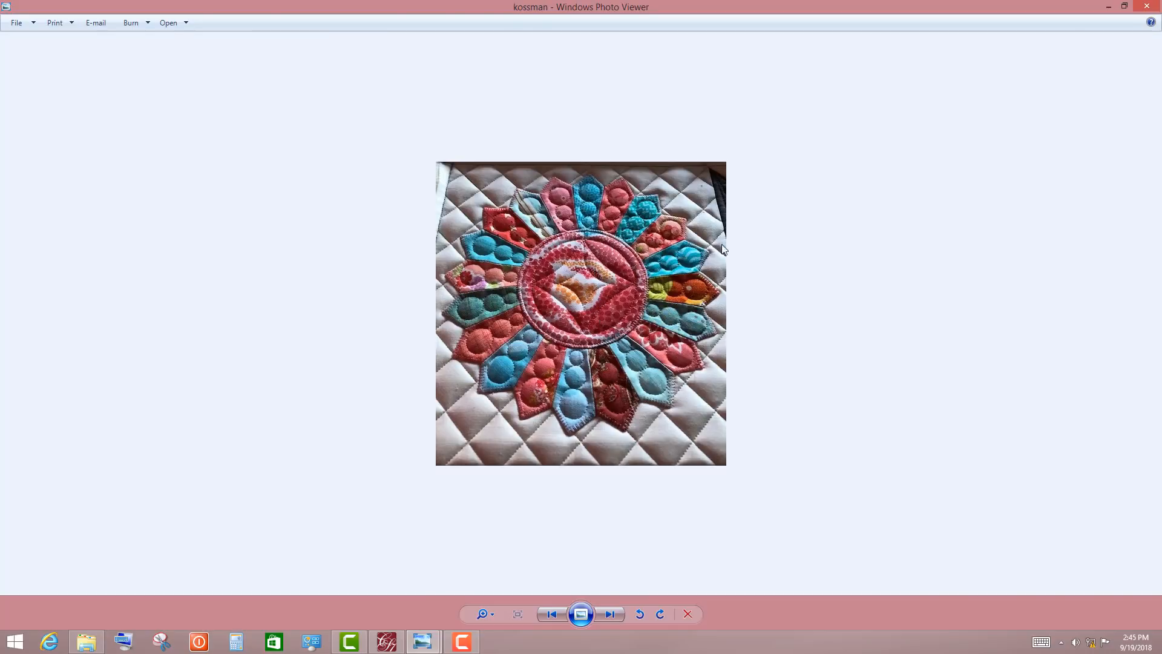
# Step: Switch to the CreativeStudio quilting software and place a copy of the renae sash 001 pattern in the empty area below the border row
pyautogui.hotkey('alt', 'Tab')
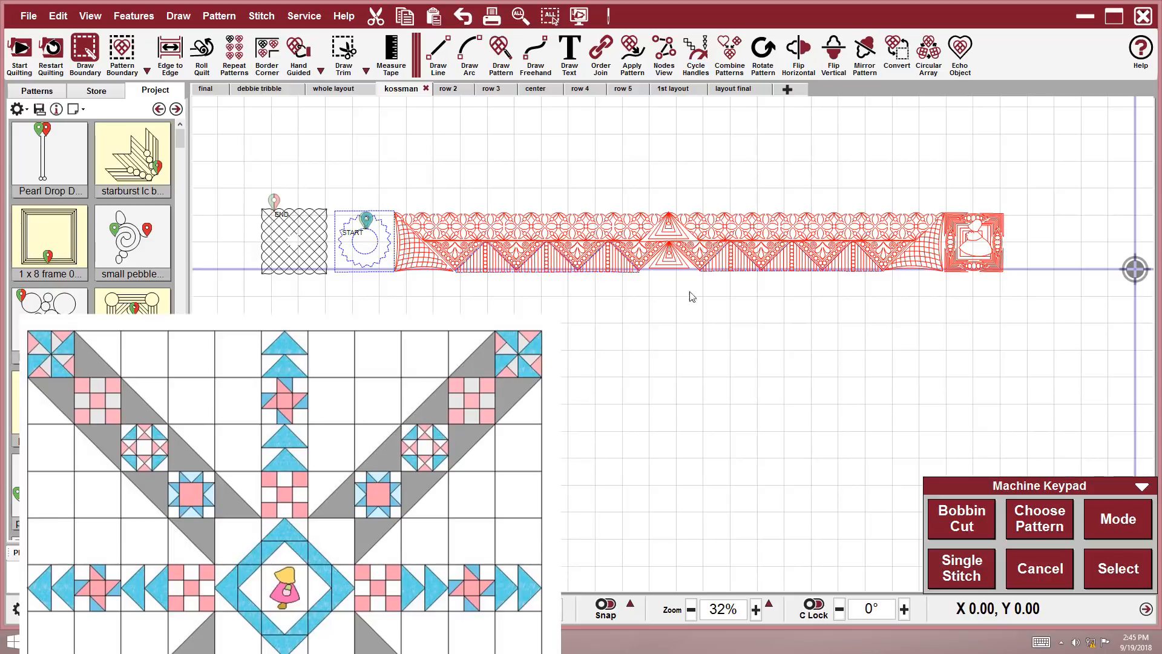
pyautogui.scroll(4, 369, 245)
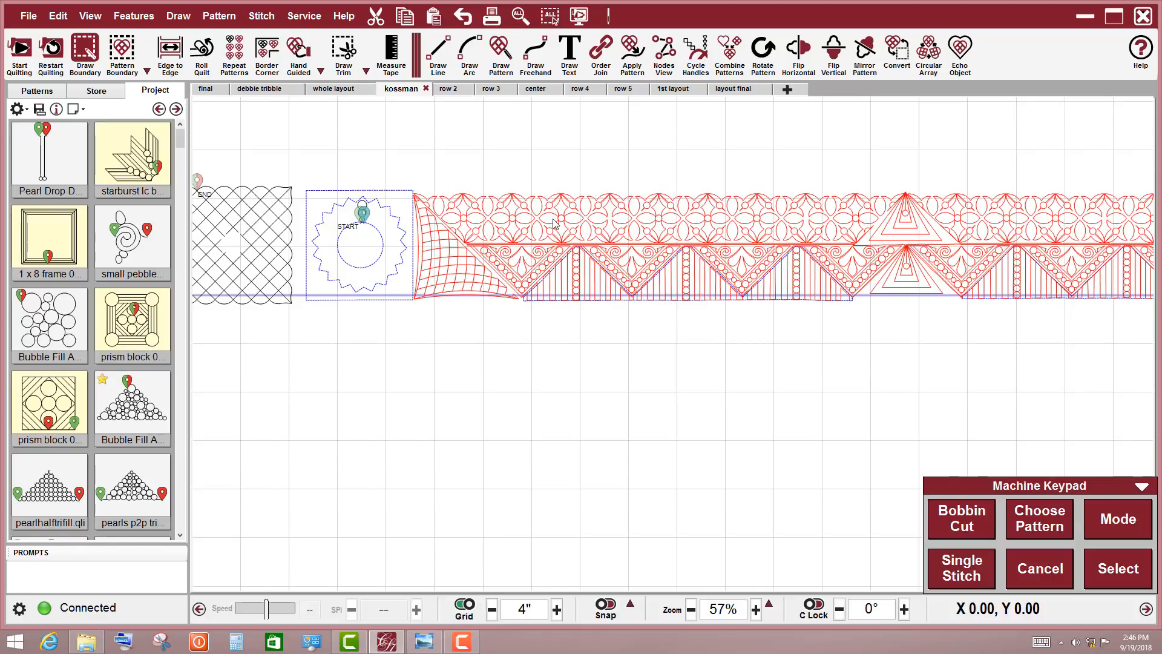
pyautogui.click(795, 218)
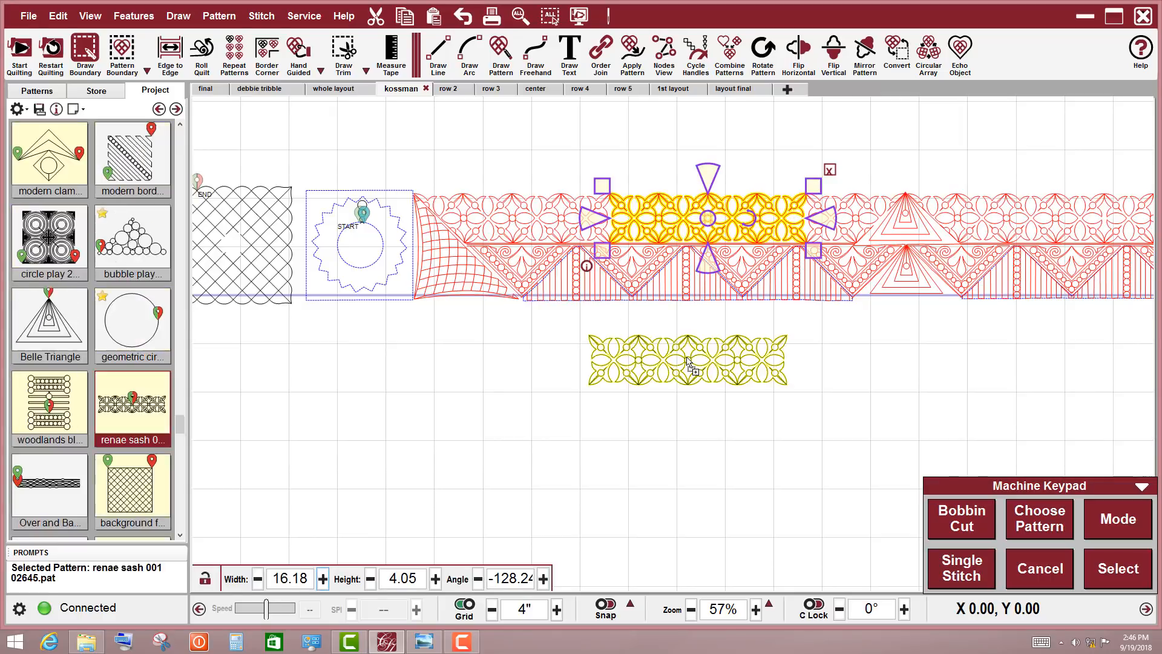
pyautogui.moveTo(688, 358); pyautogui.dragTo(695, 361)
pyautogui.click(694, 361)
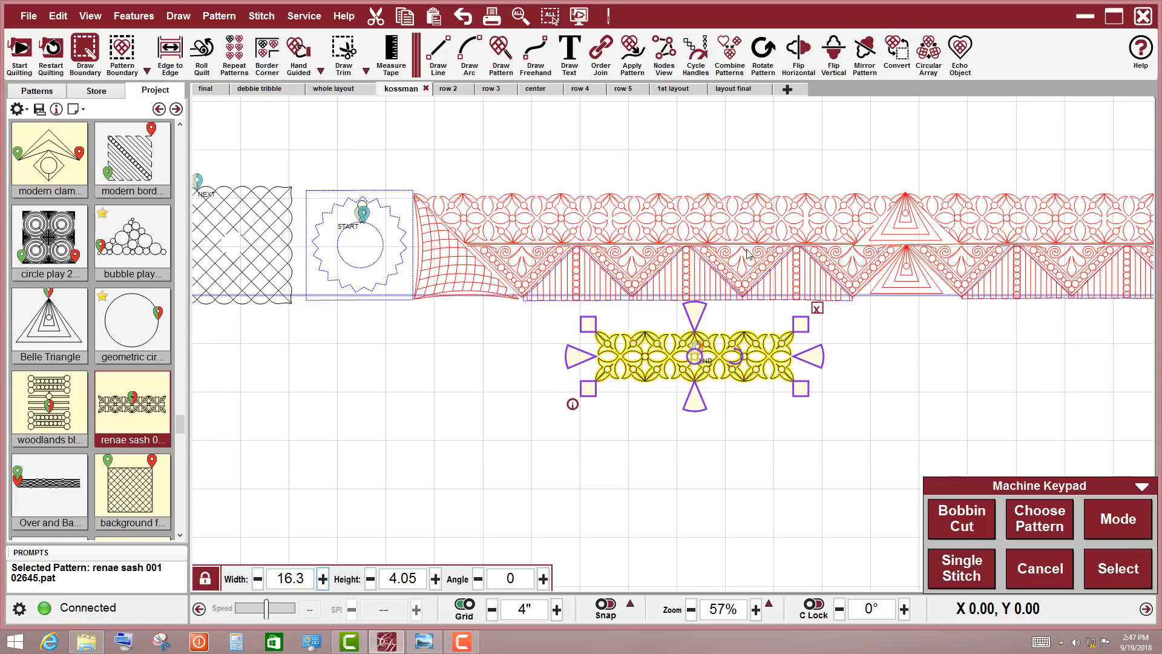
pyautogui.scroll(4, 677, 362)
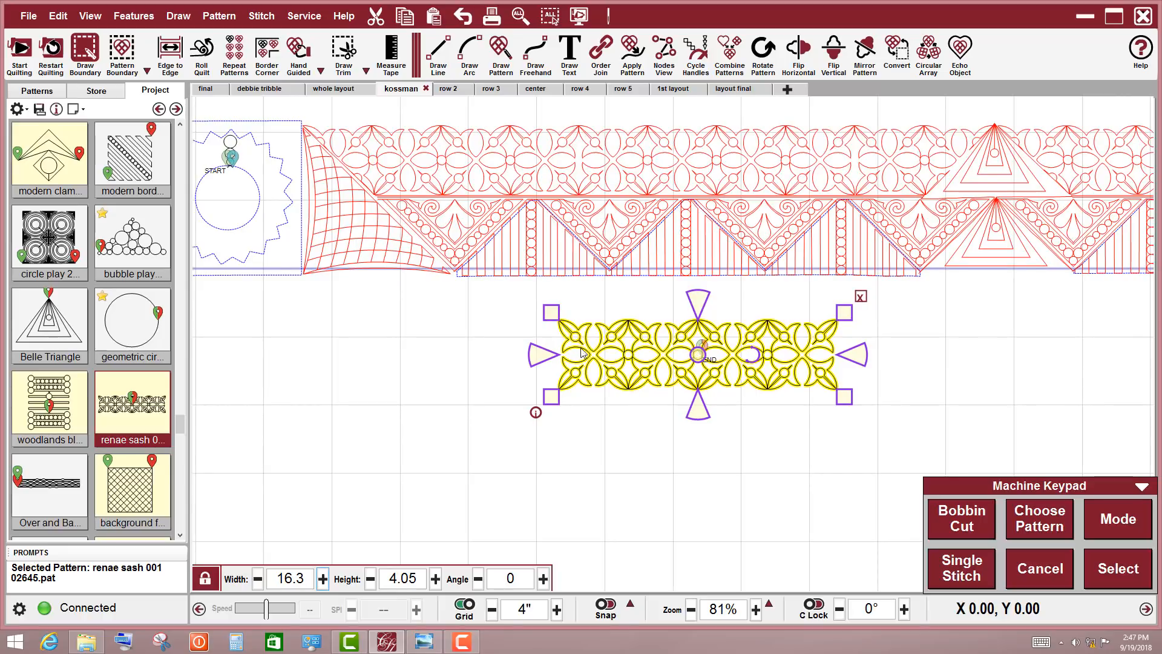
pyautogui.click(638, 424)
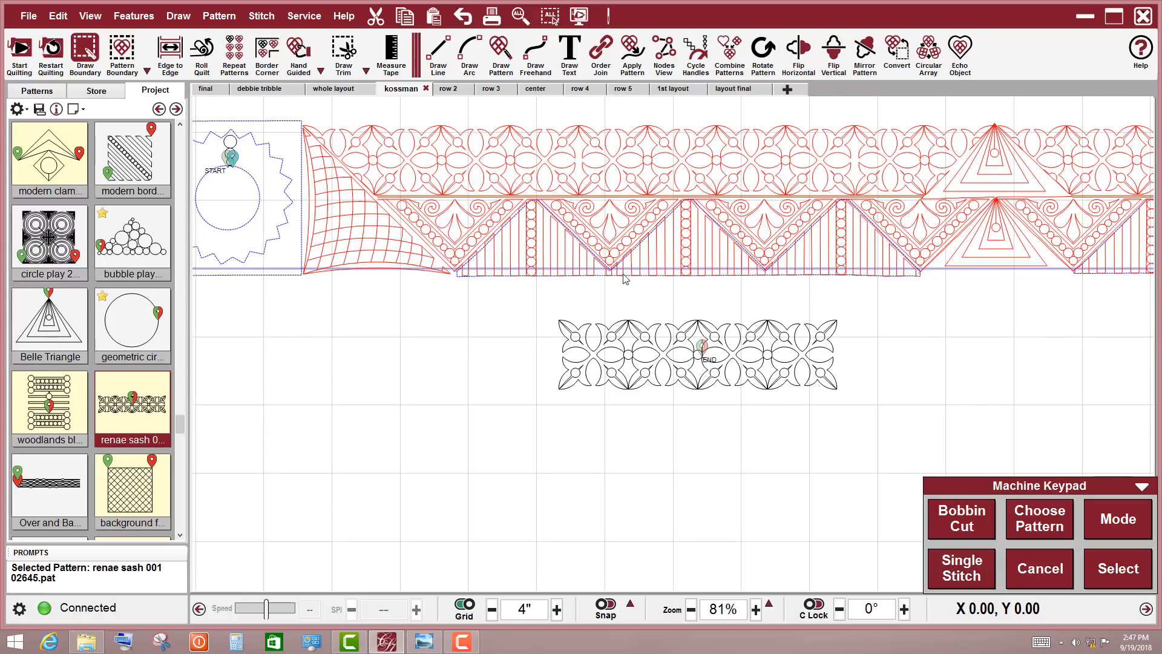
# Step: Inspect the second triangle pattern with curls and pearls beneath the sash in the border row
pyautogui.click(618, 236)
pyautogui.click(618, 236)
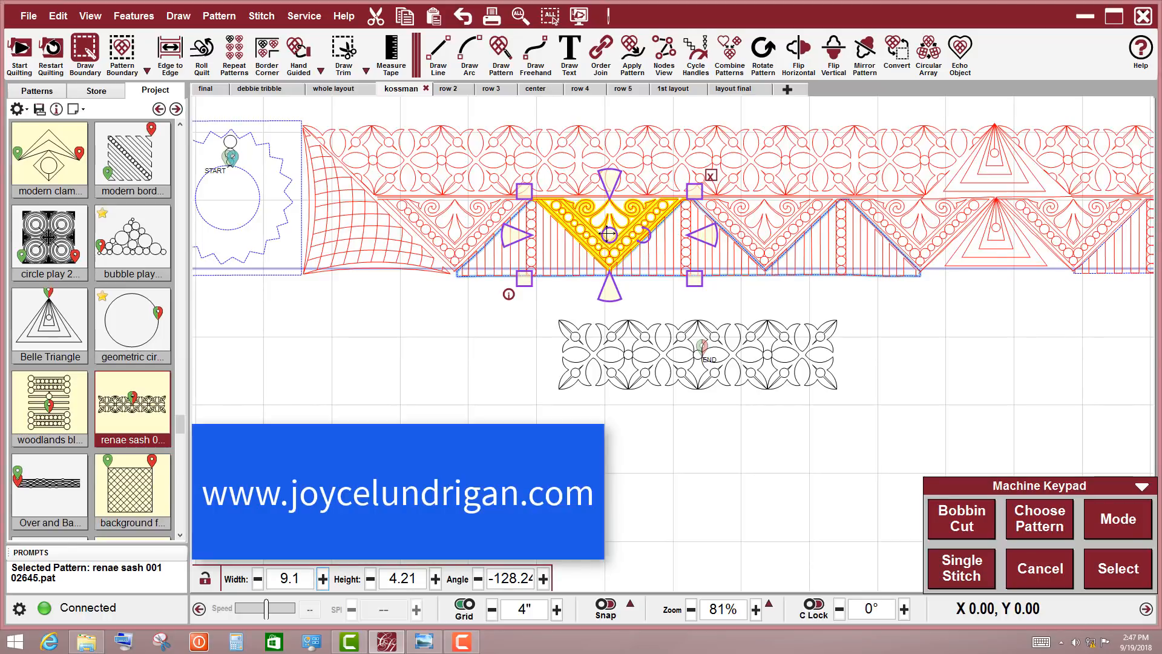
pyautogui.click(532, 337)
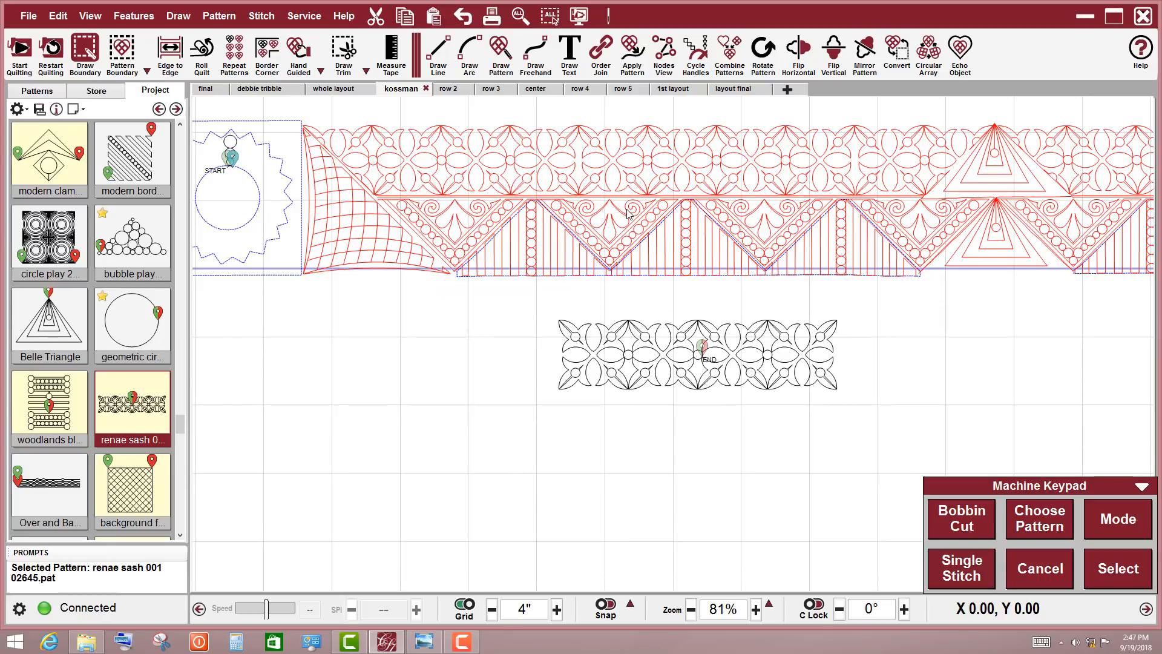
# Step: Place the modern border crnr pattern below the border row, set its angle to 45, and rotate it another 90 degrees
pyautogui.click(552, 273)
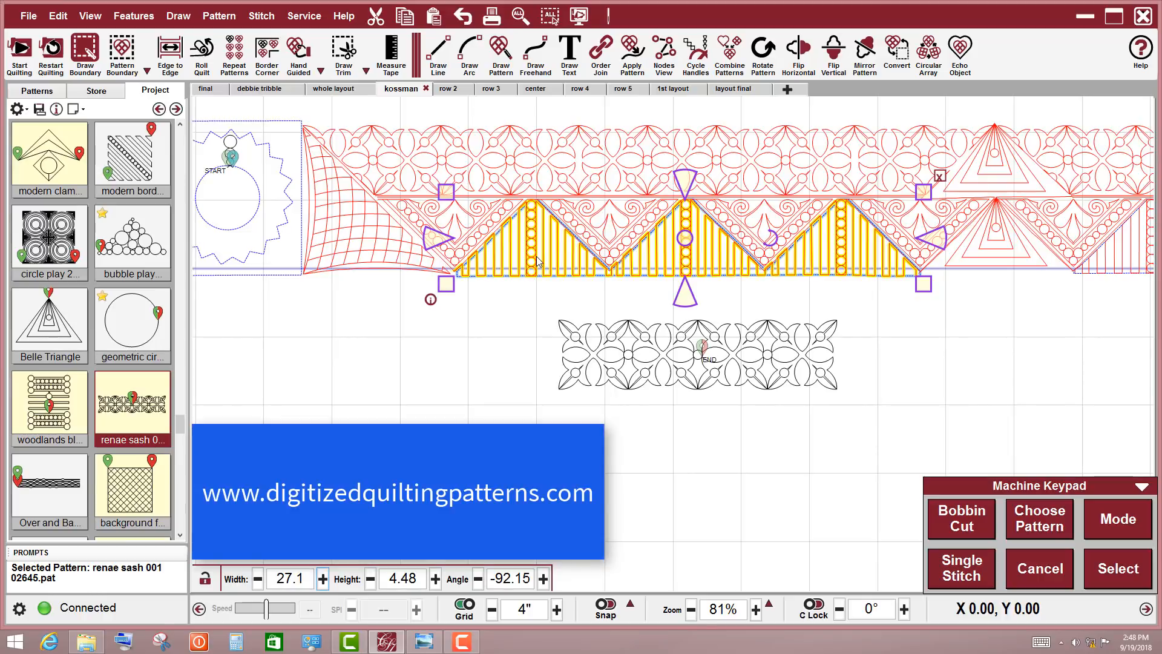
pyautogui.moveTo(130, 155); pyautogui.dragTo(487, 418)
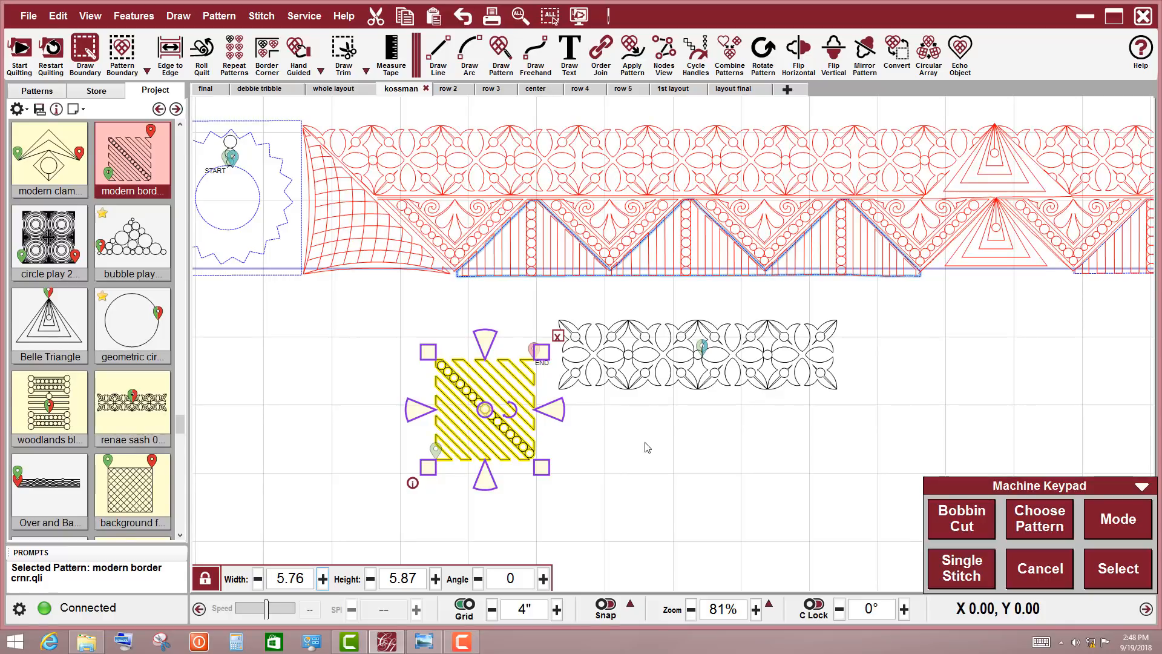
pyautogui.doubleClick(505, 578)
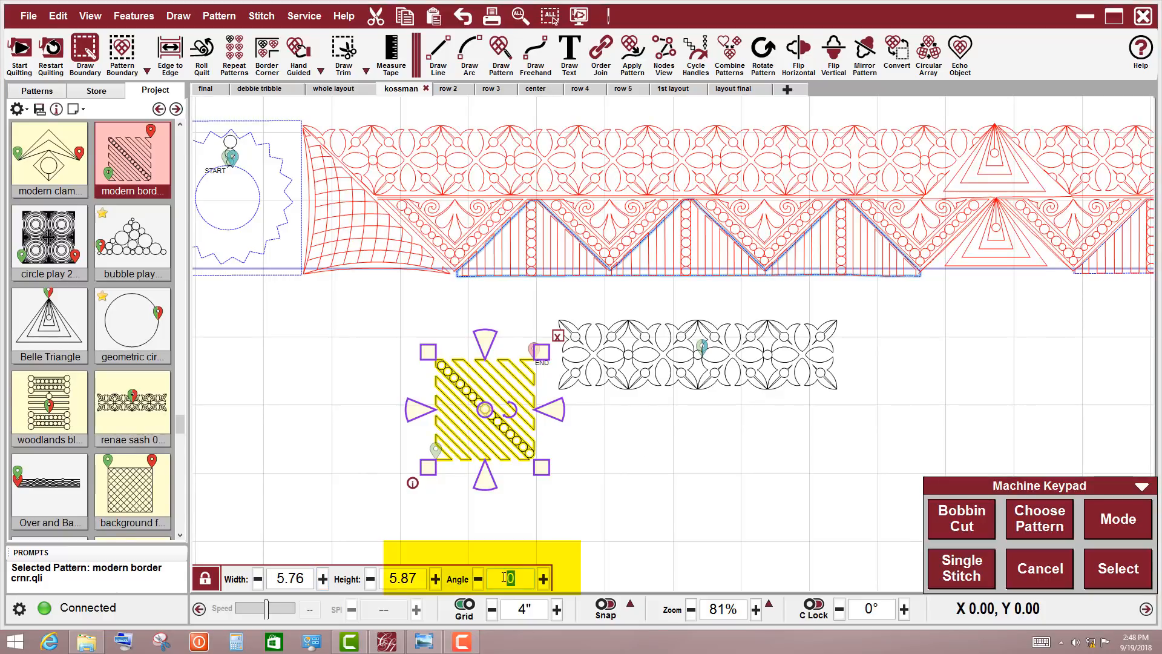
pyautogui.write('45')
pyautogui.press('Return')
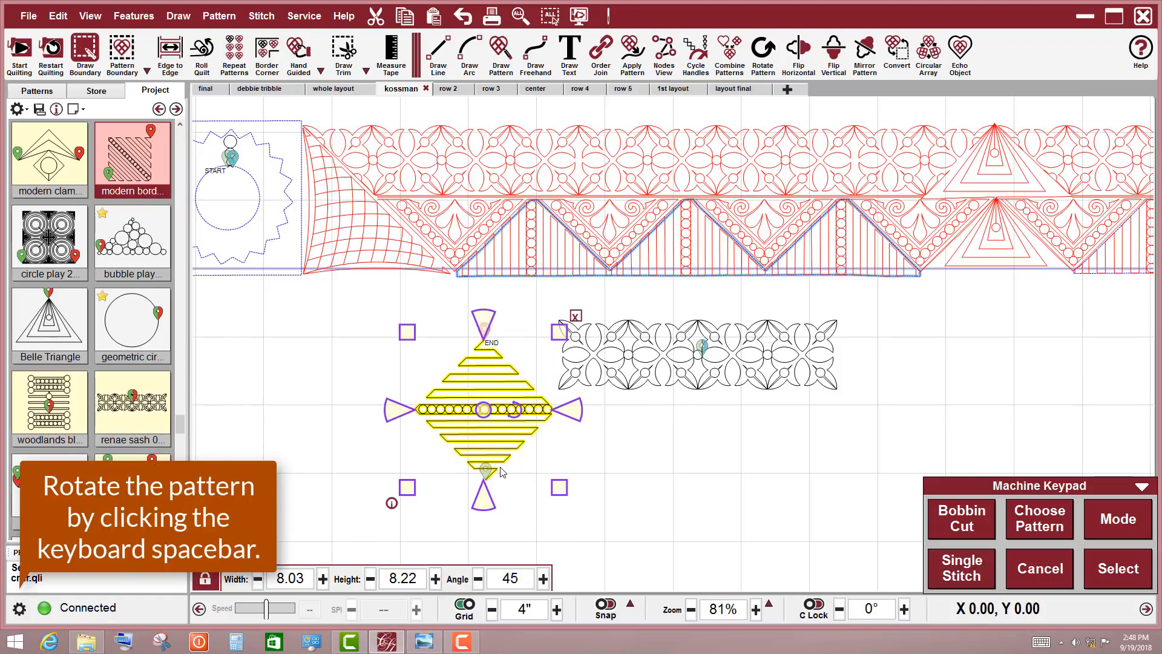
pyautogui.press('space')
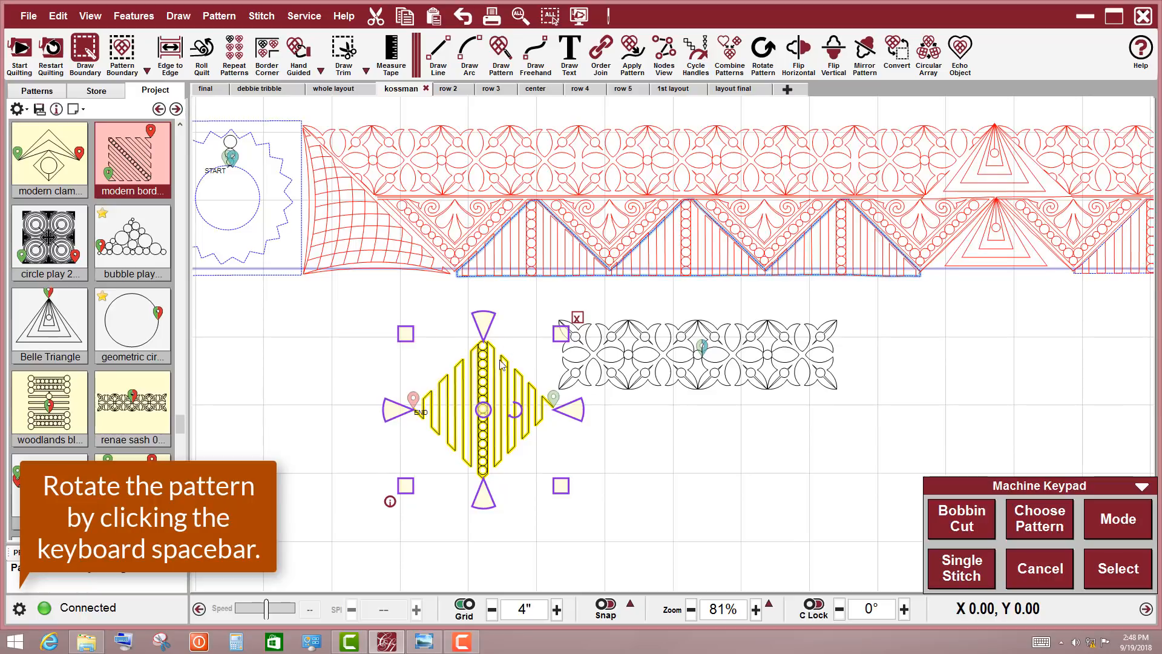
# Step: Examine the trimmed straight-line fill between the triangles in the border row against the rotated copy
pyautogui.click(639, 452)
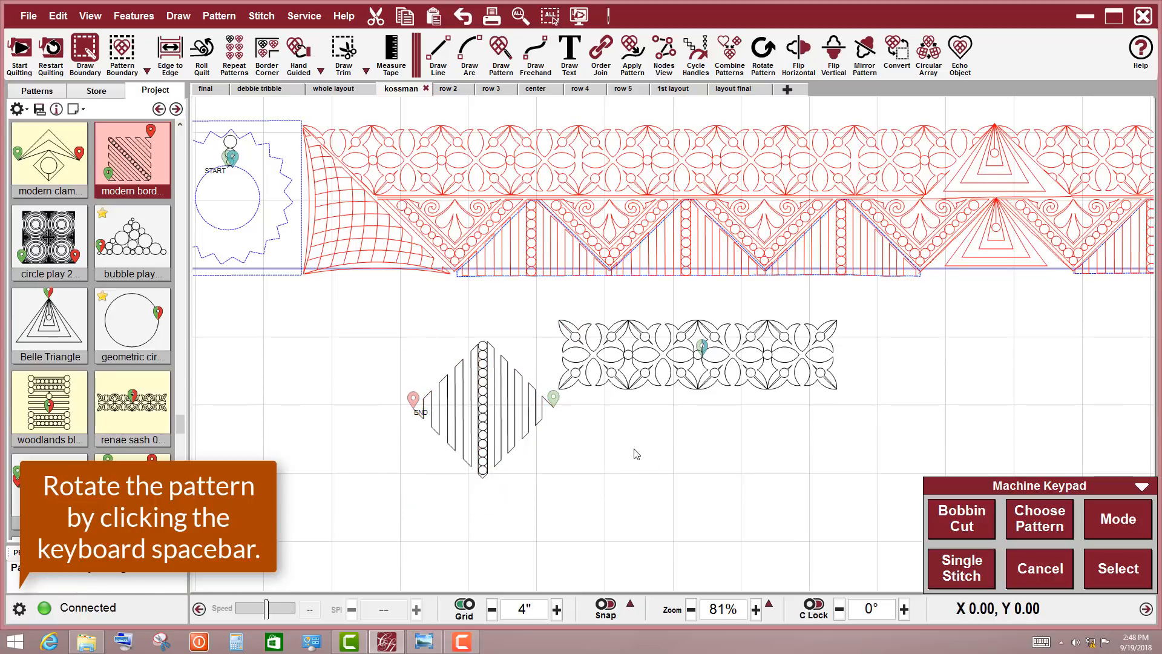
pyautogui.click(541, 265)
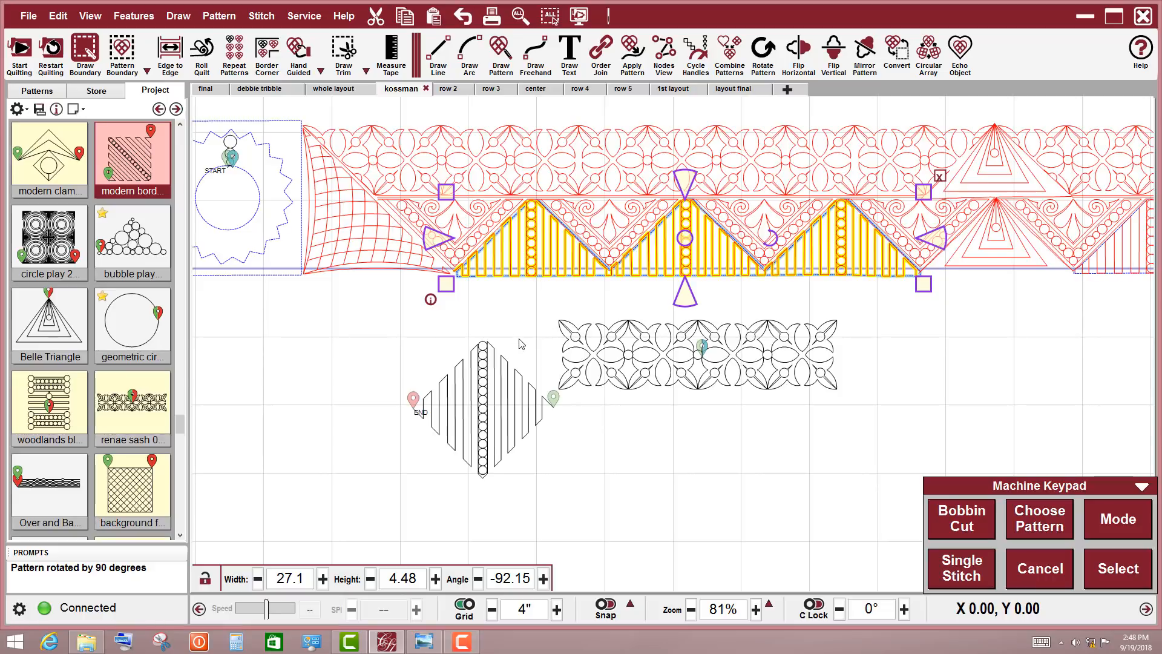
pyautogui.click(327, 391)
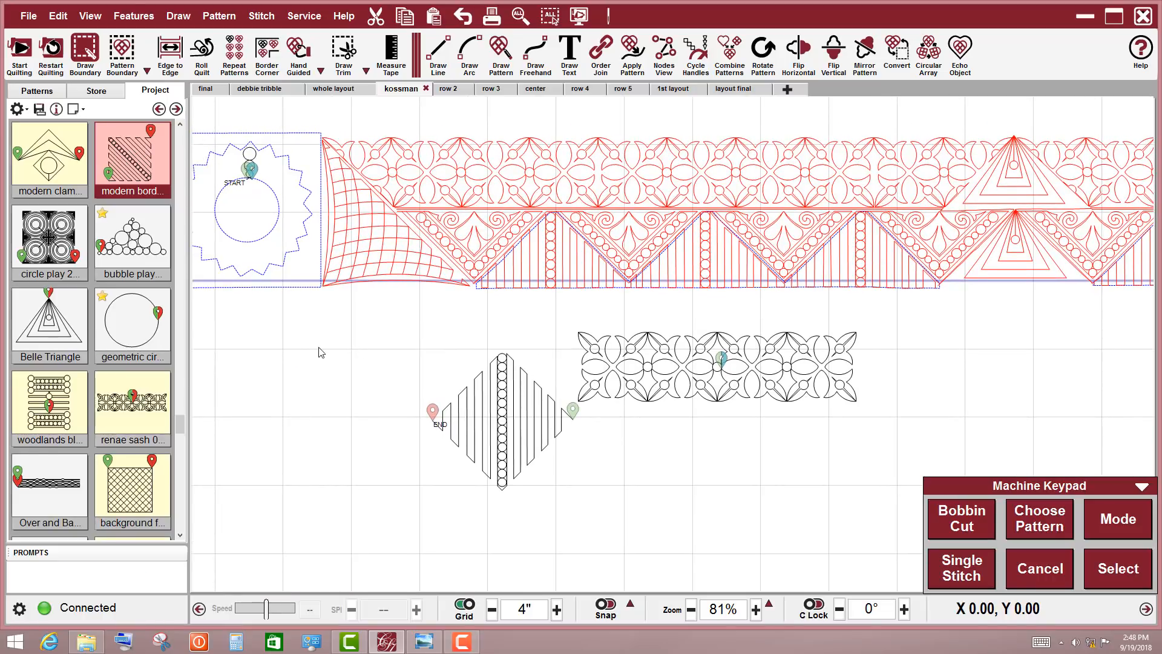
# Step: Check the pattern properties of the stacked-circles pattern inside the Dresden plate block, leaving them unedited
pyautogui.scroll(4, 408, 384)
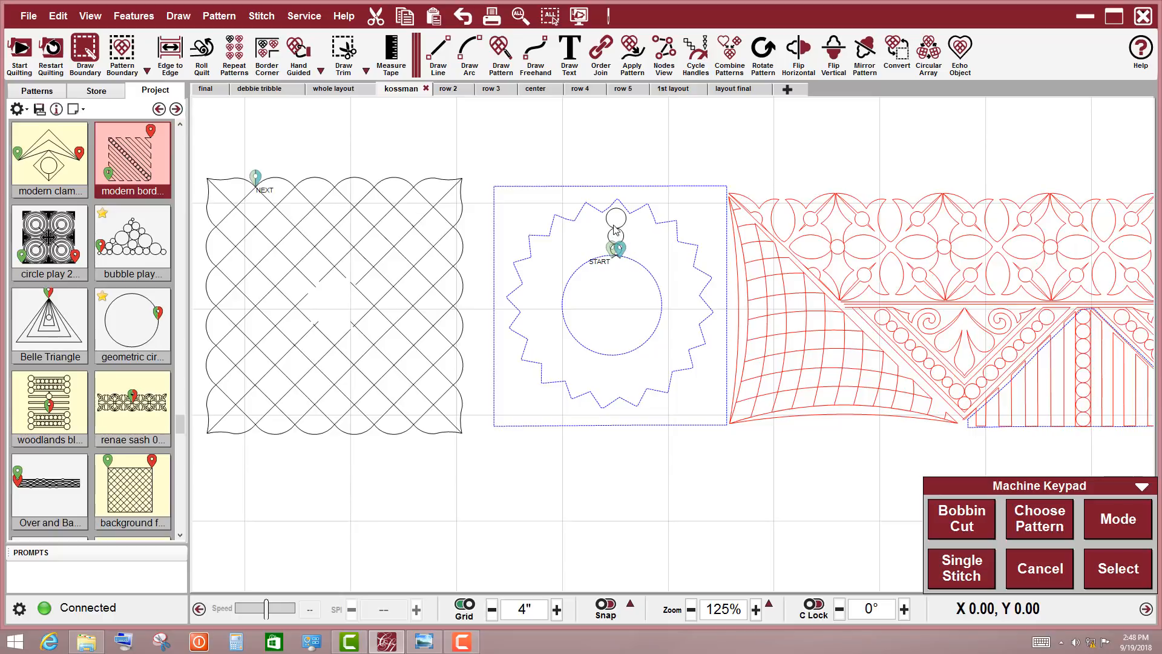
pyautogui.doubleClick(622, 235)
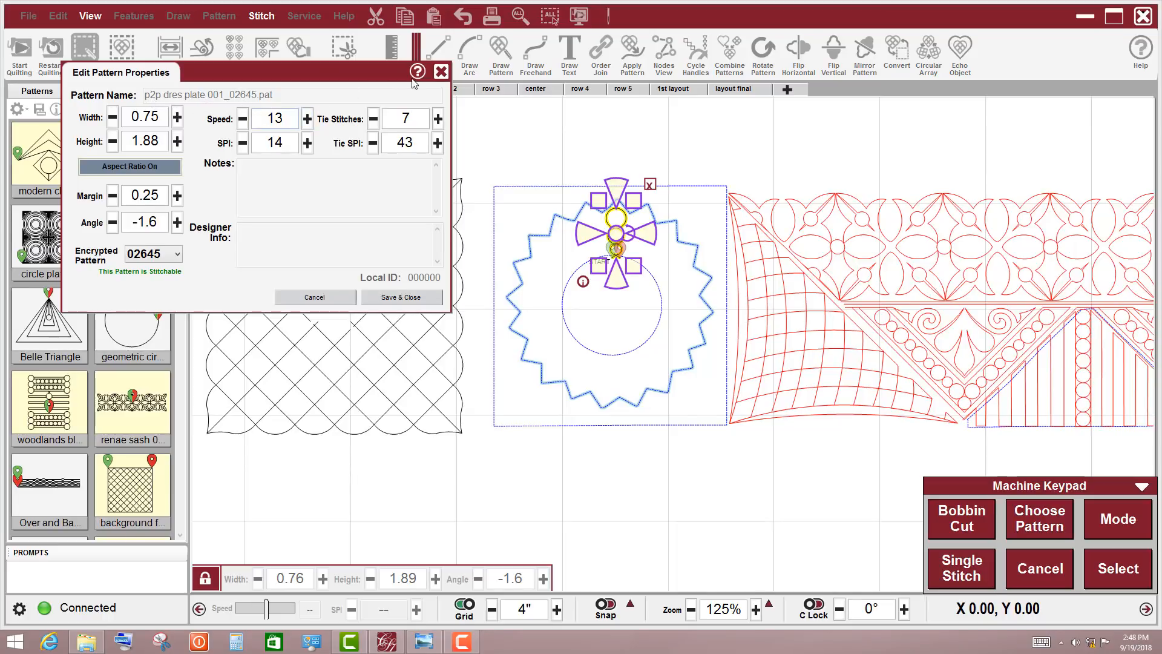
pyautogui.click(441, 72)
pyautogui.click(532, 442)
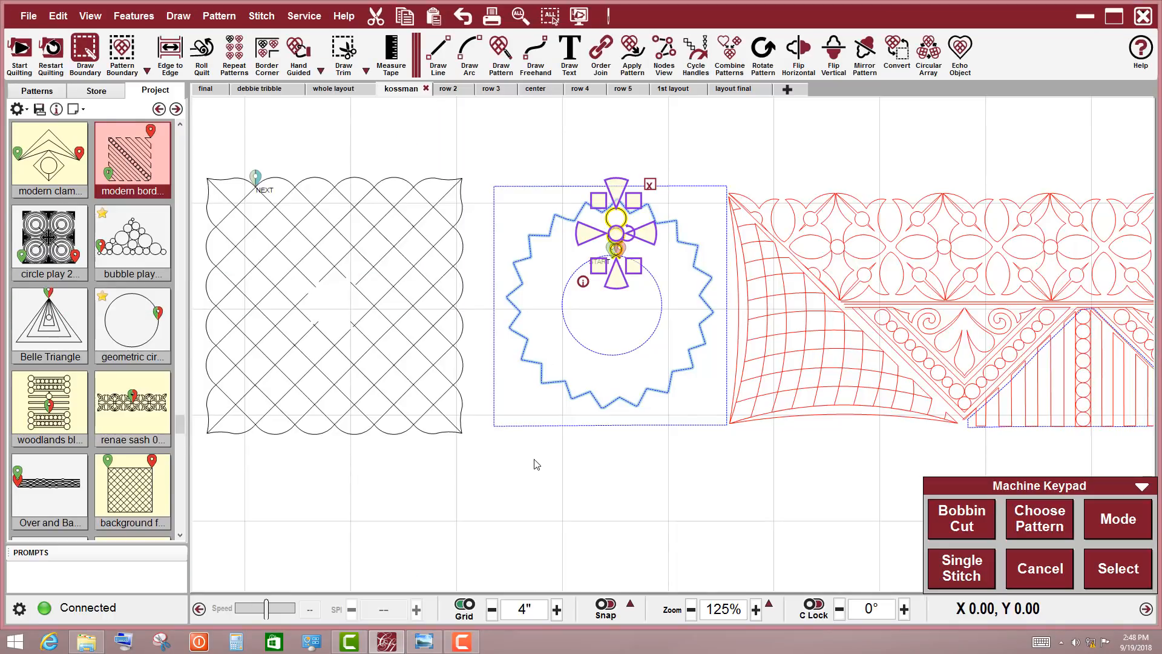
# Step: Place the p2p dres plate 001 pattern and move it into the Dresden plate's blade beside the existing stacked circles
pyautogui.scroll(-5, 91, 327)
pyautogui.moveTo(48, 406); pyautogui.dragTo(567, 472)
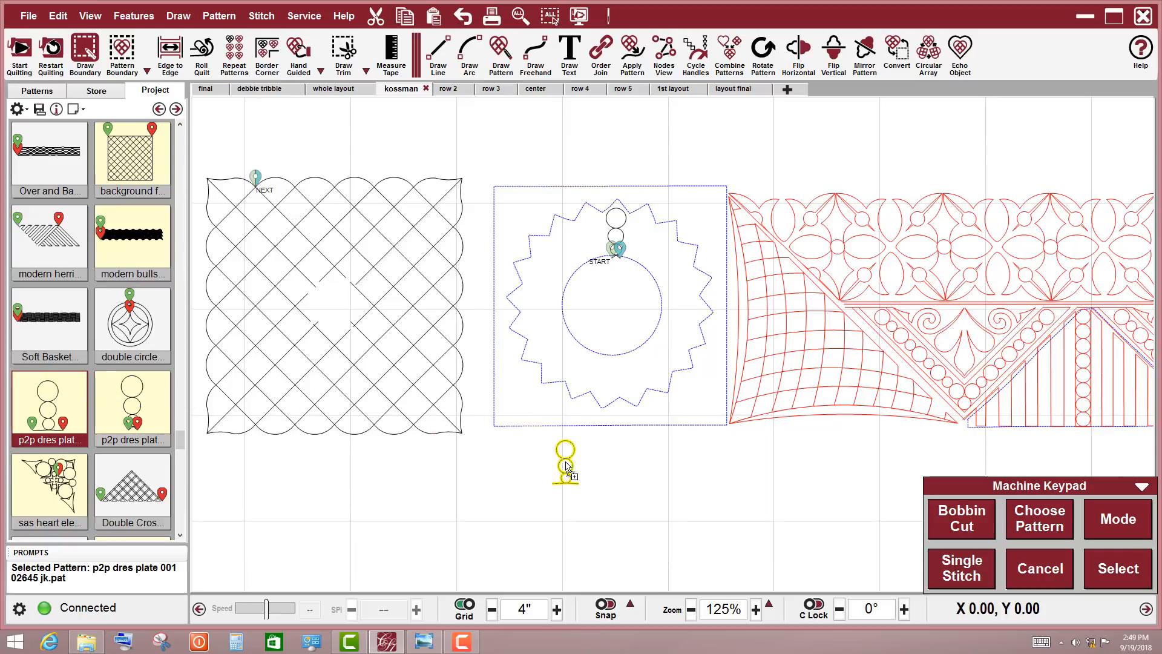
pyautogui.click(575, 469)
pyautogui.click(656, 475)
pyautogui.scroll(3, 583, 471)
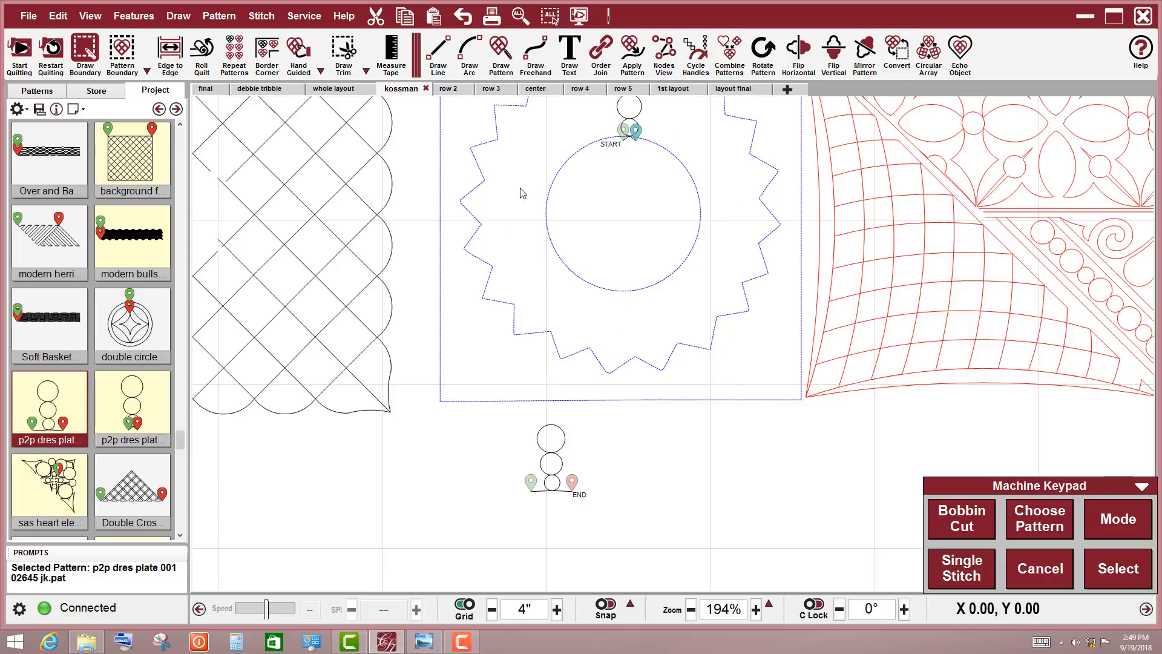
pyautogui.scroll(3, 629, 295)
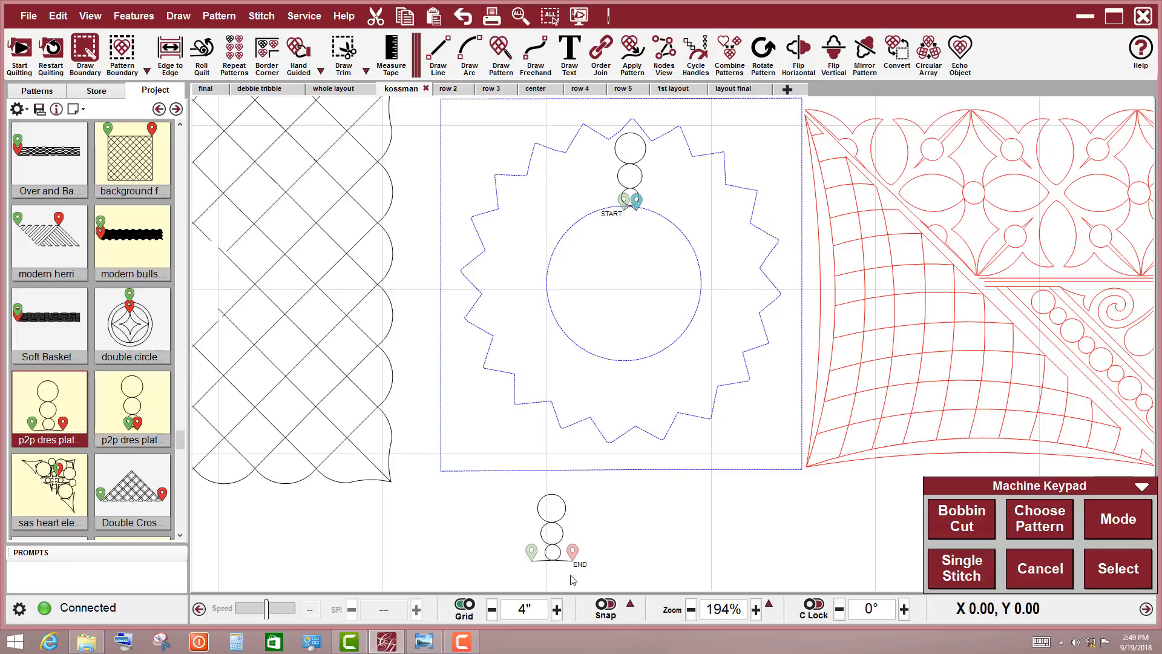
pyautogui.click(556, 555)
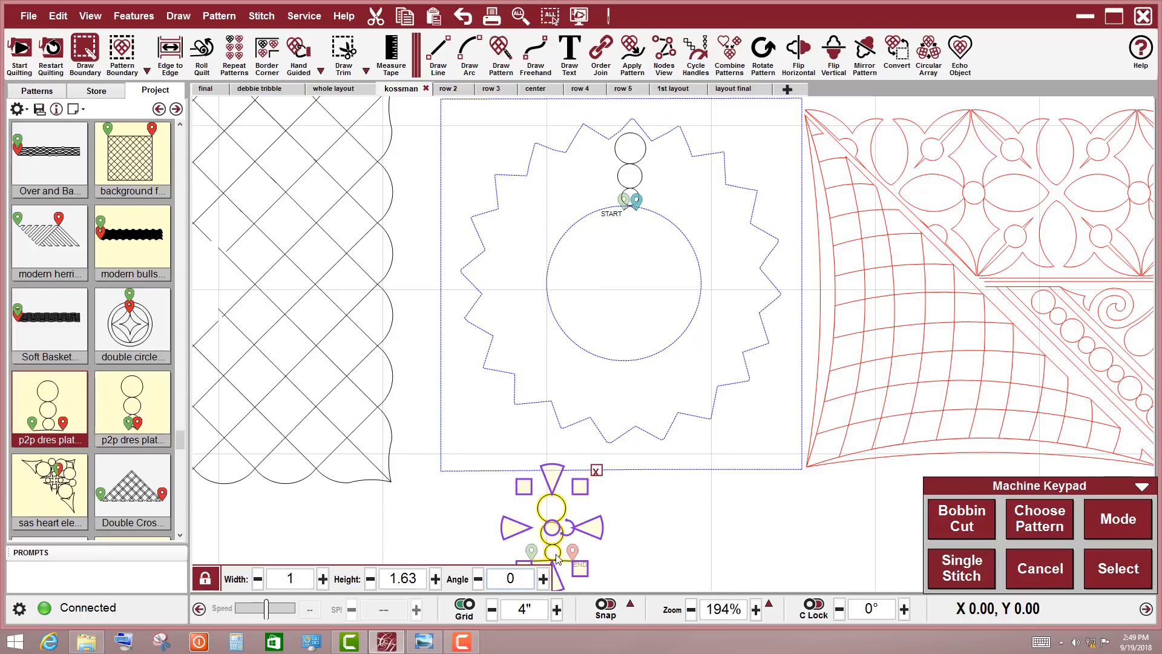
pyautogui.moveTo(552, 515); pyautogui.dragTo(593, 155)
pyautogui.scroll(4, 548, 270)
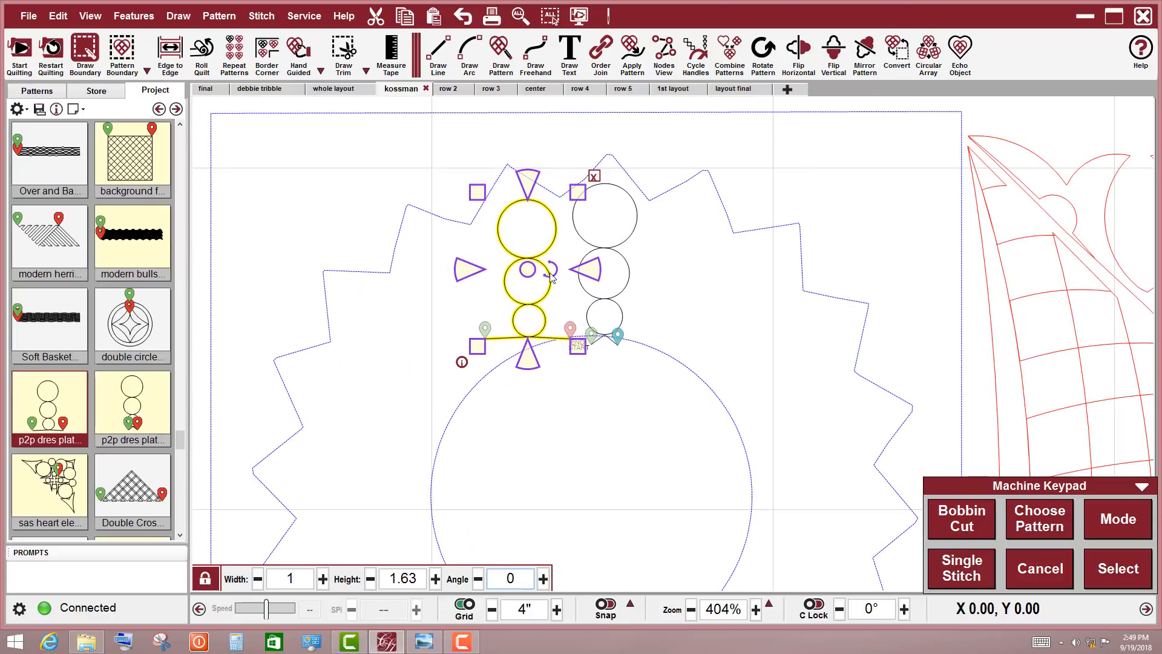
# Step: Rotate the new stacked-circles pattern to about 15.25, enlarge it to about 1.36 by 1.99, and center it in its blade
pyautogui.moveTo(552, 271); pyautogui.dragTo(541, 275)
pyautogui.click(539, 276)
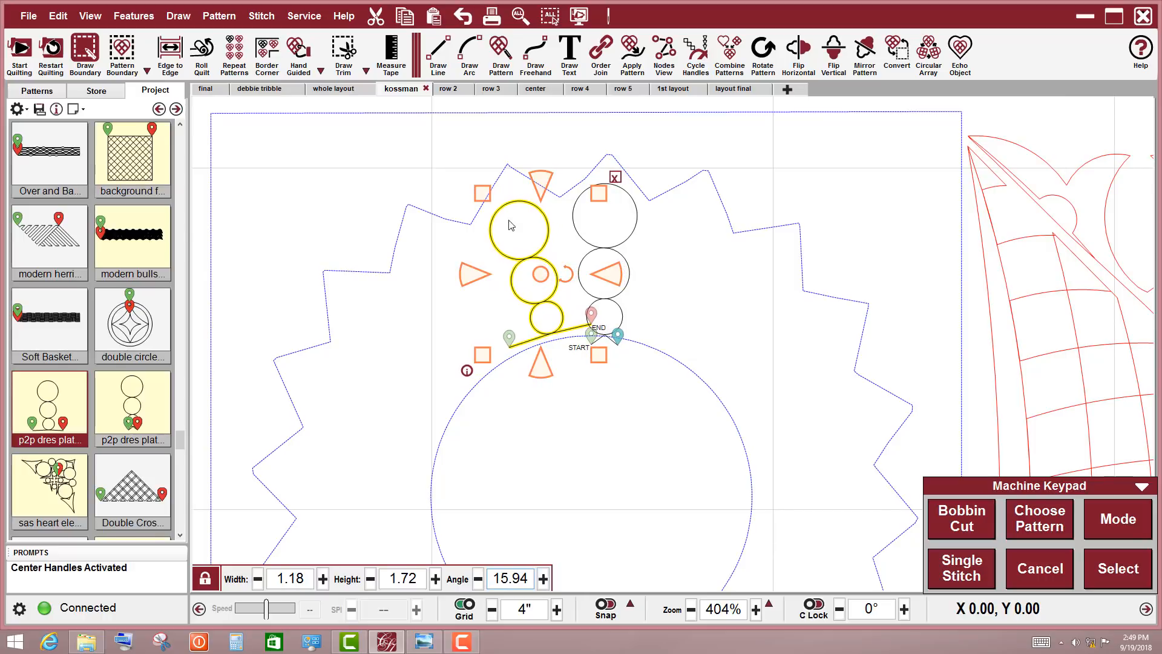
pyautogui.moveTo(484, 197); pyautogui.dragTo(476, 185)
pyautogui.moveTo(540, 274); pyautogui.dragTo(544, 271)
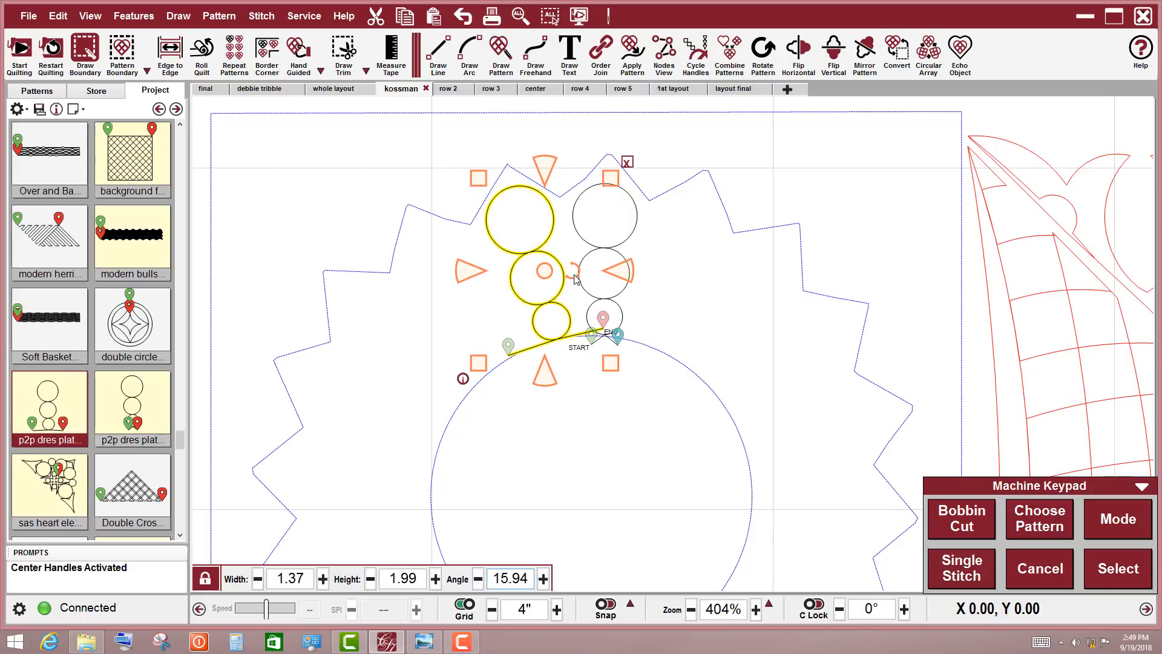
pyautogui.moveTo(575, 279); pyautogui.dragTo(542, 271)
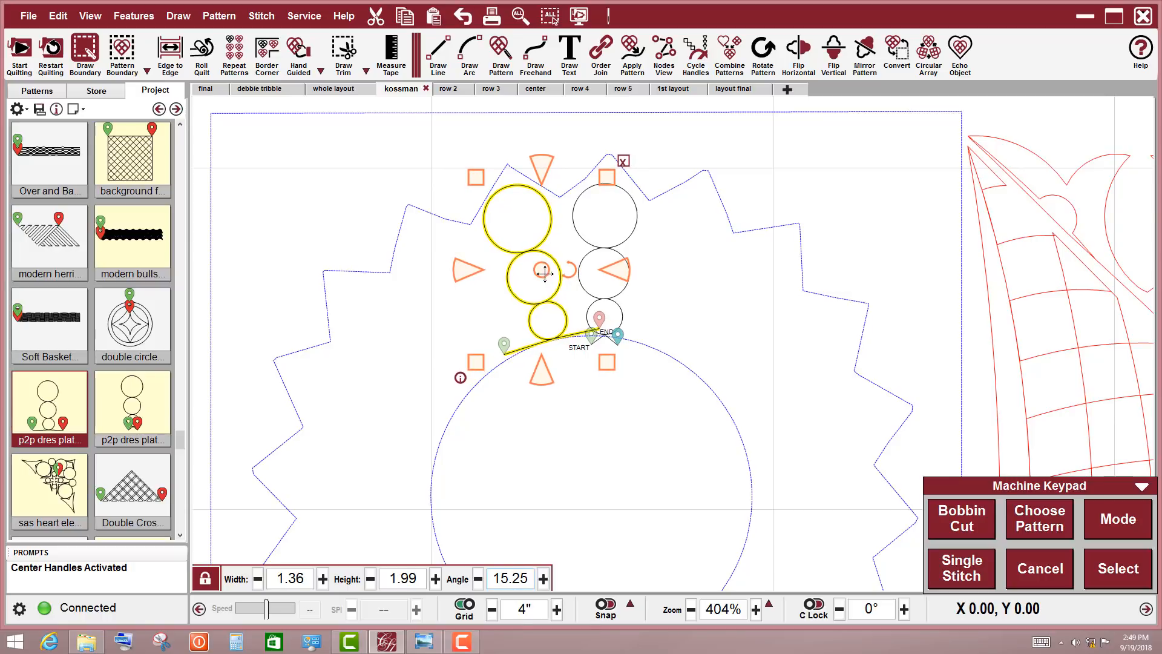
# Step: Fine-tune the stacked-circles pattern's angle to 13.55 so it lines up with its blade
pyautogui.click(543, 579)
pyautogui.click(543, 579)
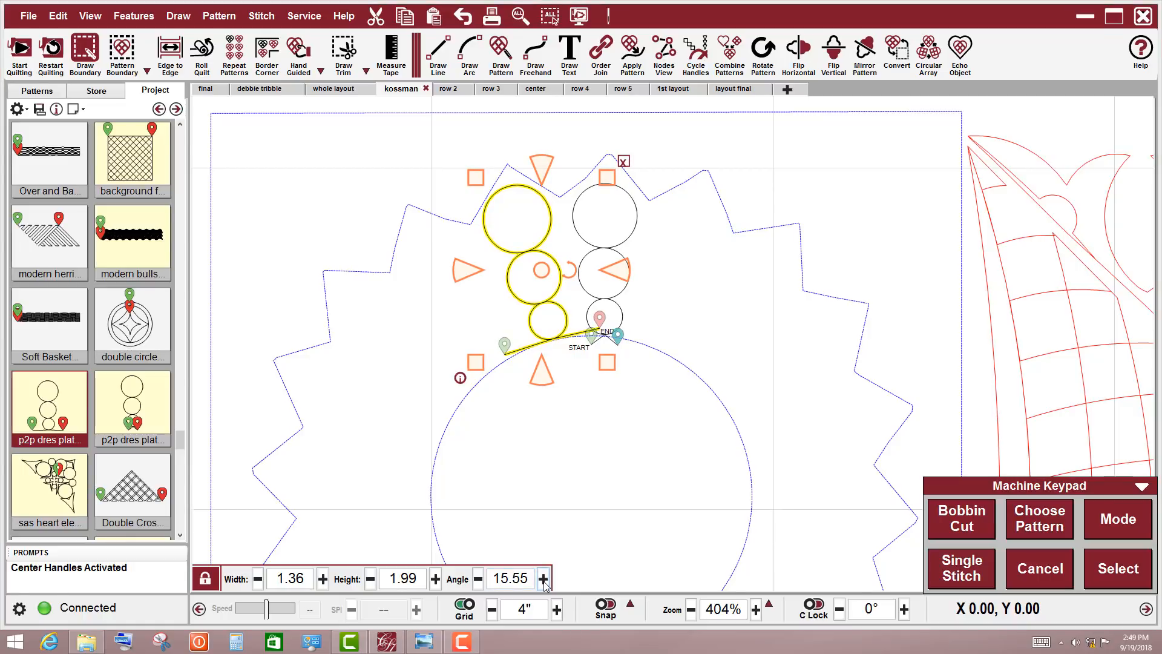
pyautogui.click(543, 579)
pyautogui.click(478, 579)
pyautogui.click(478, 580)
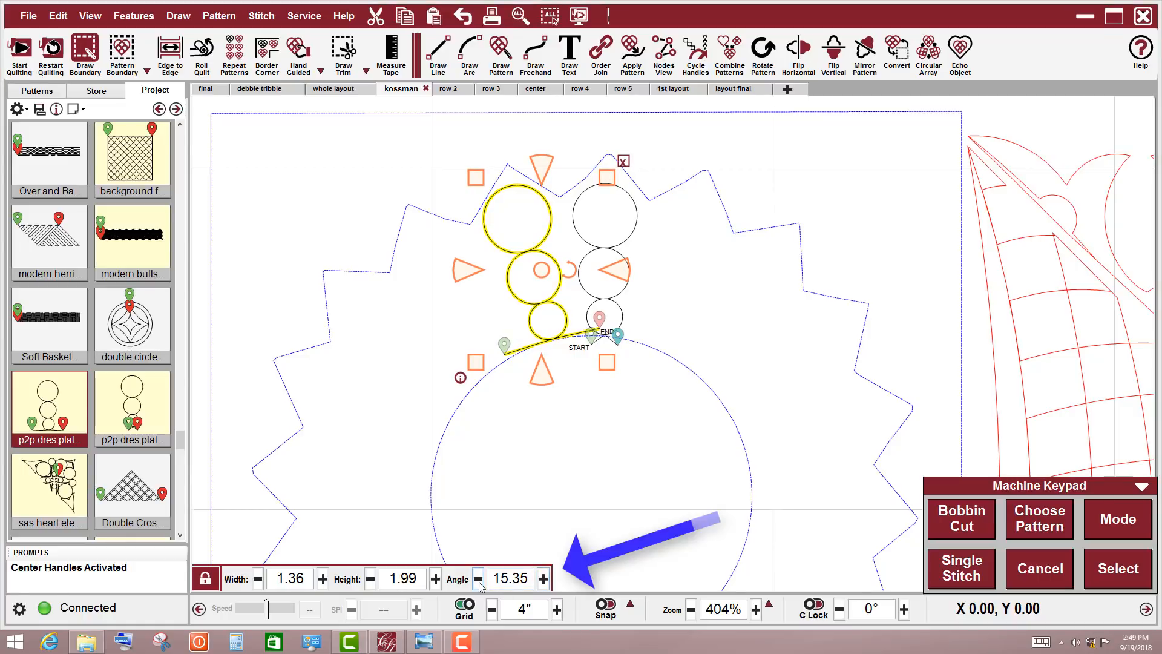
pyautogui.click(478, 579)
pyautogui.click(478, 579)
pyautogui.click(478, 579)
pyautogui.click(478, 579)
pyautogui.click(479, 579)
pyautogui.click(479, 580)
pyautogui.click(478, 579)
pyautogui.click(478, 580)
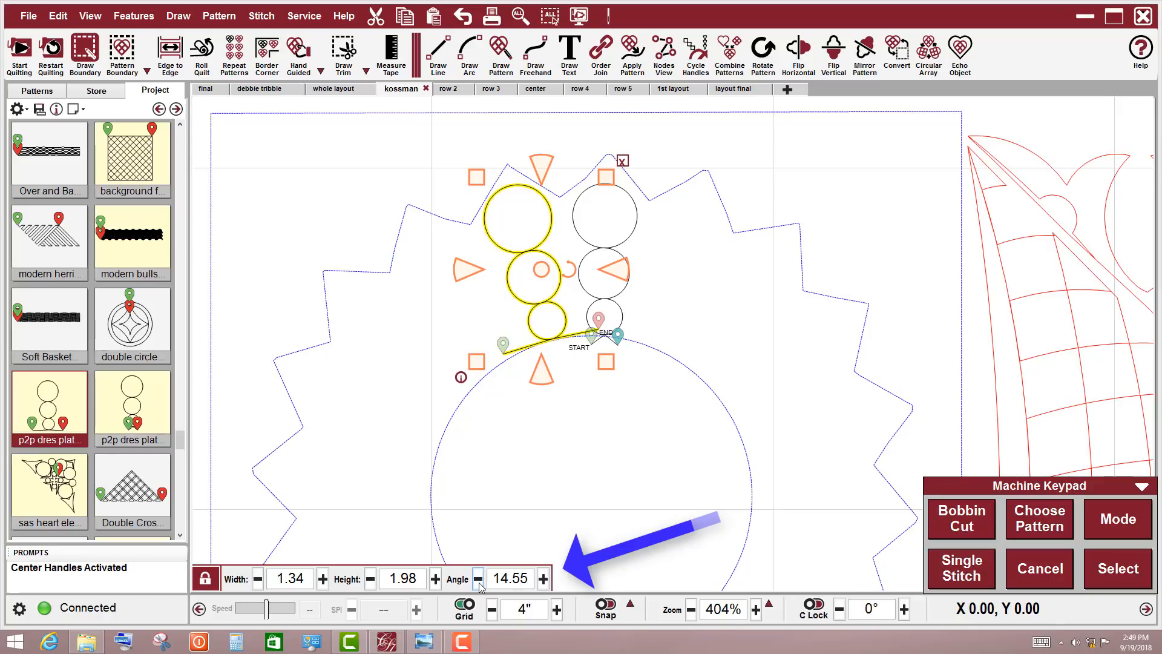
pyautogui.click(478, 579)
pyautogui.click(478, 580)
pyautogui.click(478, 579)
pyautogui.click(478, 579)
pyautogui.click(478, 579)
pyautogui.click(479, 579)
pyautogui.click(478, 579)
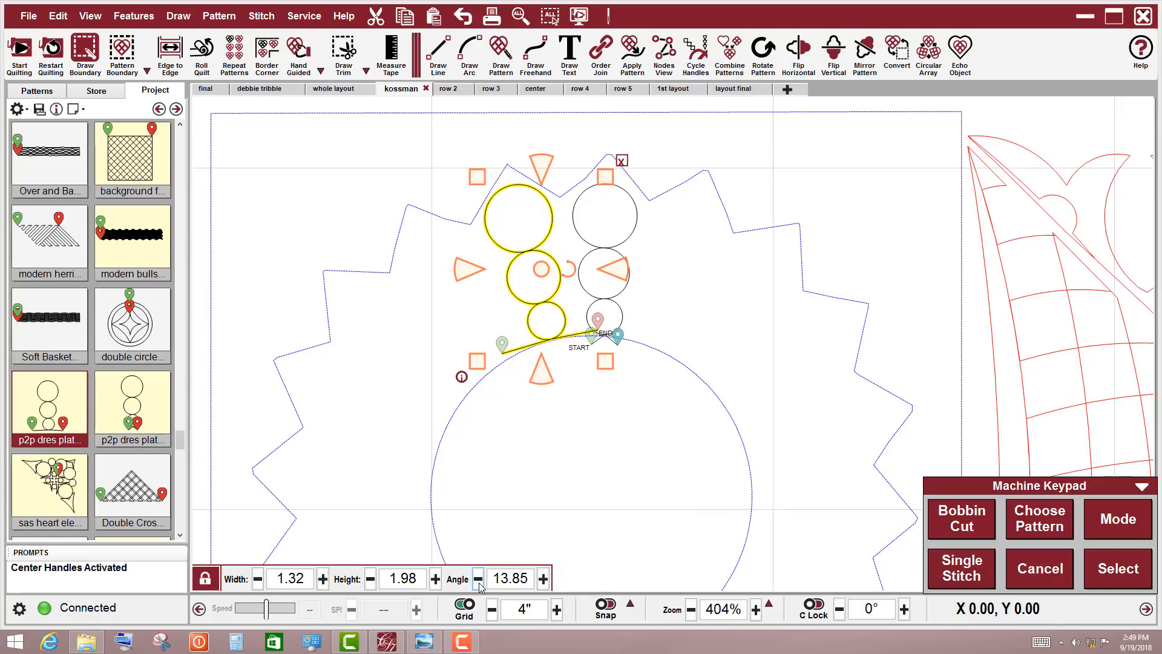
pyautogui.click(478, 579)
pyautogui.click(478, 579)
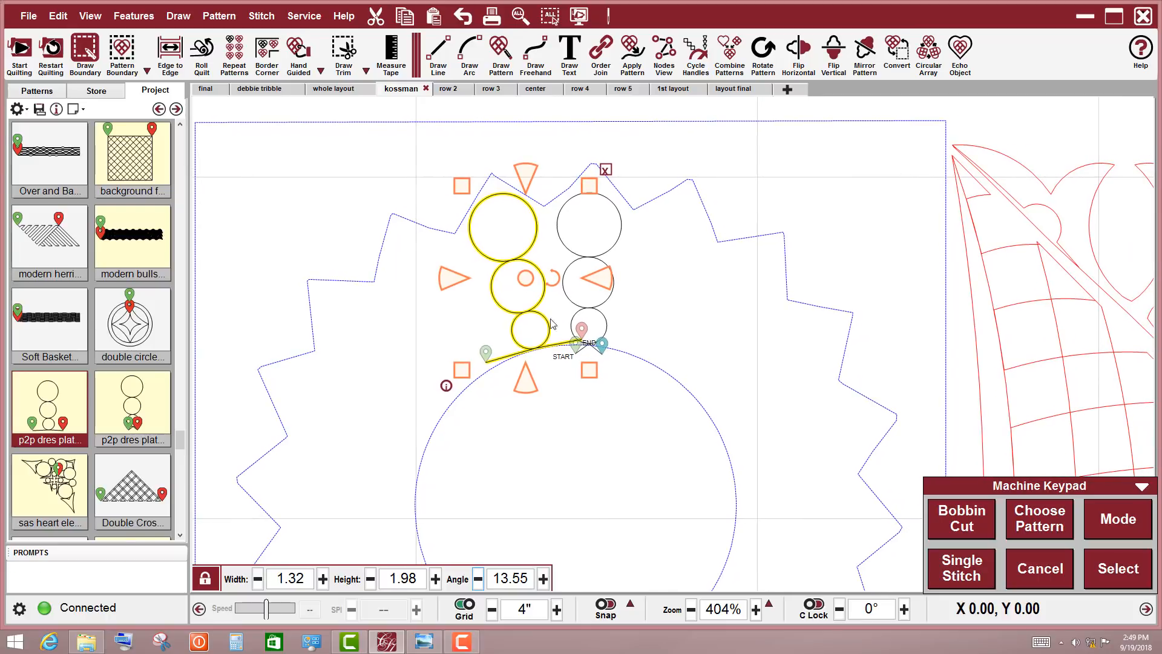
# Step: Edit the stacked-circles pattern's nodes, pulling its end and start points down inside the plate's center circle
pyautogui.click(669, 60)
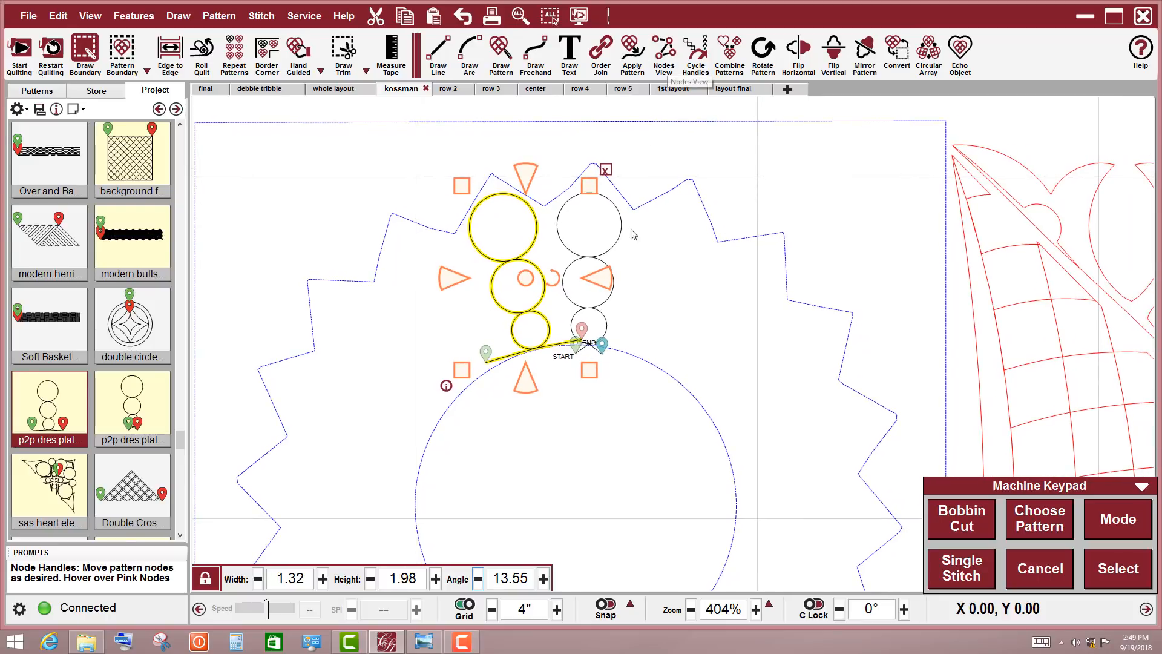
pyautogui.scroll(6, 557, 378)
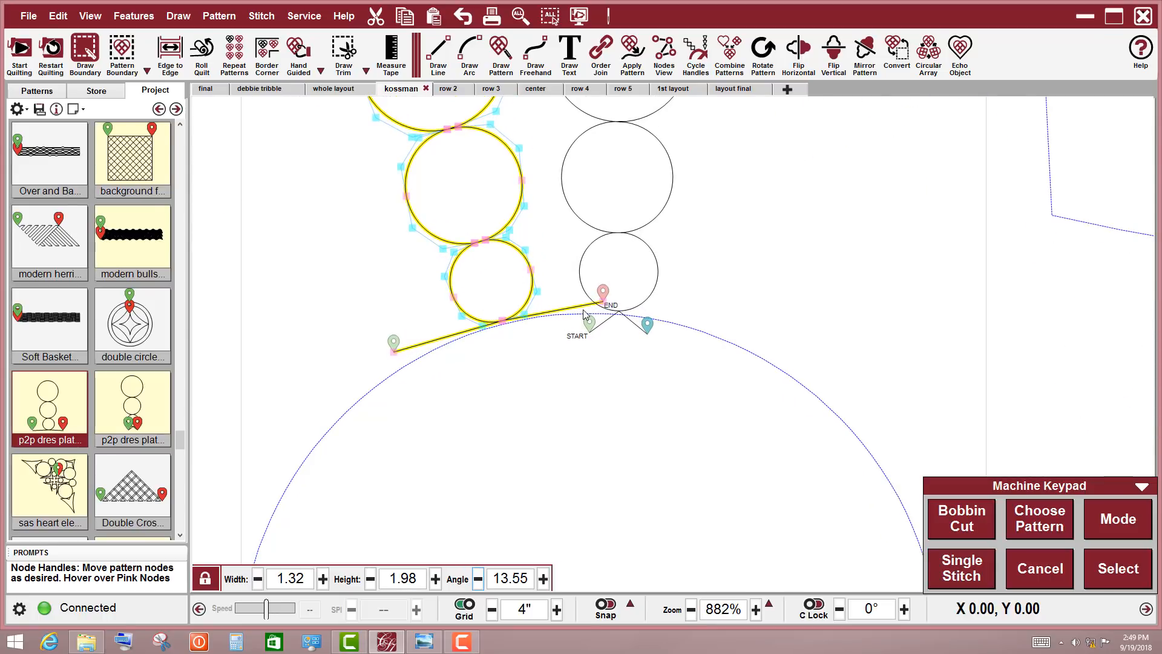
pyautogui.moveTo(603, 306); pyautogui.dragTo(579, 347)
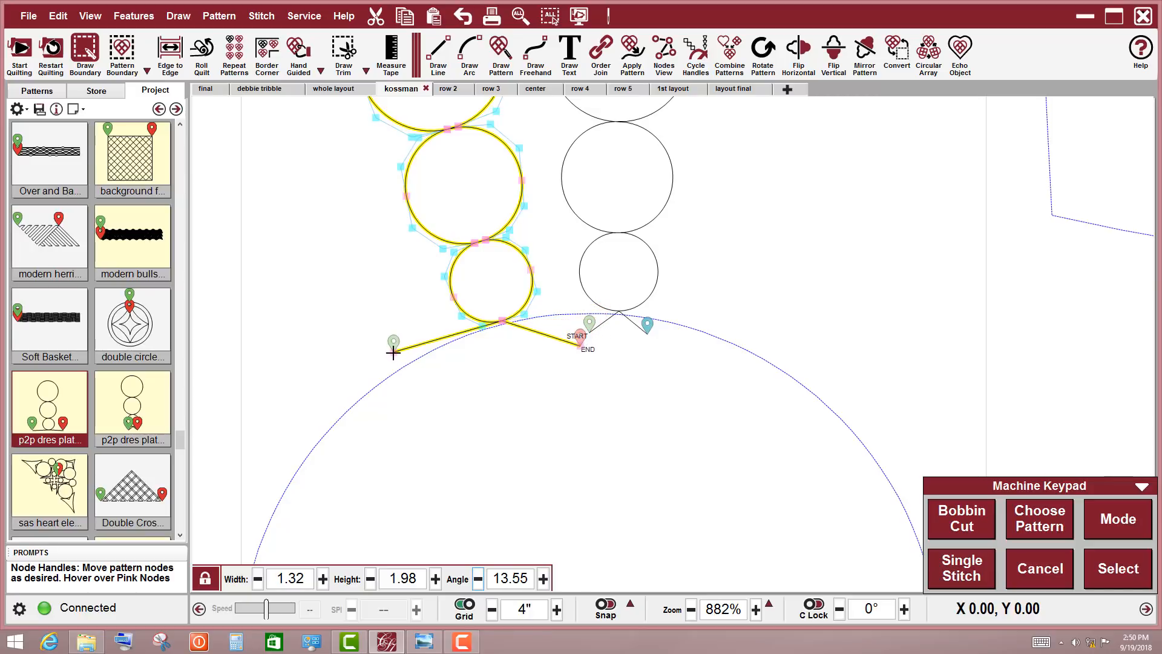
pyautogui.moveTo(393, 351); pyautogui.dragTo(439, 389)
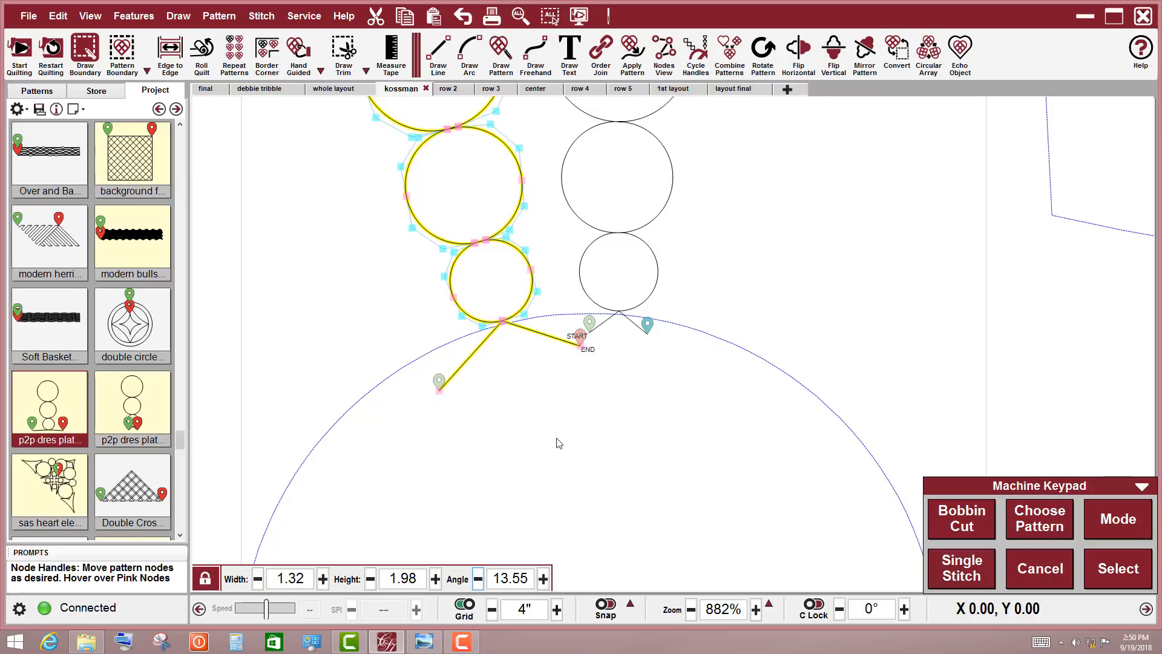
pyautogui.click(561, 444)
# Step: Delete the original stacked-circles pattern, keeping the newly fitted one in the Dresden plate
pyautogui.scroll(-3, 560, 445)
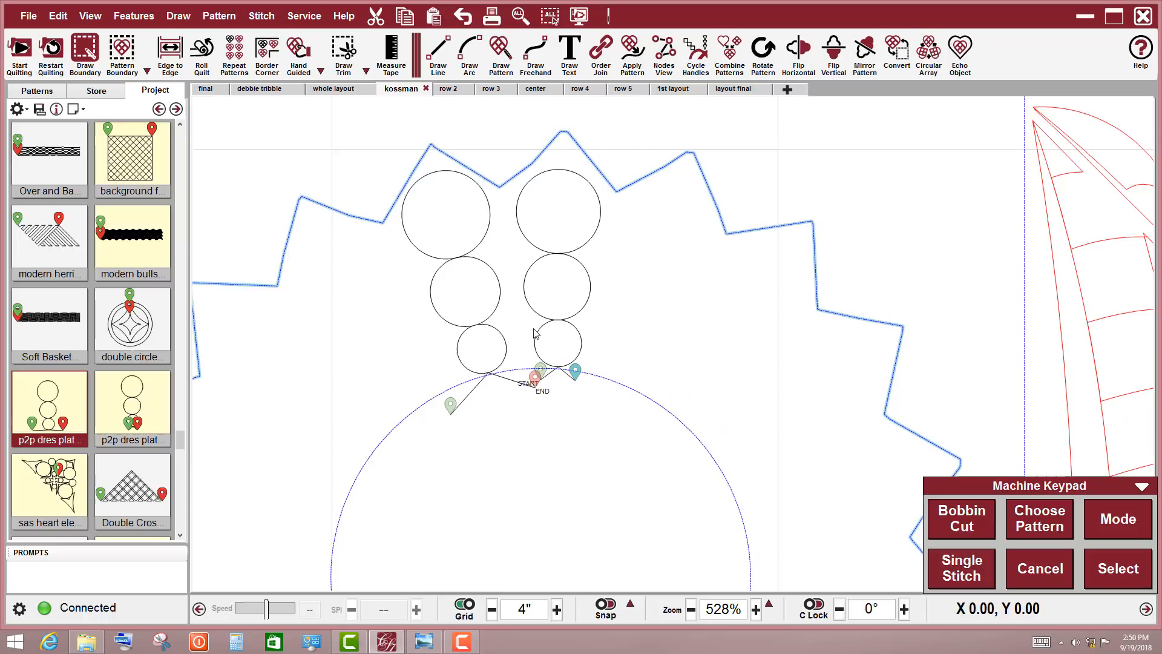
pyautogui.click(548, 249)
pyautogui.press('Delete')
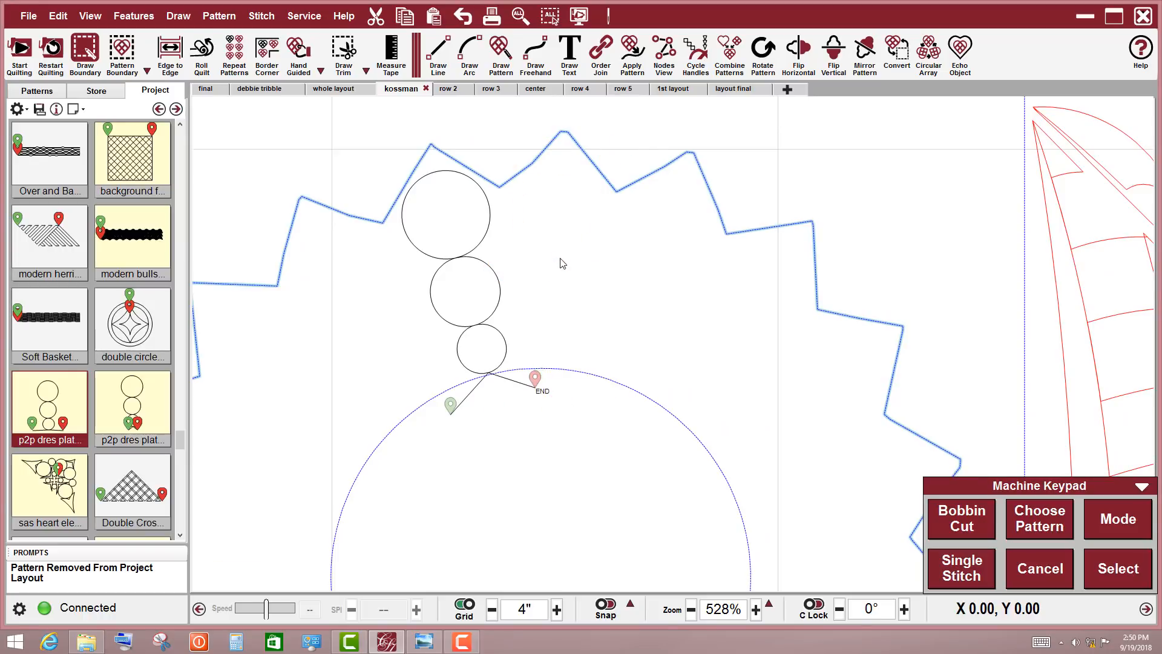
pyautogui.scroll(-3, 601, 313)
pyautogui.scroll(-1, 526, 324)
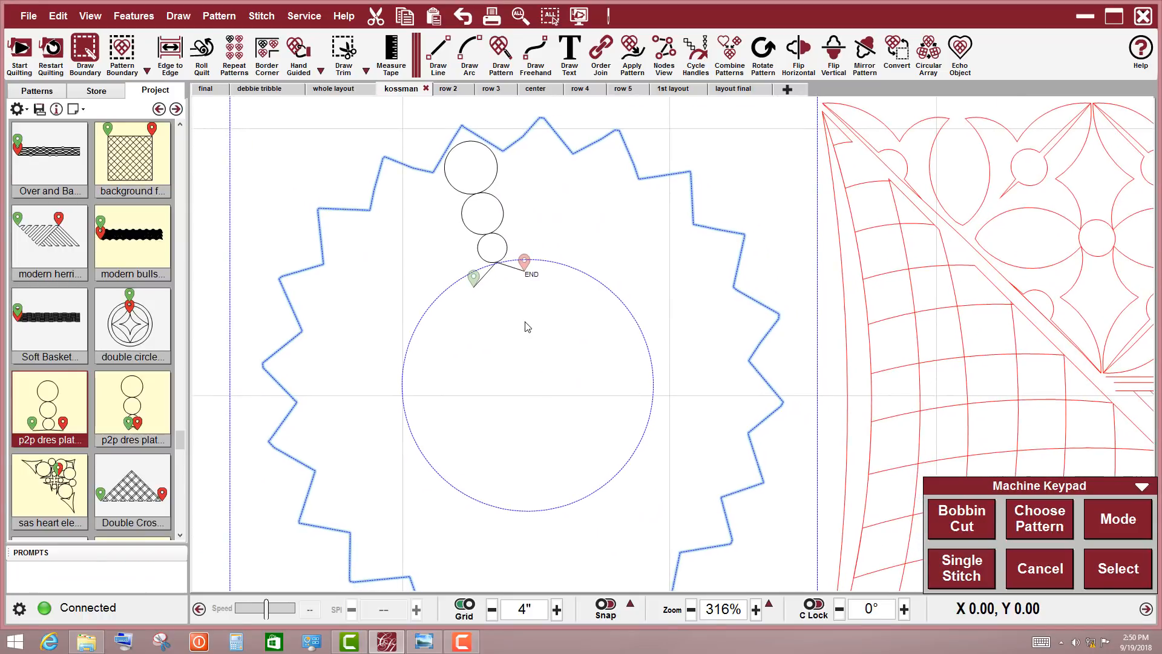
# Step: Start a circular array of the fitted stacked-circles pattern with a count of 20
pyautogui.click(499, 233)
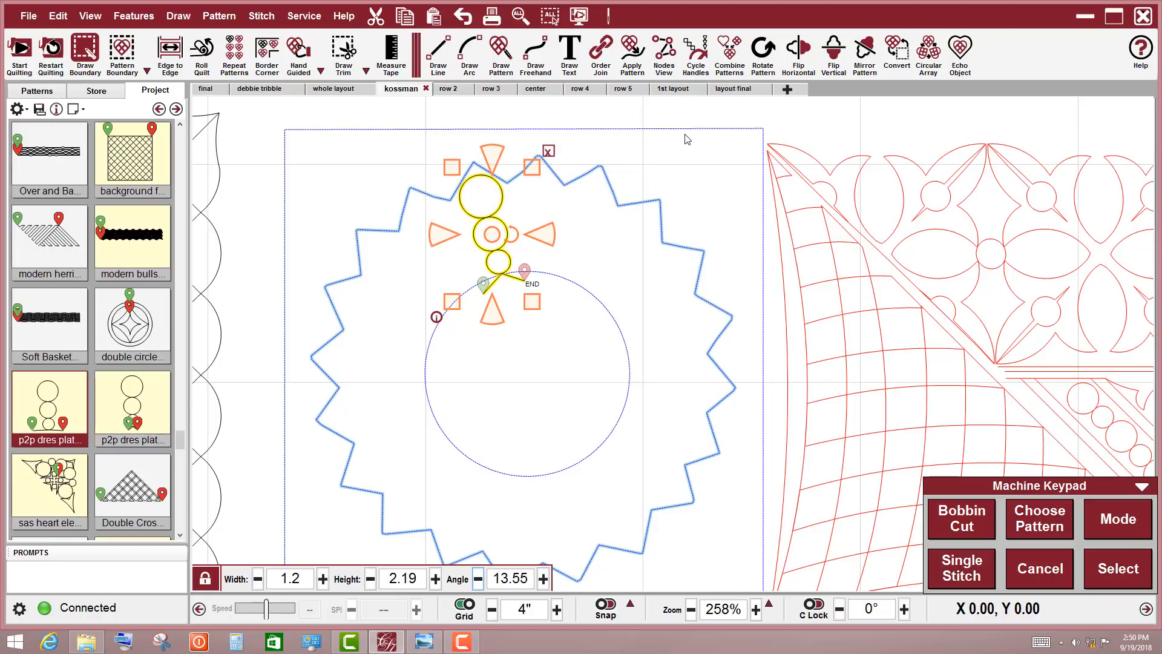
pyautogui.click(929, 53)
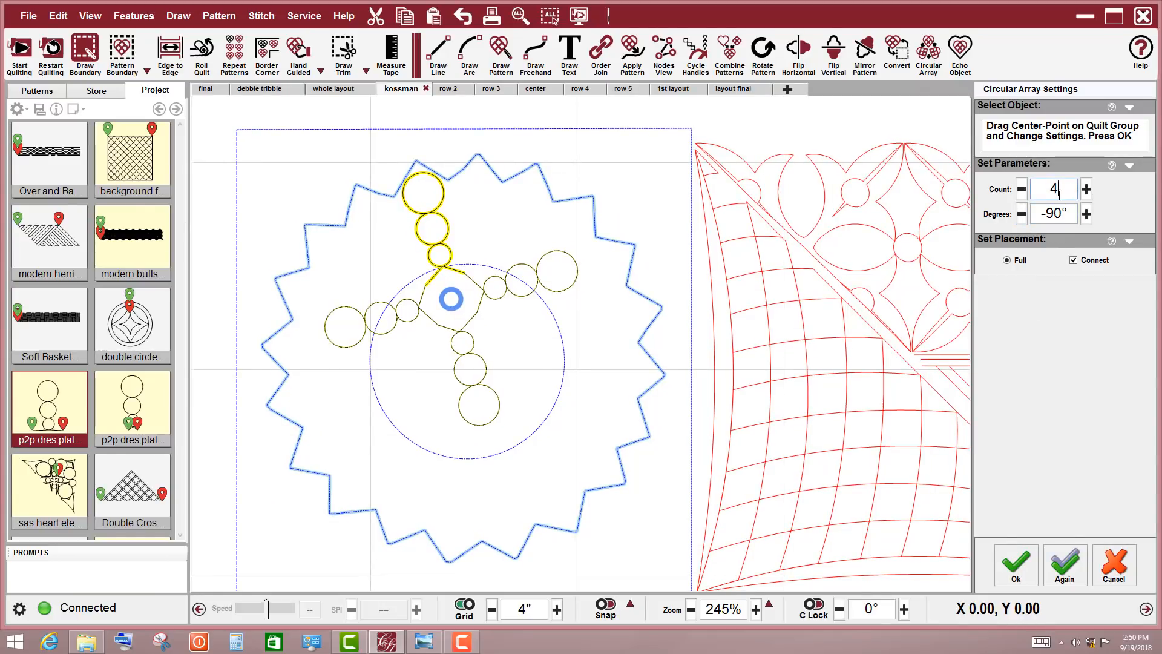
pyautogui.moveTo(1059, 194); pyautogui.dragTo(1040, 198)
pyautogui.write('20')
pyautogui.press('Return')
pyautogui.scroll(-2, 542, 314)
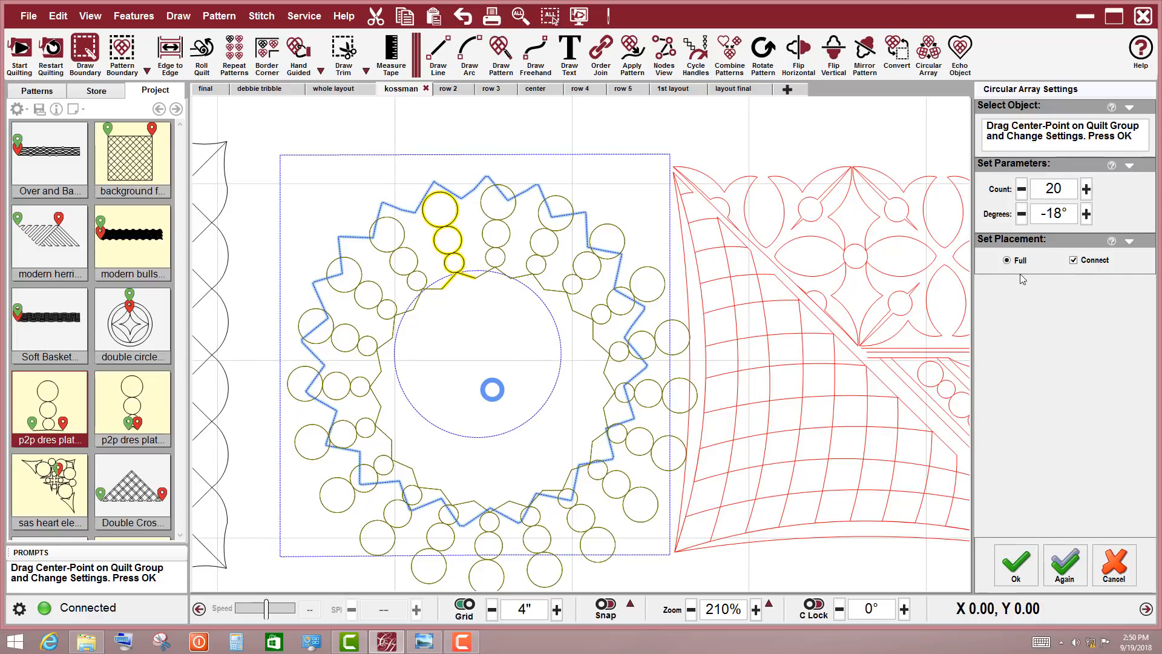
# Step: Turn off connecting the copies, move the array's center point to the middle of the Dresden plate, and apply the array
pyautogui.click(1073, 261)
pyautogui.moveTo(494, 390); pyautogui.dragTo(476, 353)
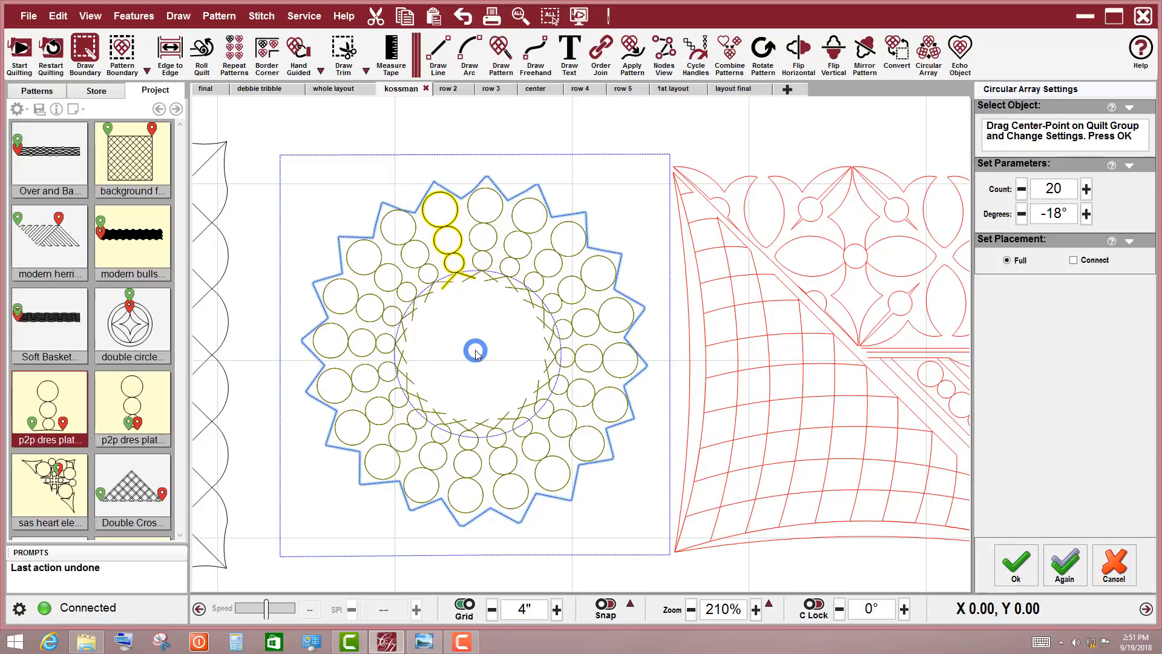
pyautogui.click(1016, 564)
pyautogui.scroll(1, 553, 289)
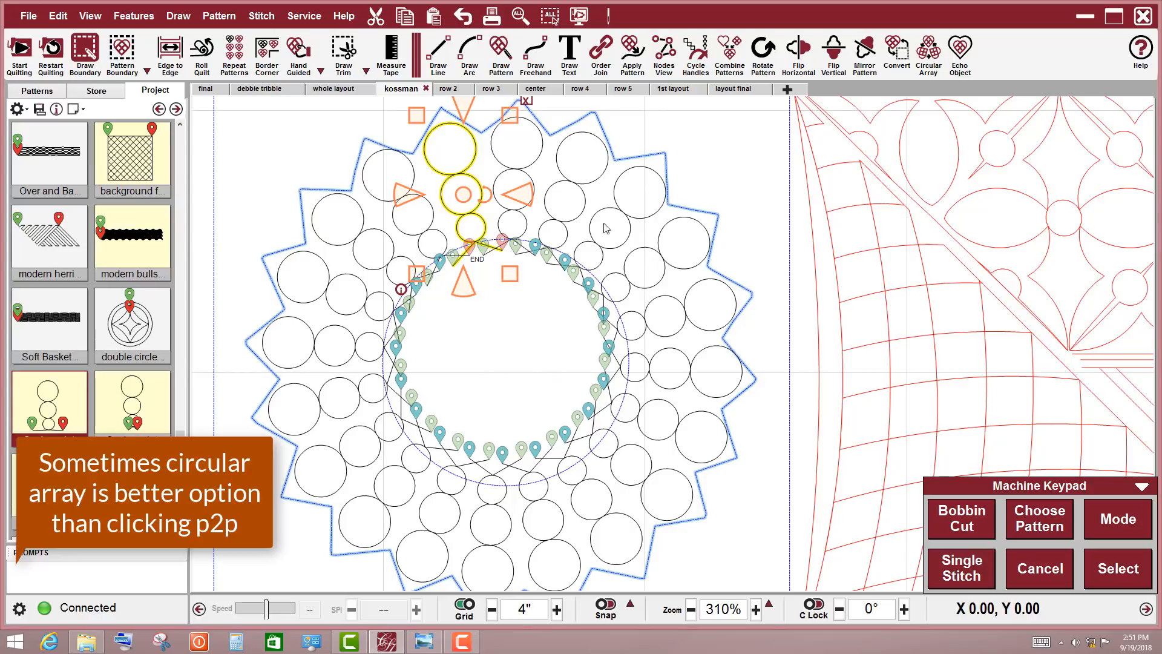
# Step: Reposition the stacked-circles copies angled 337.55 and 319.55 so they sit centered in their blades
pyautogui.click(572, 184)
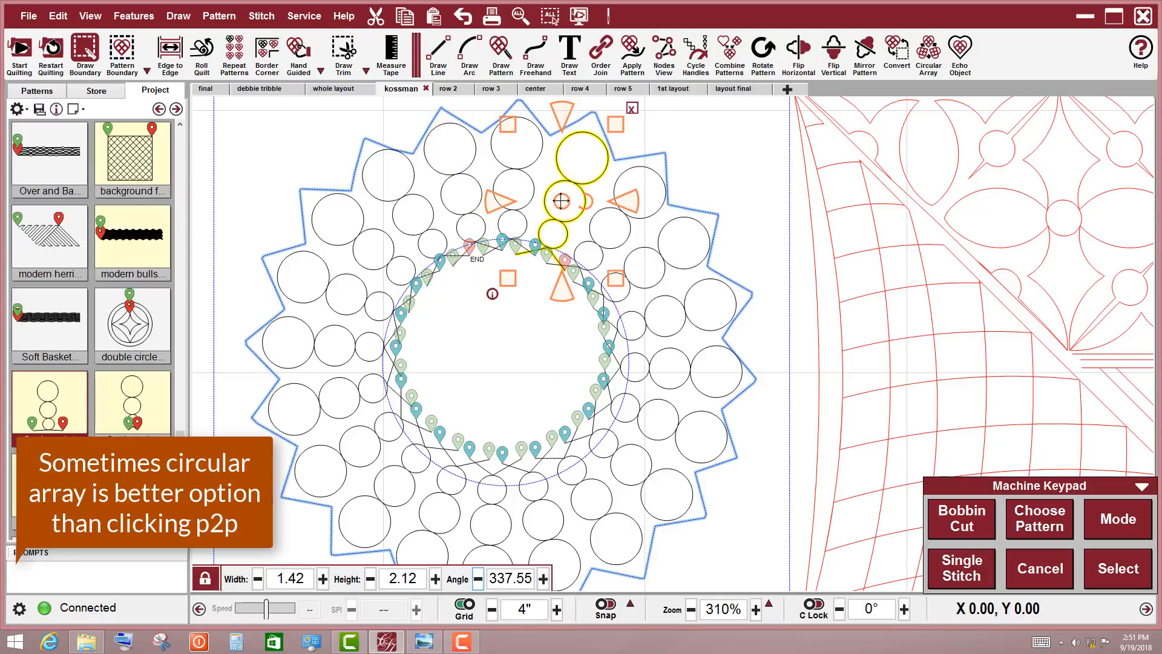
pyautogui.moveTo(561, 196); pyautogui.dragTo(602, 224)
pyautogui.moveTo(605, 226); pyautogui.dragTo(603, 223)
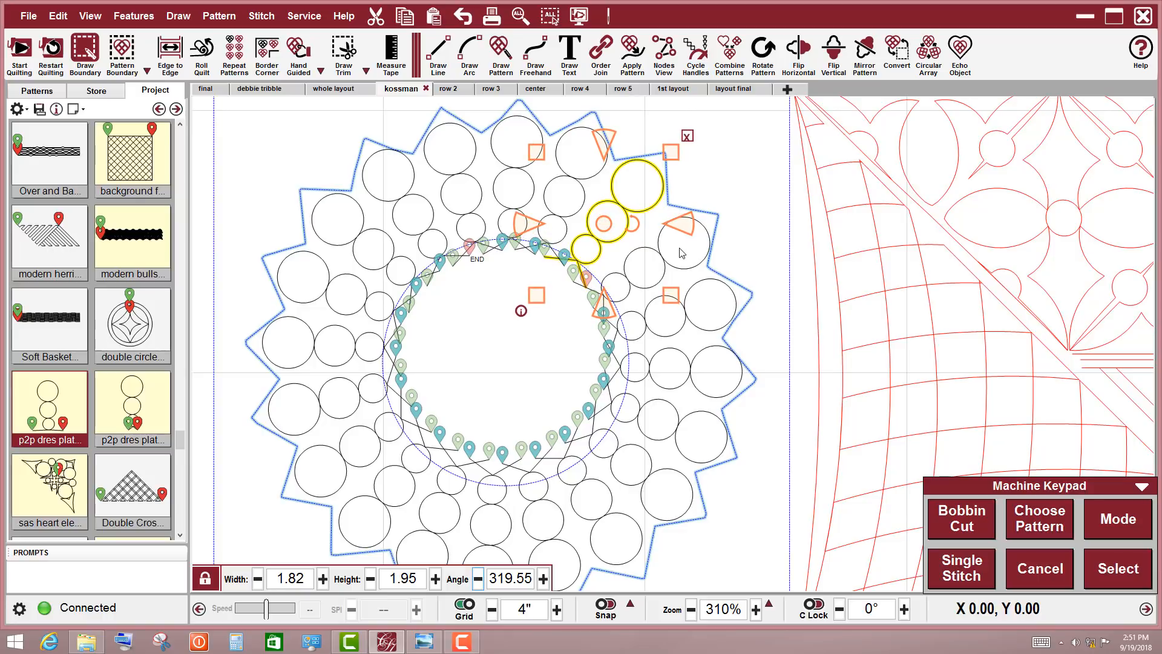
# Step: Center the stacked-circles copy angled 301.55 in its blade and shrink it to about 2.01 by 1.57
pyautogui.moveTo(676, 251); pyautogui.dragTo(642, 265)
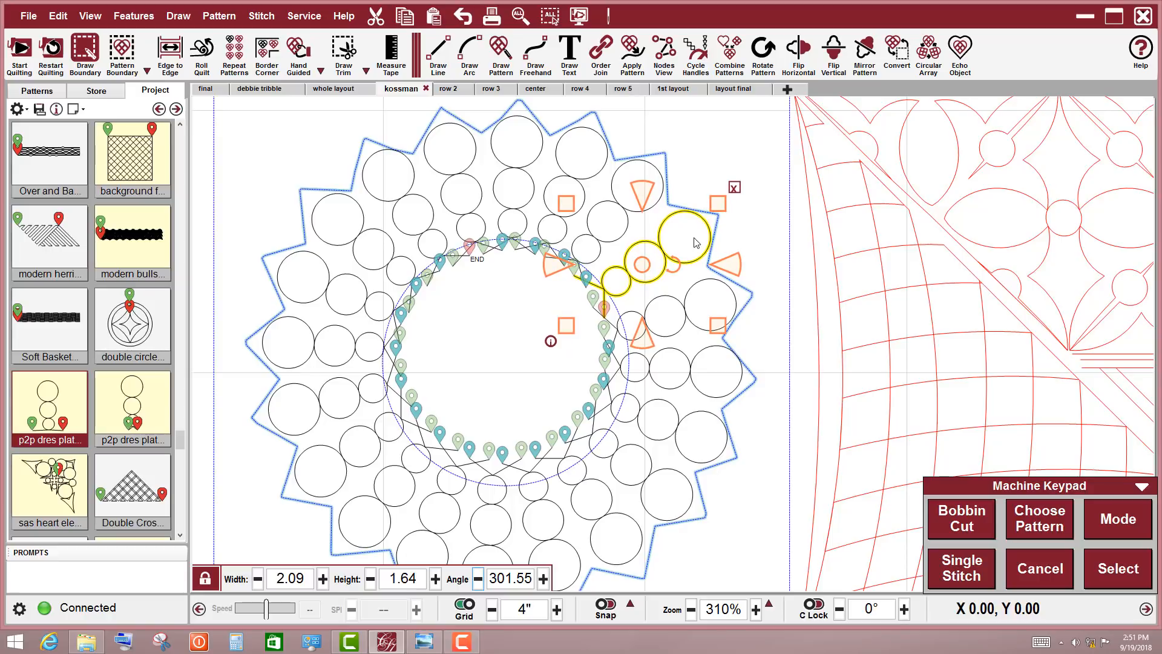
pyautogui.moveTo(720, 209); pyautogui.dragTo(717, 212)
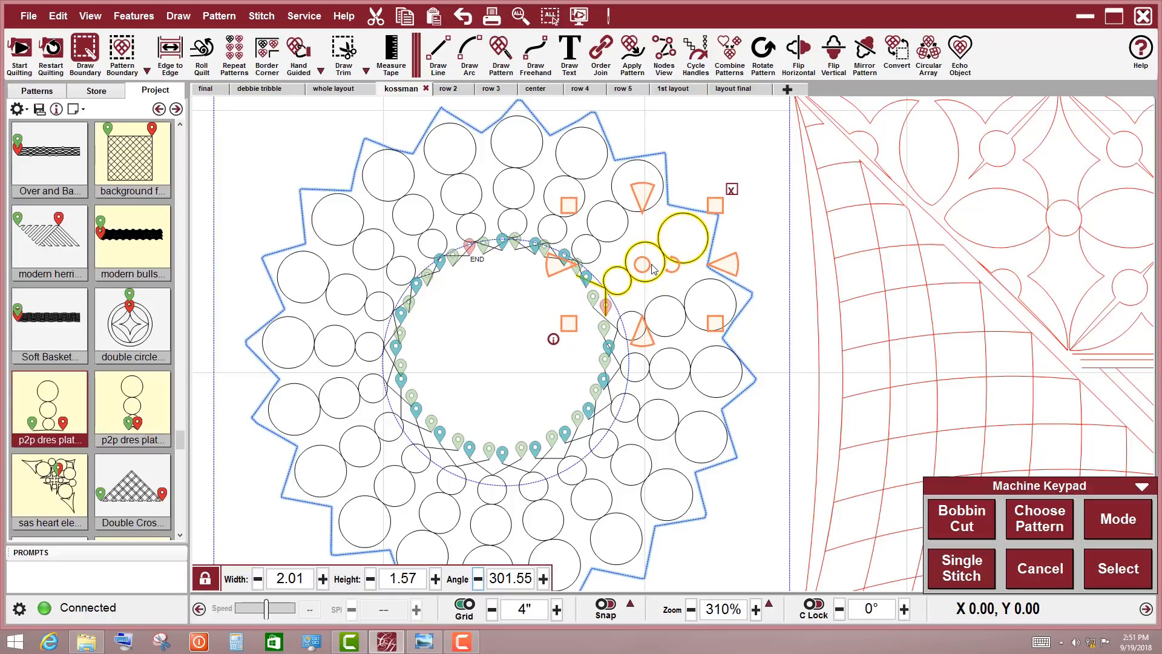
pyautogui.moveTo(643, 266); pyautogui.dragTo(642, 264)
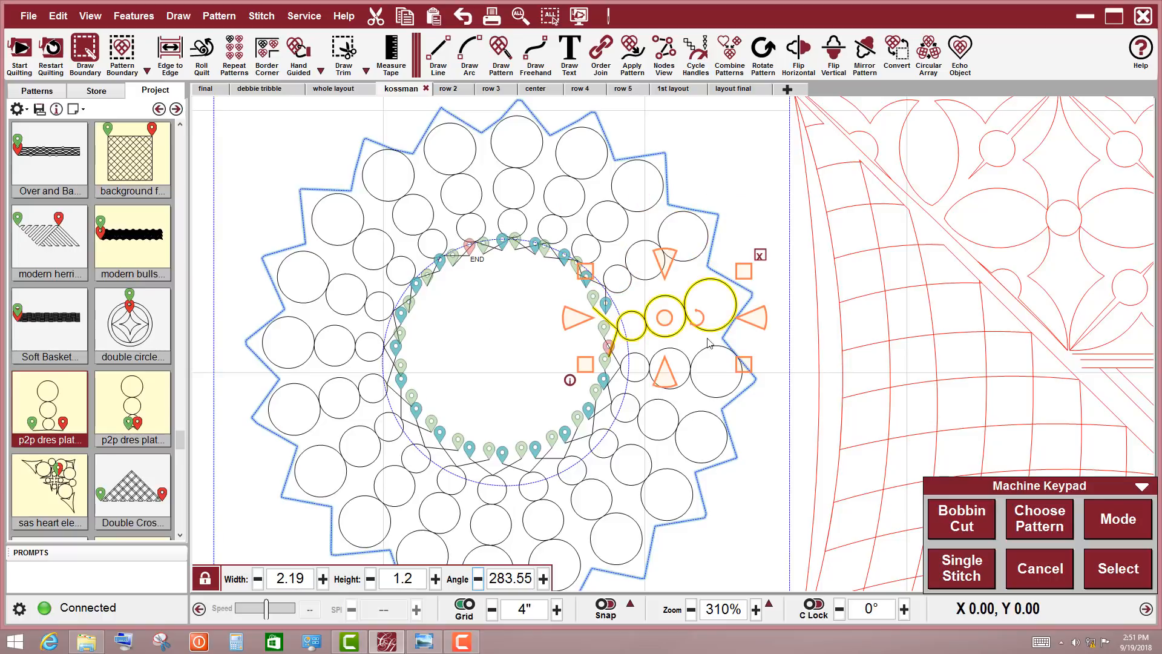
# Step: Fit the stacked-circles copy angled 283.55 to its blade, shrinking it to about 2.01 by 1.09 and turning it to 283.05
pyautogui.moveTo(670, 321); pyautogui.dragTo(671, 320)
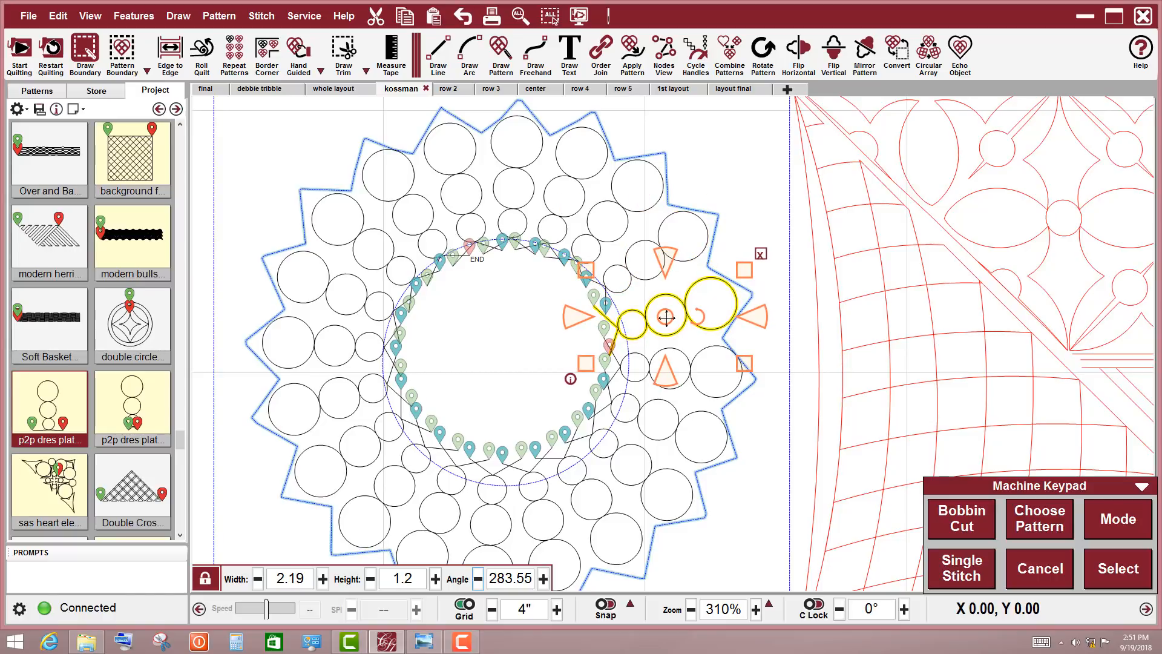
pyautogui.moveTo(588, 365); pyautogui.dragTo(594, 360)
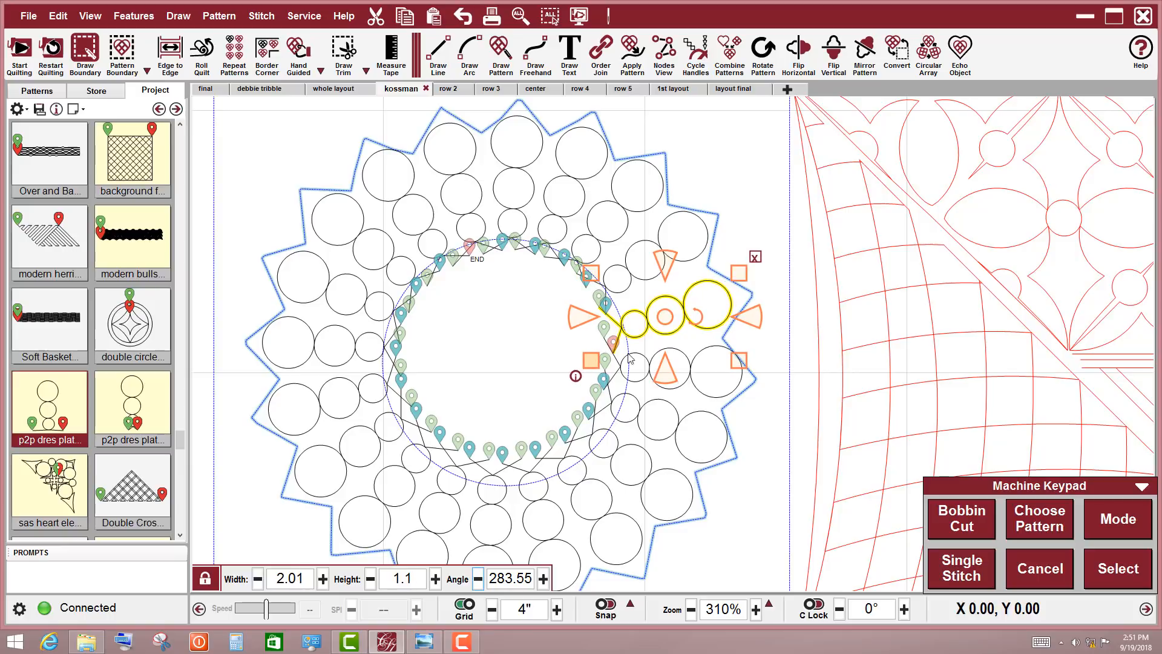
pyautogui.moveTo(666, 318); pyautogui.dragTo(670, 317)
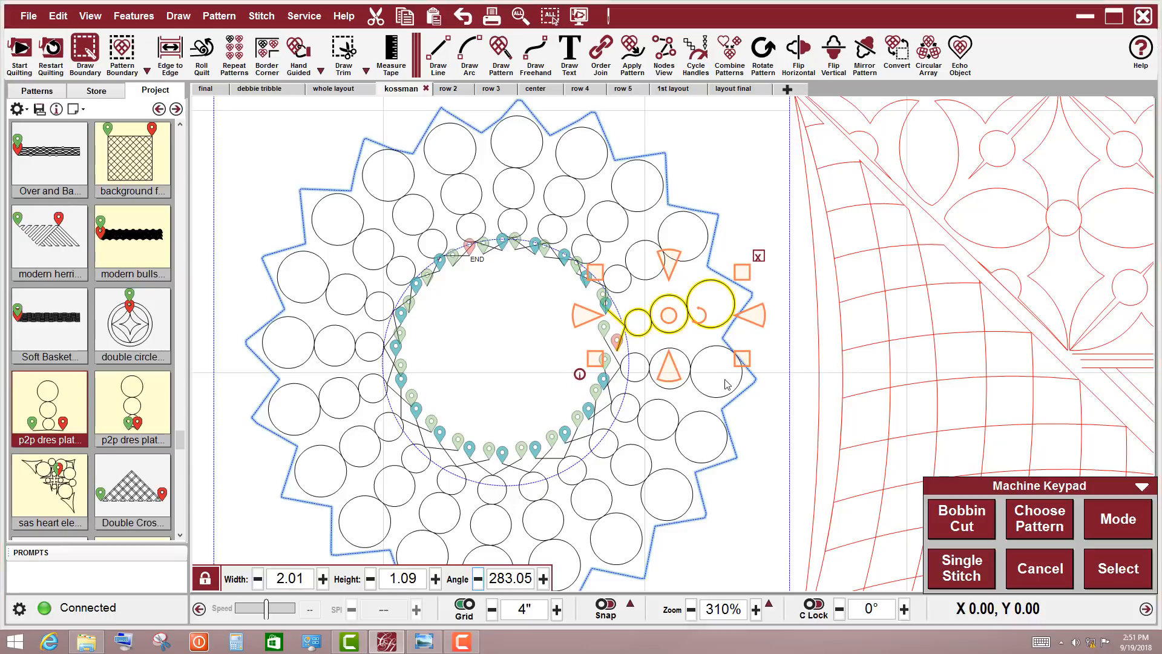
# Step: Fit the stacked-circles copy angled 265.55 to its blade, resizing it to about 1.88 by 0.88 and turning it to 262.49
pyautogui.hotkey('ctrl', 'z')
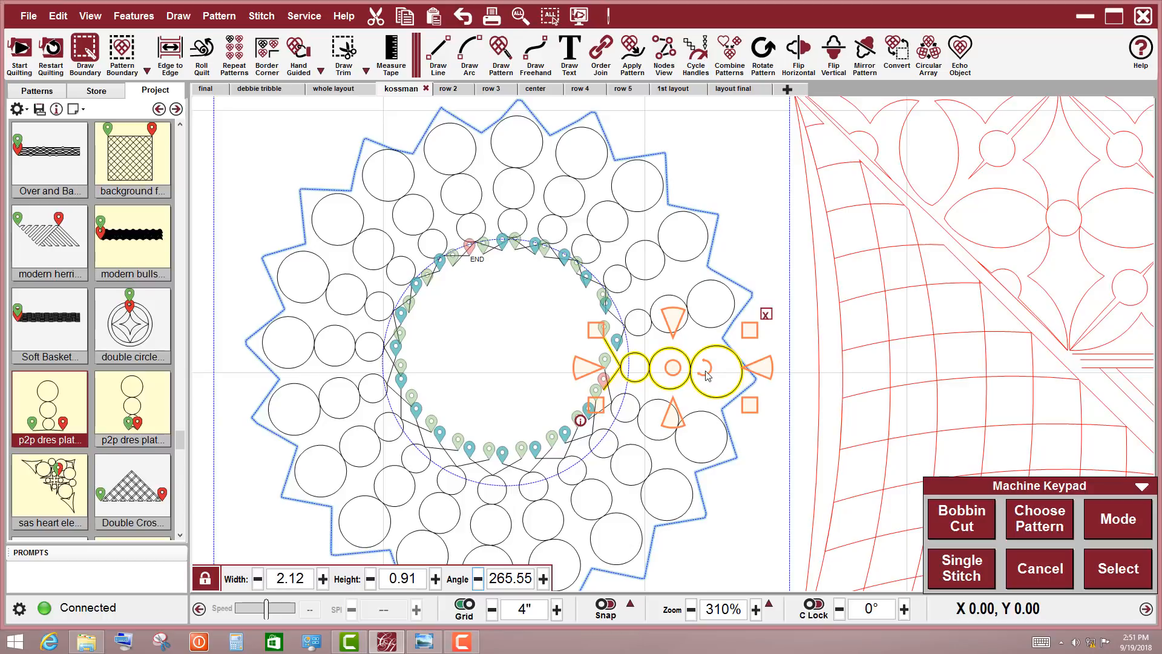
pyautogui.moveTo(672, 311); pyautogui.dragTo(672, 307)
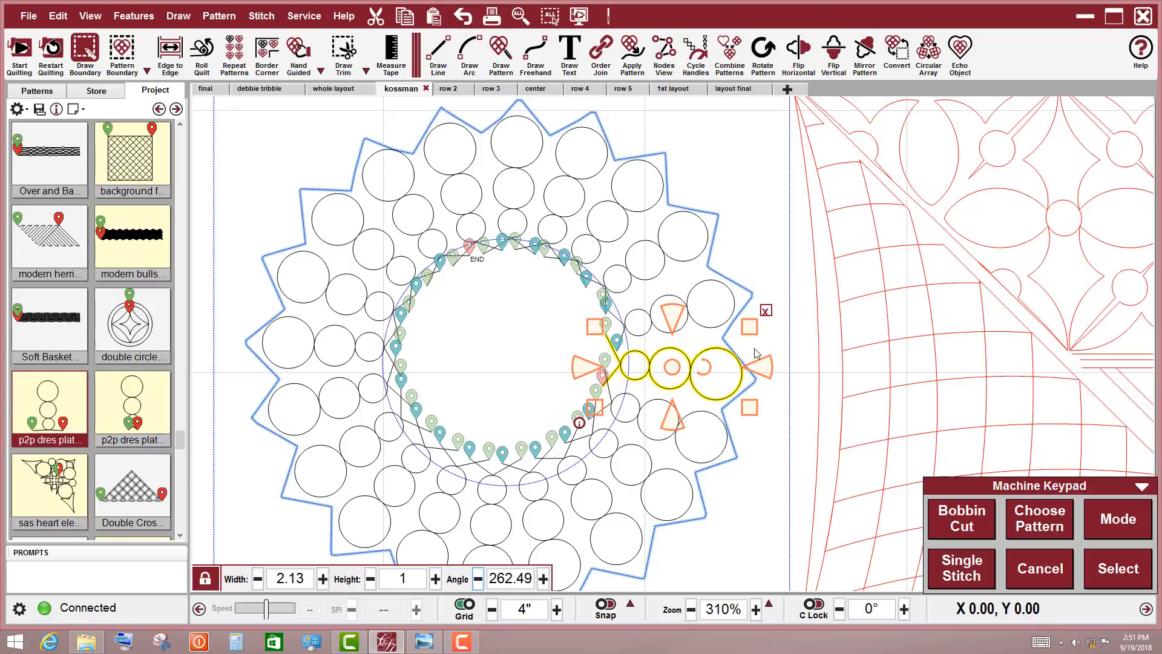
pyautogui.moveTo(594, 331); pyautogui.dragTo(619, 353)
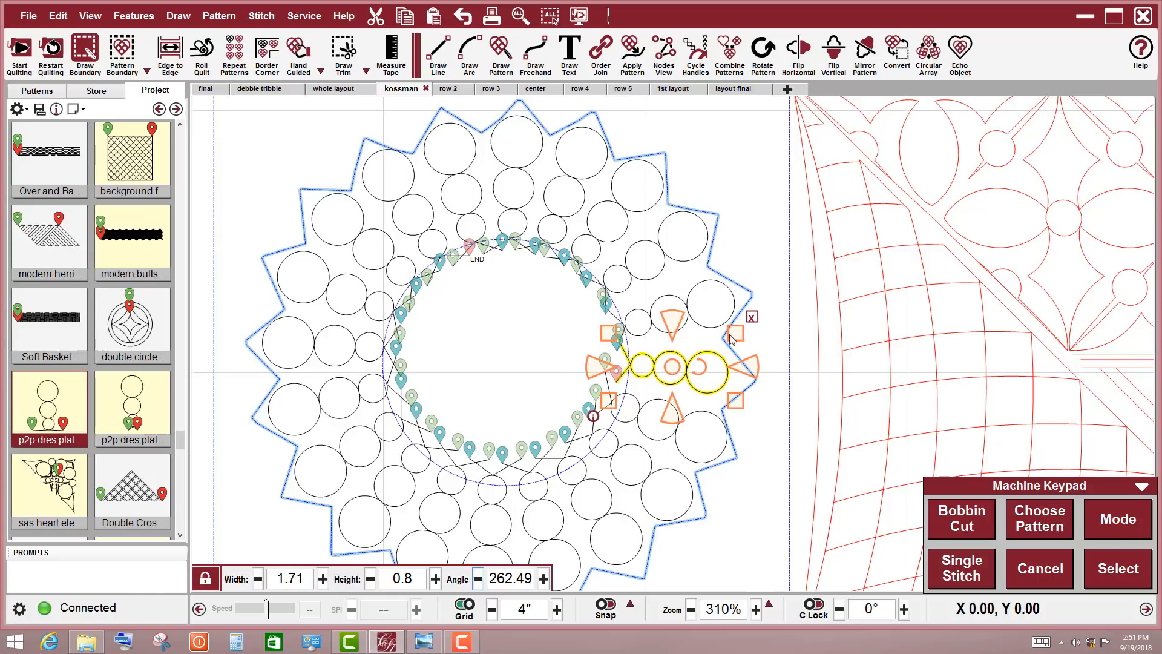
pyautogui.moveTo(737, 331); pyautogui.dragTo(741, 330)
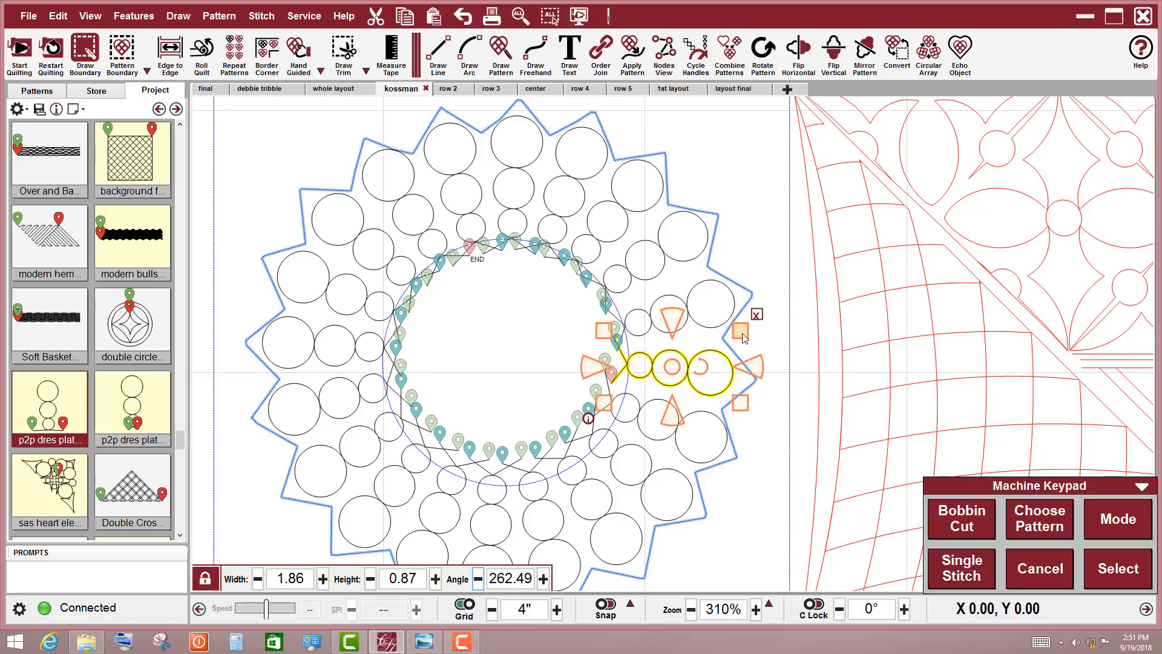
pyautogui.moveTo(673, 366); pyautogui.dragTo(678, 369)
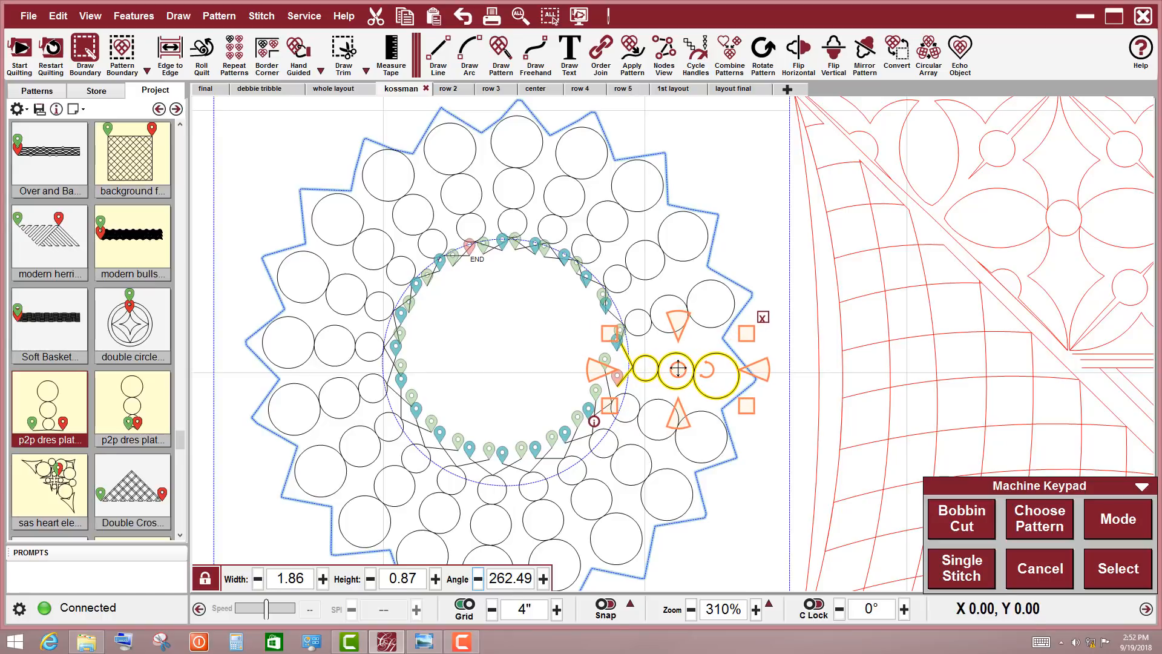
pyautogui.moveTo(610, 406); pyautogui.dragTo(607, 409)
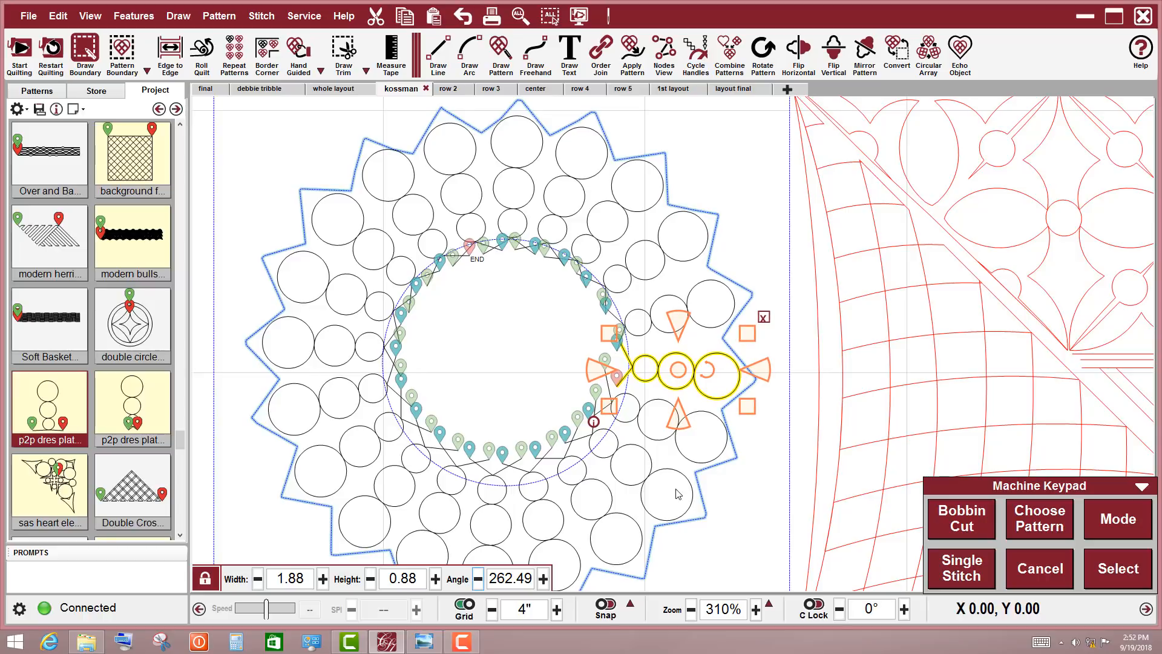
pyautogui.click(703, 453)
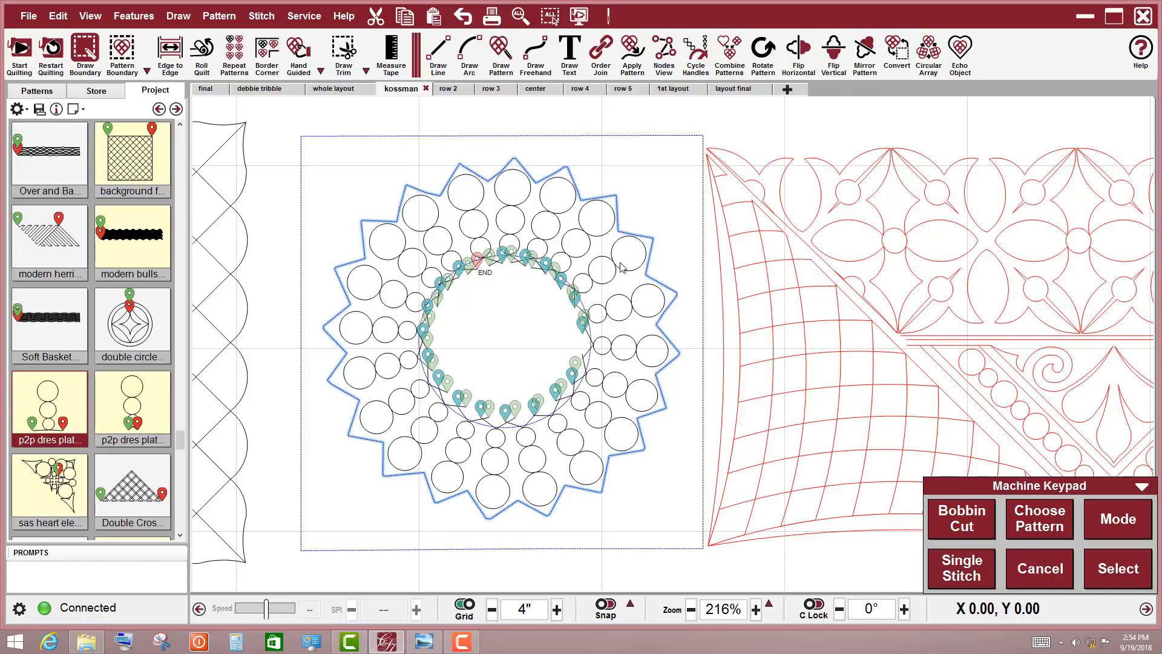
# Step: Convert the square block boundary around the Dresden plate to a pattern
pyautogui.scroll(5, 578, 309)
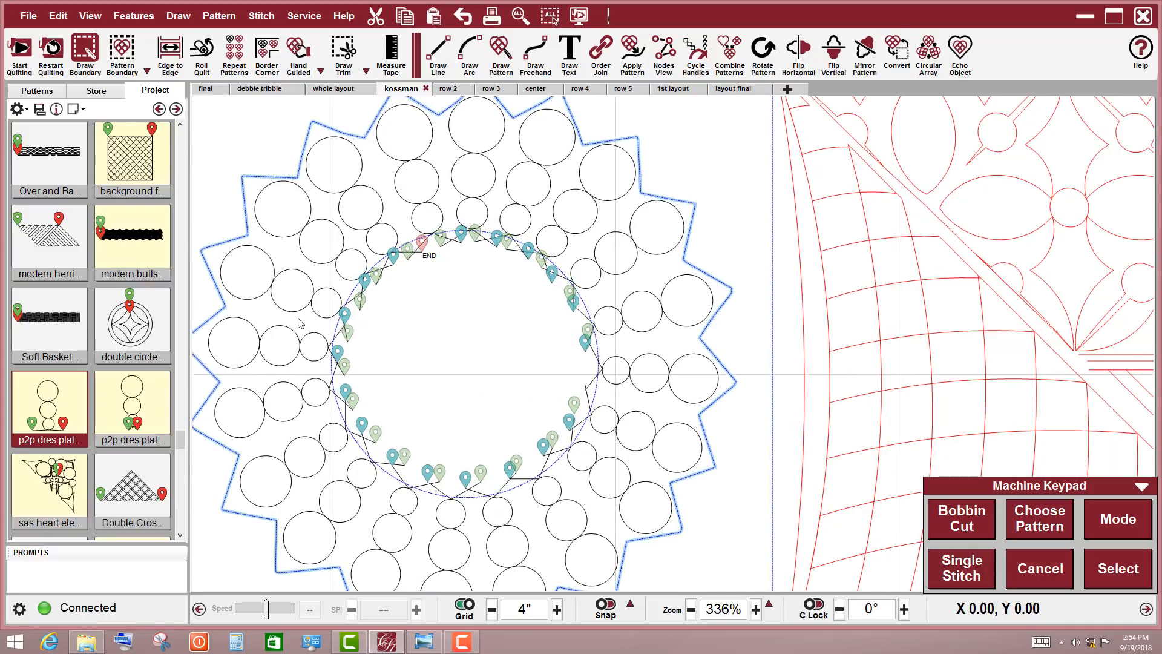
pyautogui.scroll(-5, 416, 327)
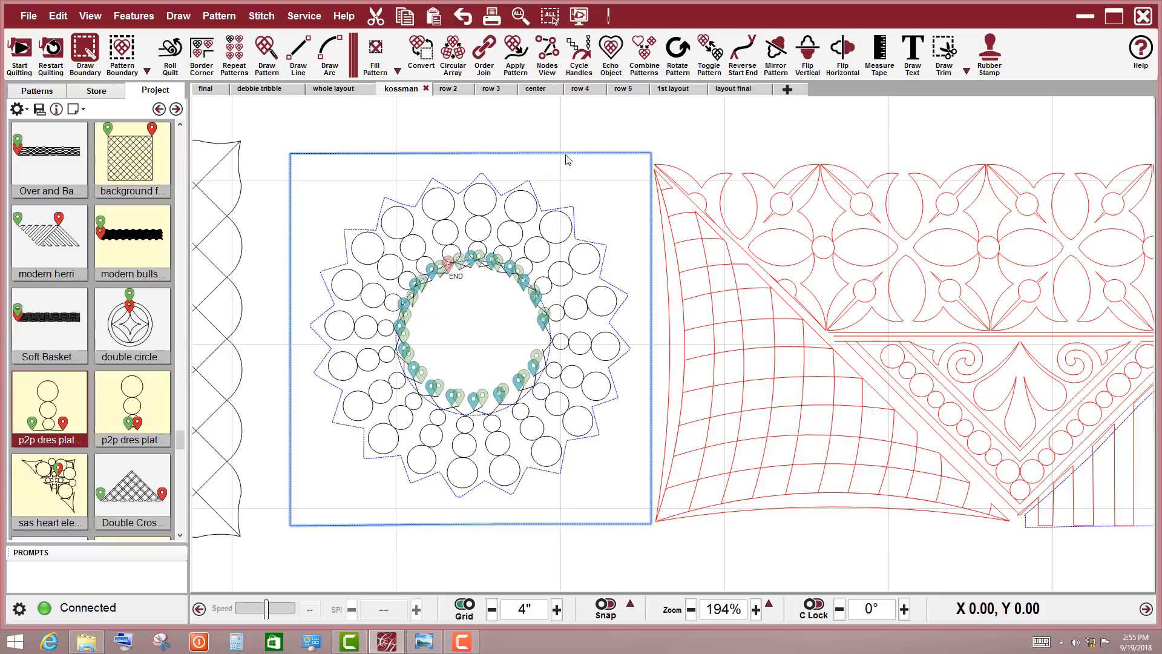
pyautogui.click(421, 63)
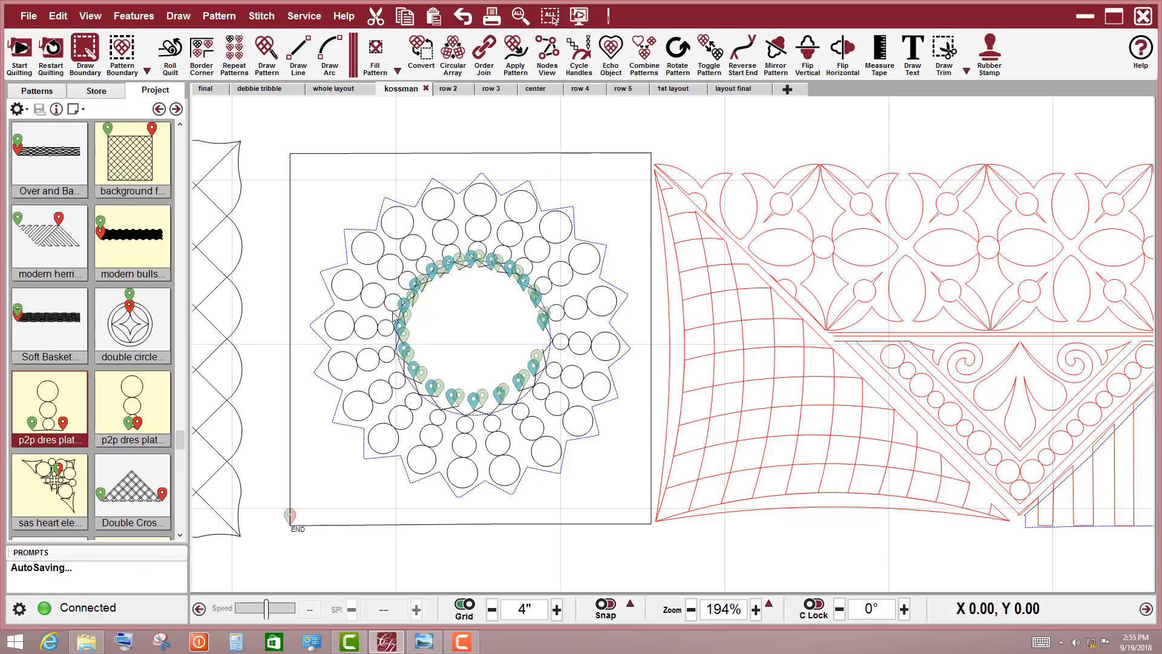
pyautogui.click(573, 214)
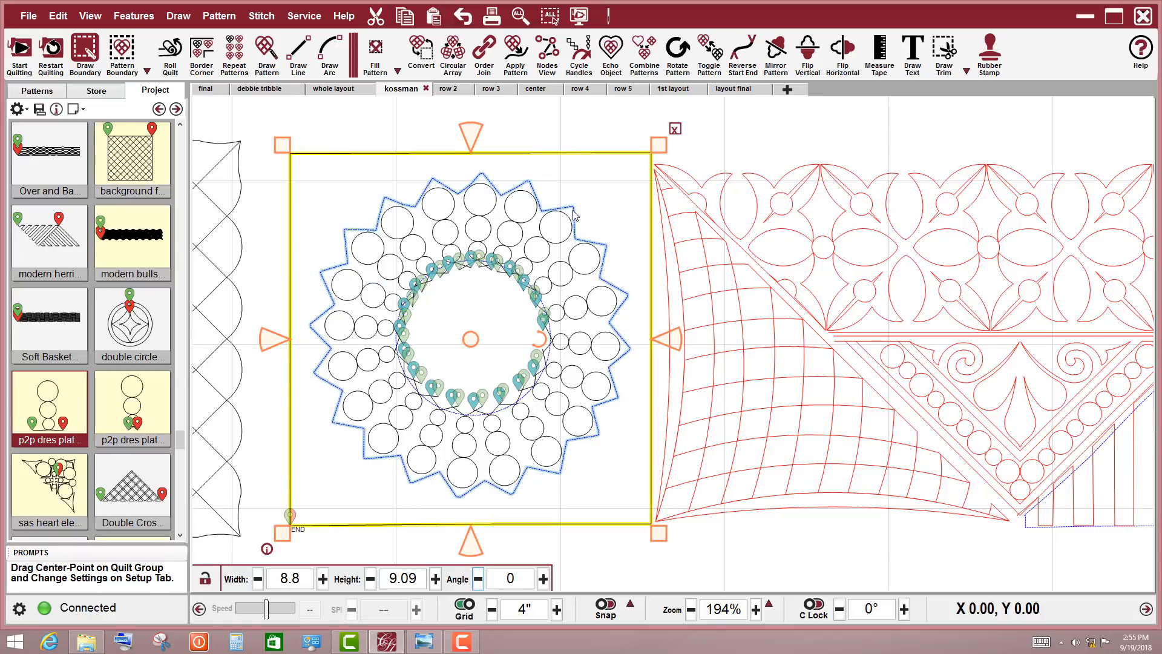
pyautogui.click(713, 125)
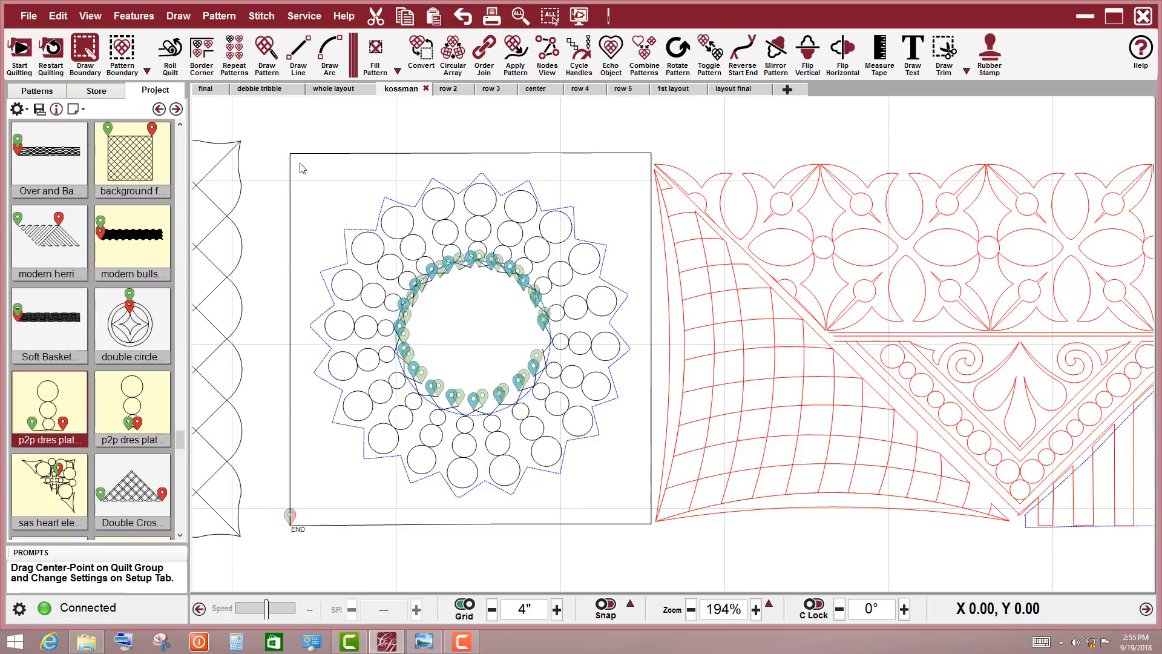
# Step: Run Fill Pattern on the whole ring of stacked circles, excluding the square outline, and sort the result with Order Join
pyautogui.moveTo(279, 108); pyautogui.dragTo(633, 507)
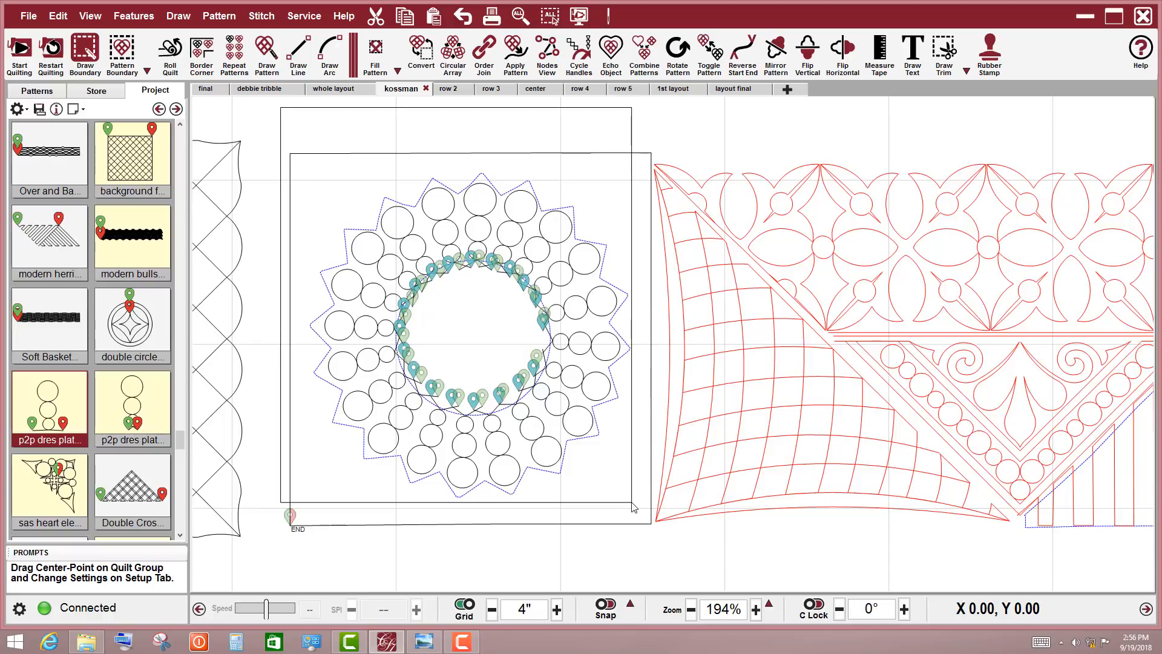
pyautogui.moveTo(634, 507); pyautogui.dragTo(632, 507)
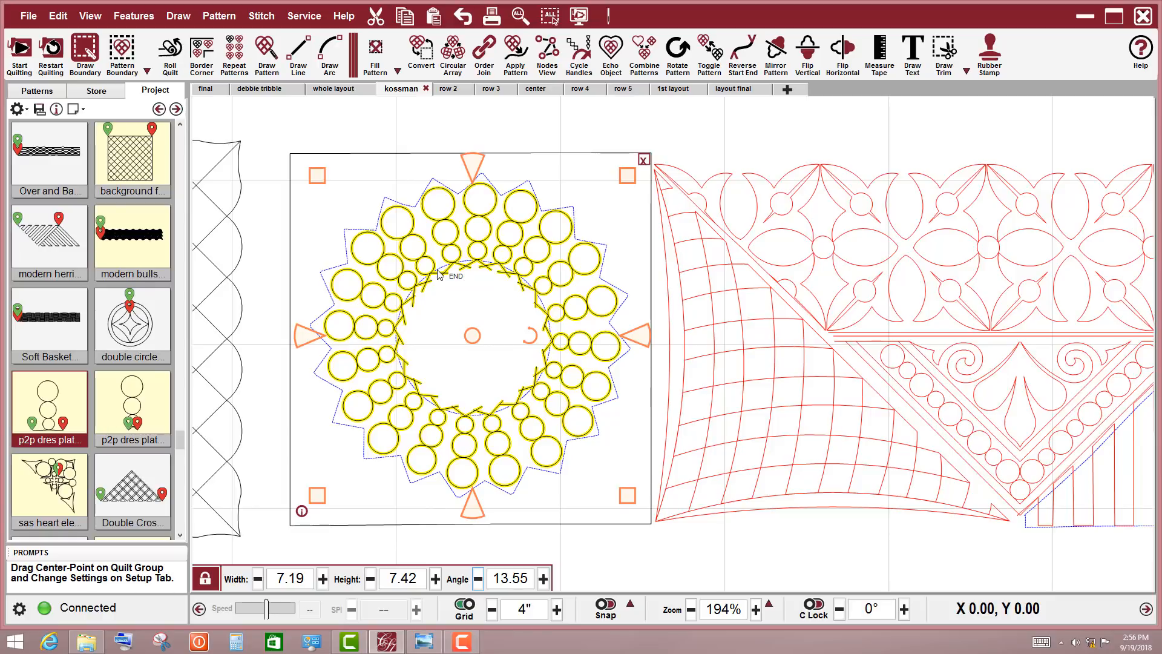
pyautogui.click(378, 53)
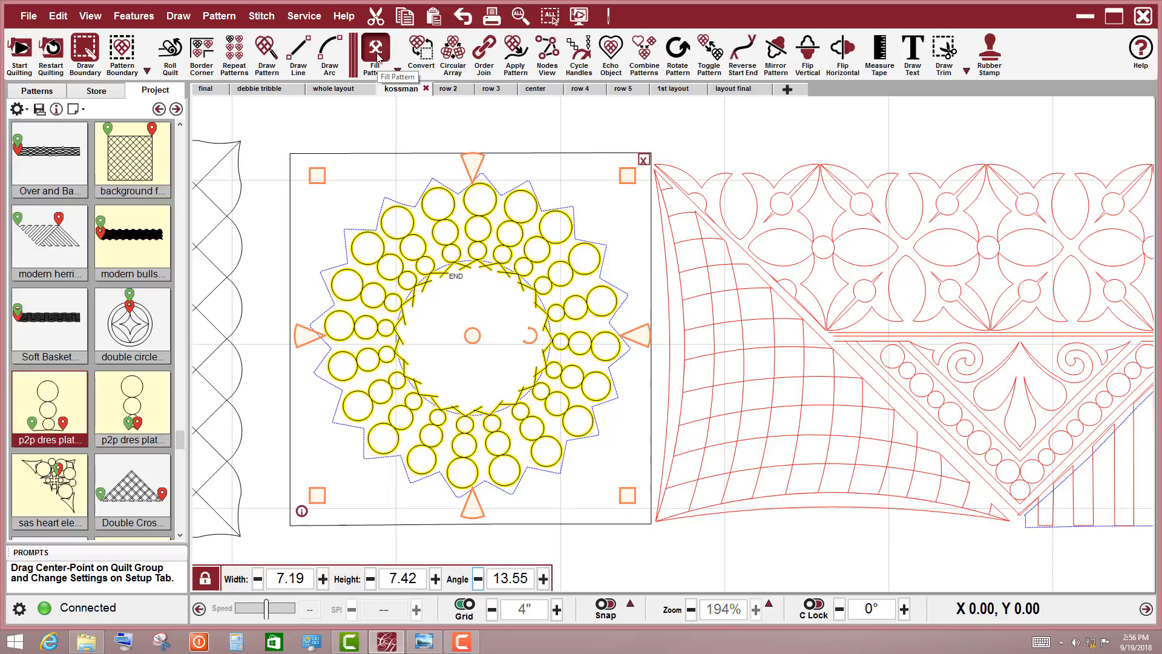
pyautogui.click(335, 131)
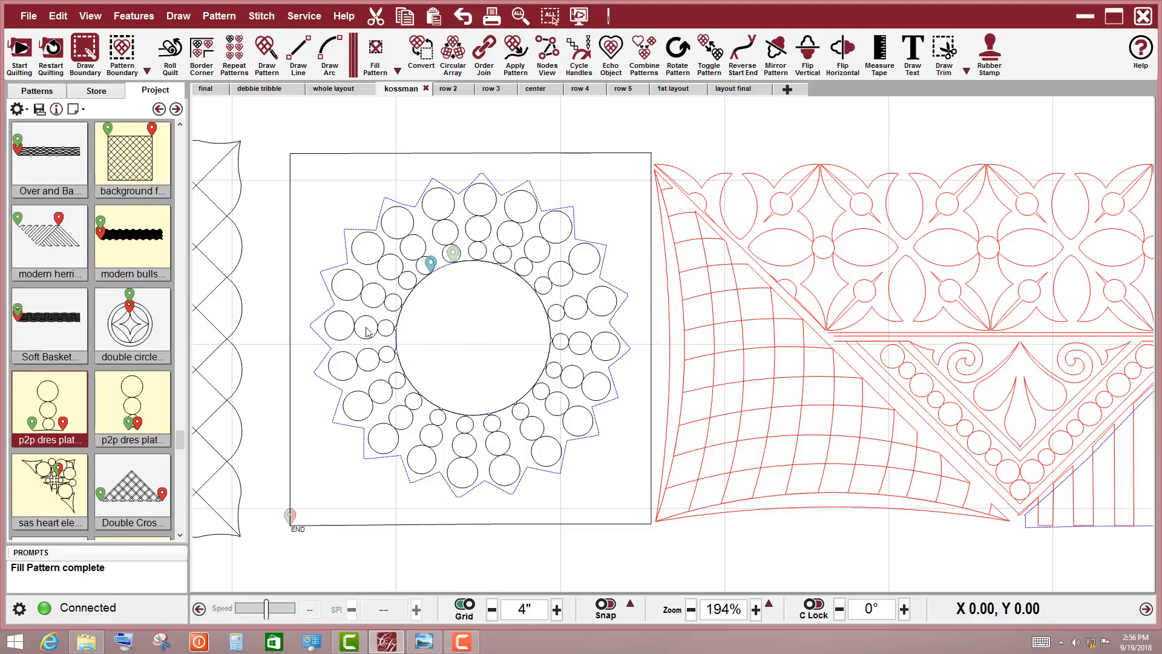
pyautogui.click(445, 225)
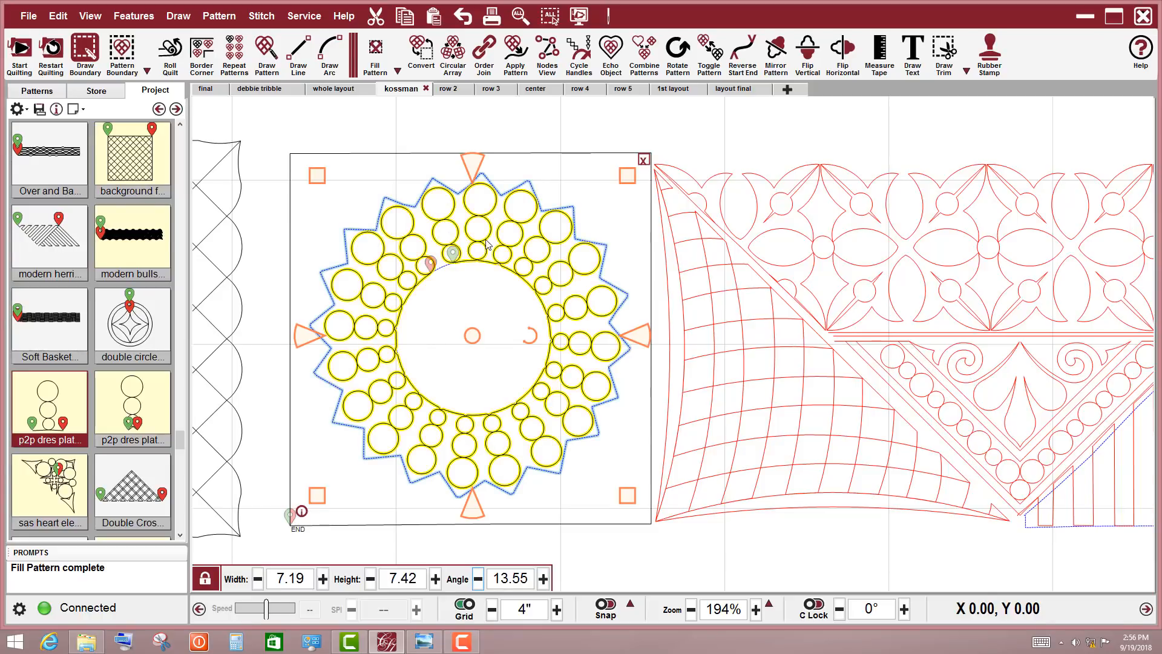
pyautogui.click(484, 53)
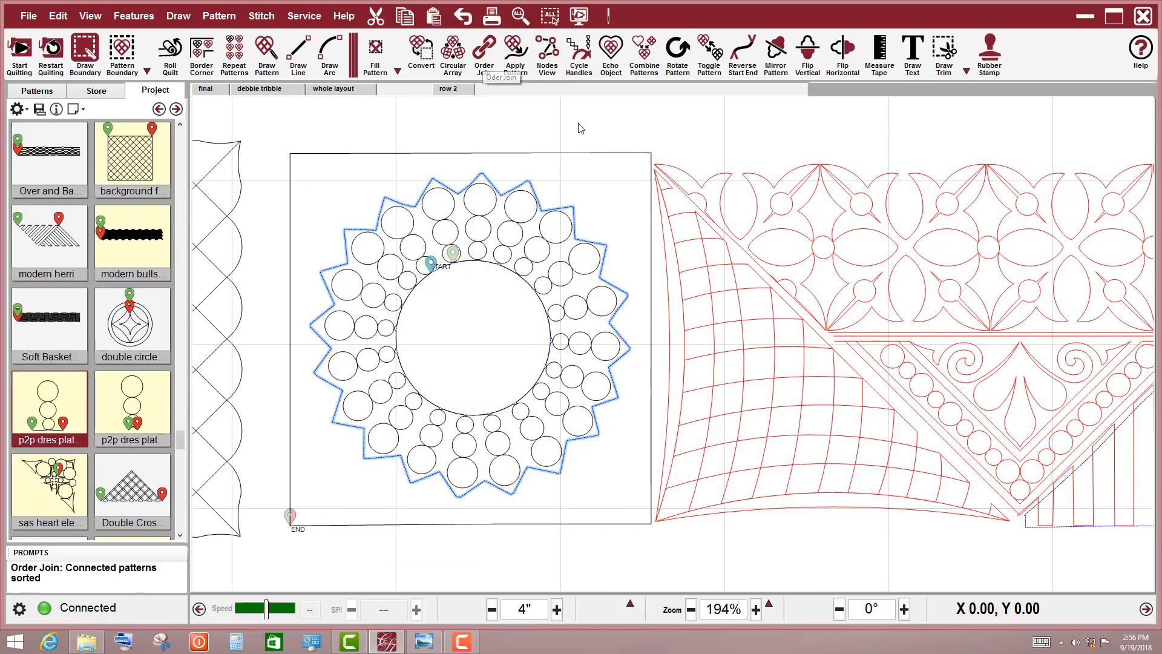
# Step: Run a virtual stitchout of the patterns, inspect the stitch path around the plate's inner circle, and exit the simulation
pyautogui.click(580, 17)
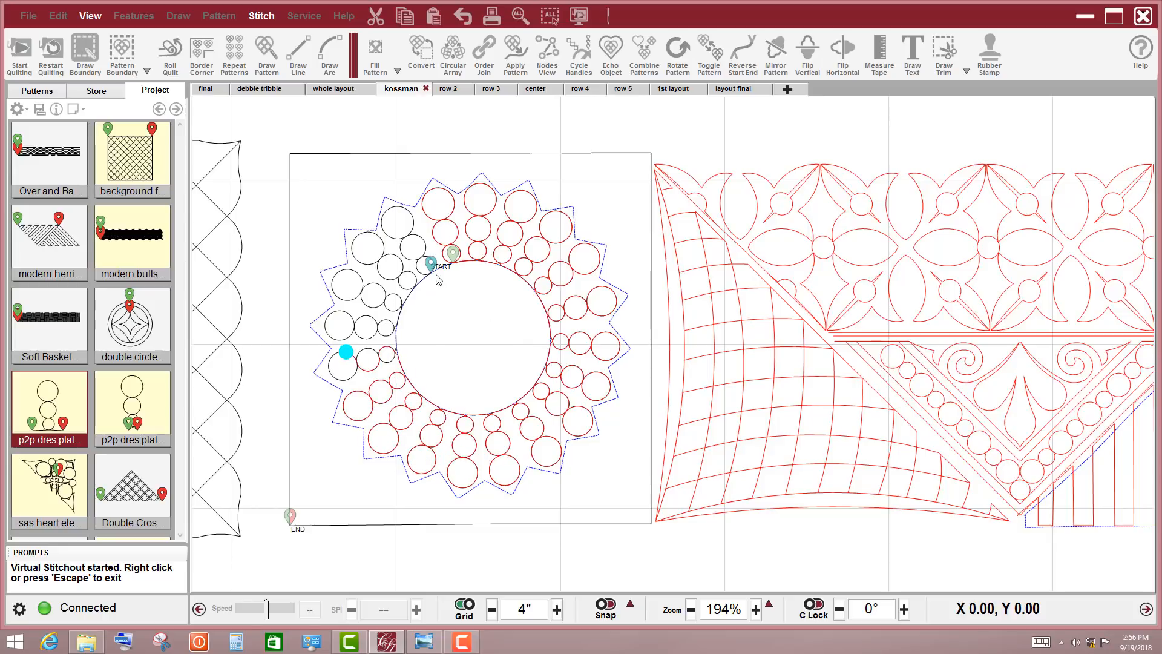
pyautogui.scroll(2, 434, 276)
pyautogui.scroll(3, 433, 276)
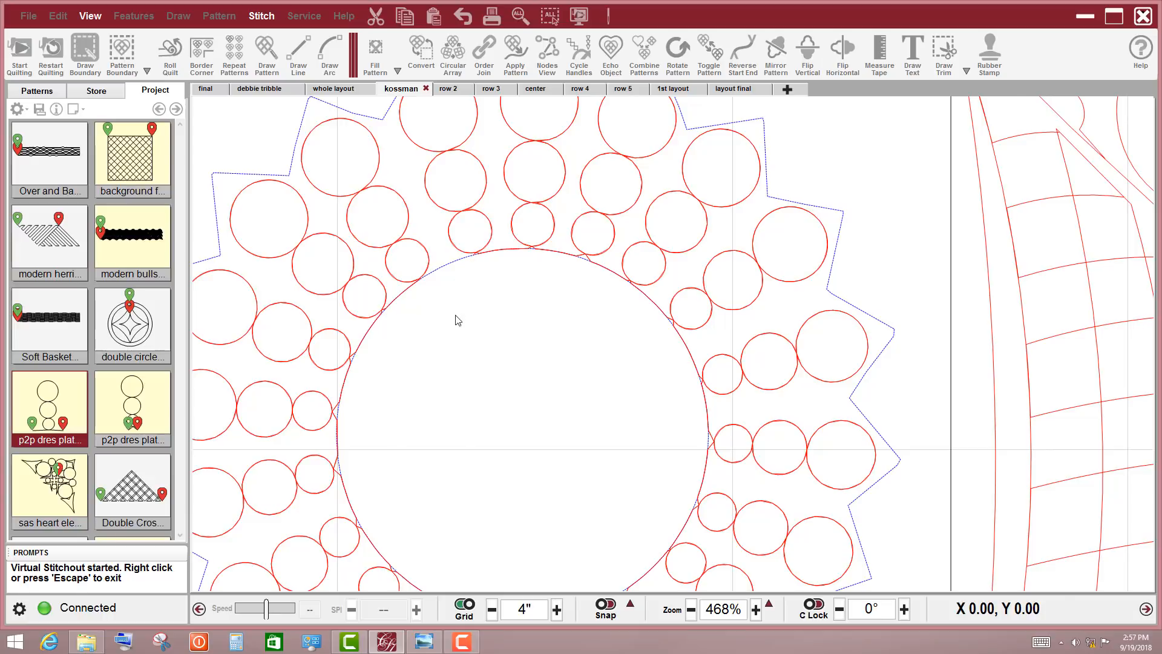
pyautogui.scroll(-4, 458, 321)
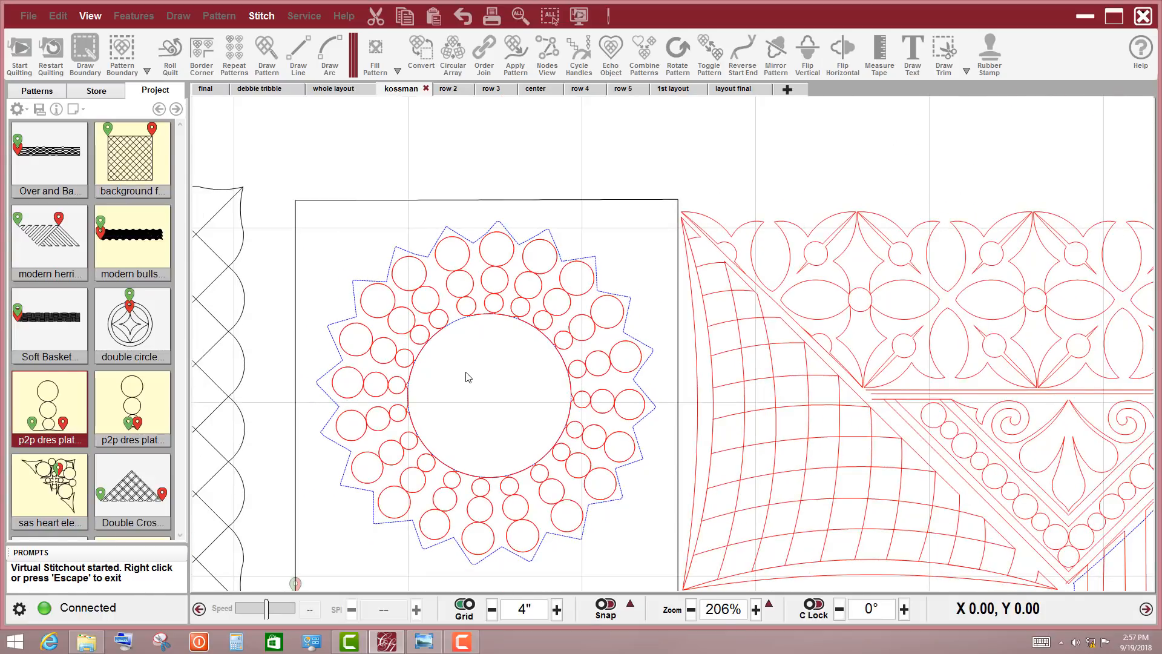
pyautogui.scroll(-1, 468, 377)
pyautogui.press('Escape')
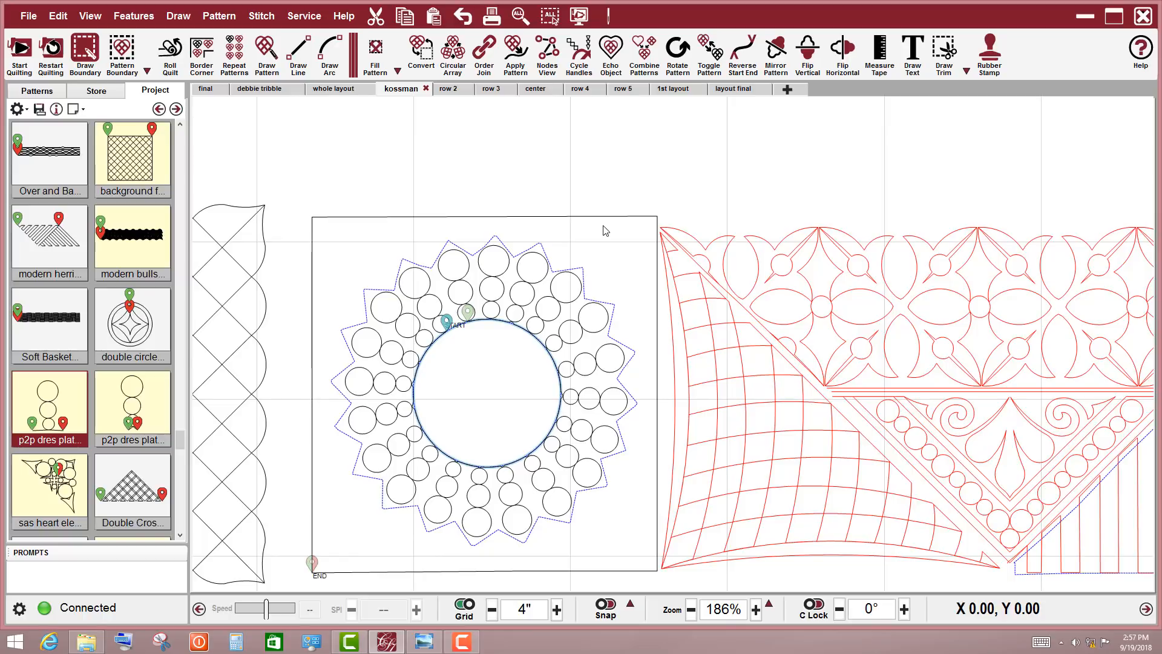
pyautogui.click(606, 231)
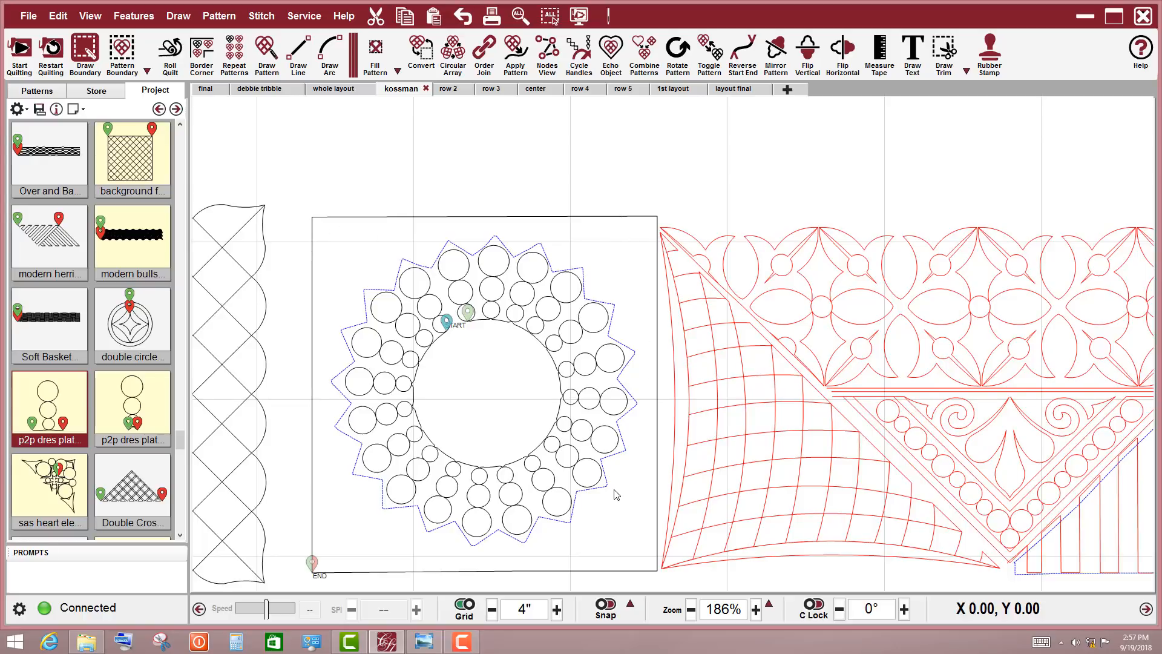
# Step: Convert the square outline around the Dresden plate back to a boundary
pyautogui.click(540, 250)
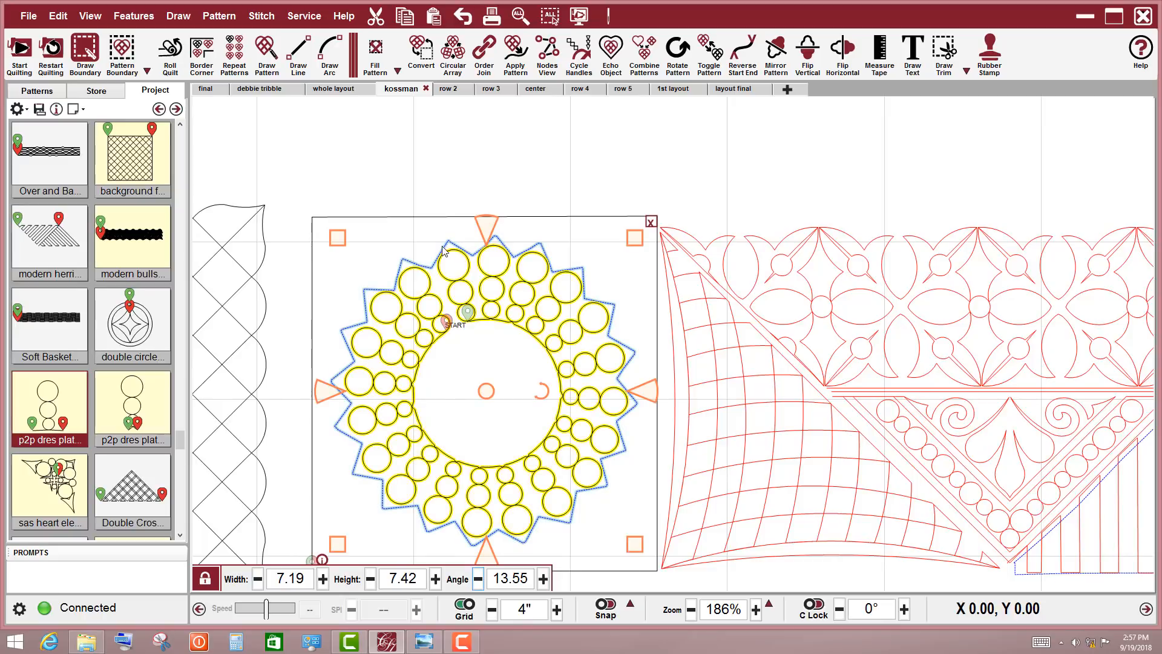
pyautogui.scroll(-2, 360, 322)
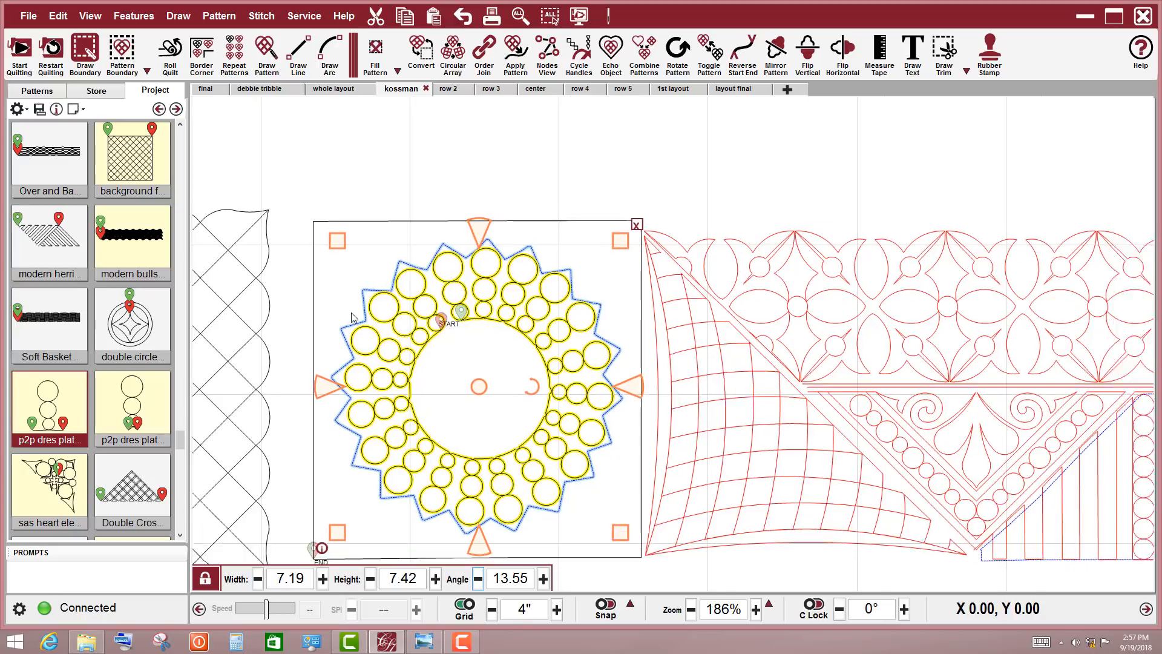
pyautogui.scroll(-2, 372, 335)
pyautogui.moveTo(372, 335); pyautogui.dragTo(528, 330)
pyautogui.scroll(4, 543, 281)
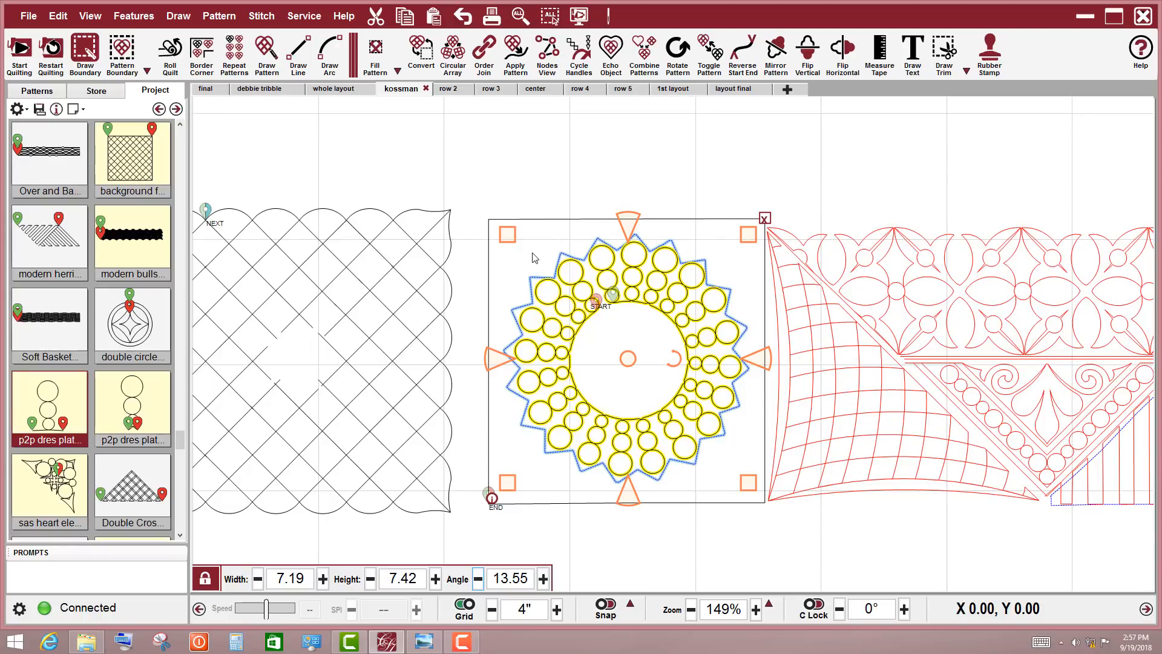
pyautogui.click(611, 184)
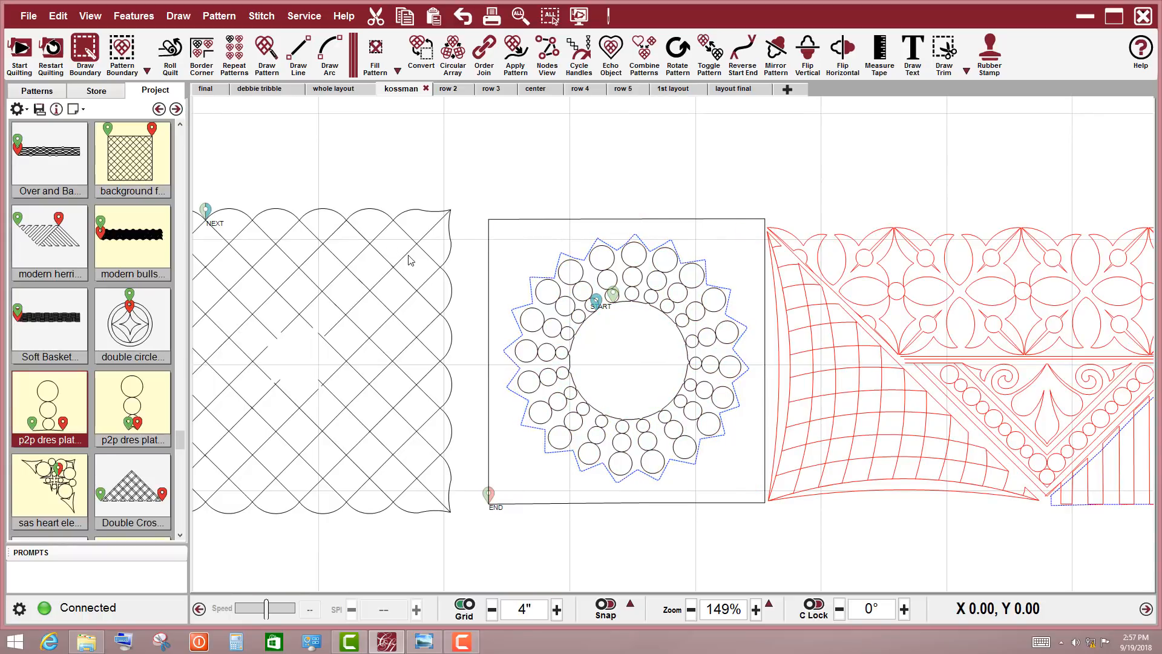
pyautogui.click(560, 225)
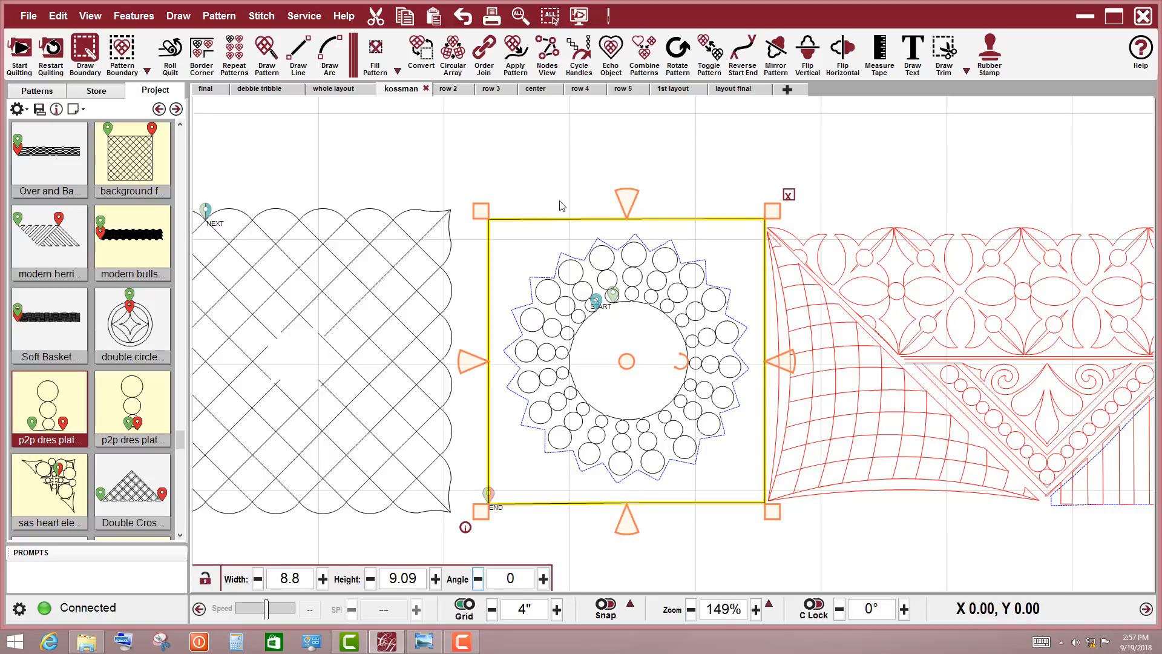
pyautogui.click(437, 75)
pyautogui.click(463, 81)
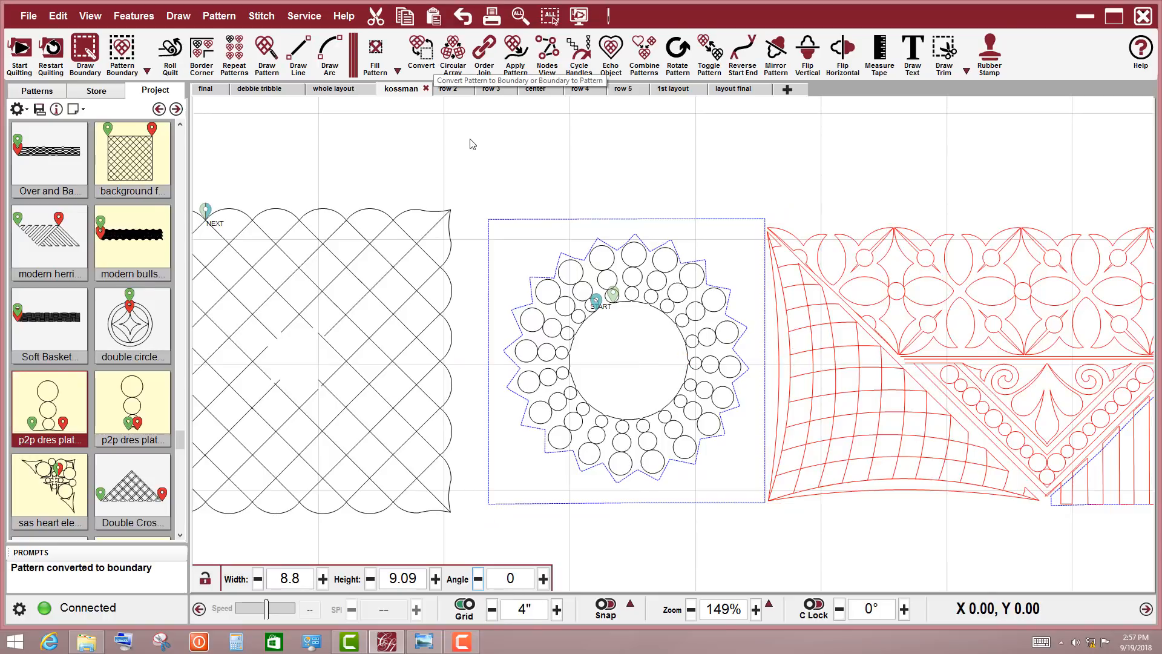
# Step: Move the joined ring of circles out of the block to the empty area above the red border patterns
pyautogui.scroll(-3, 435, 353)
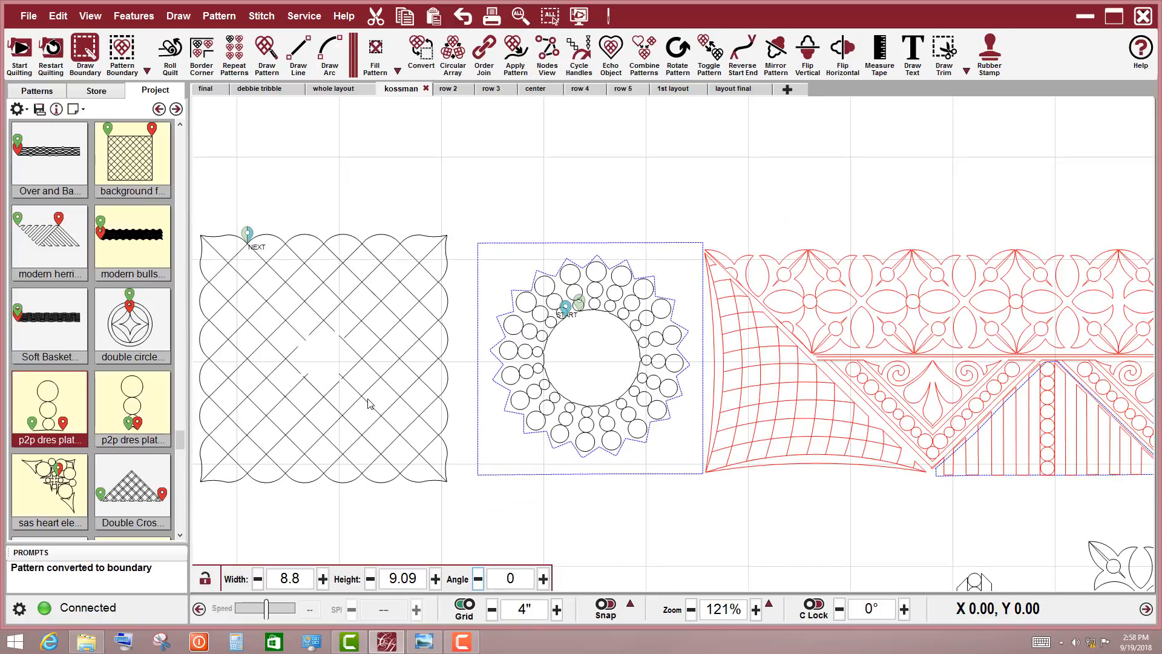
pyautogui.click(567, 305)
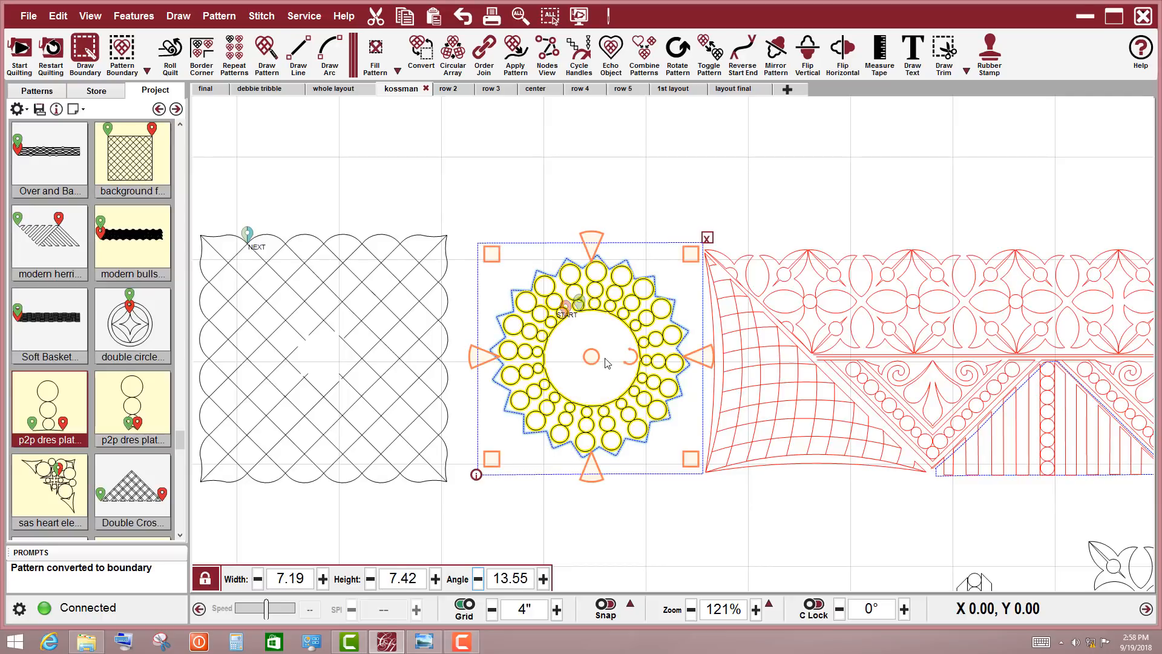
pyautogui.moveTo(607, 362); pyautogui.dragTo(1028, 178)
pyautogui.click(585, 193)
# Step: Move the crosshatch pattern onto the Dresden plate's square block and resize it to 8.66 wide by 8.95 high to fit the boundary
pyautogui.click(349, 351)
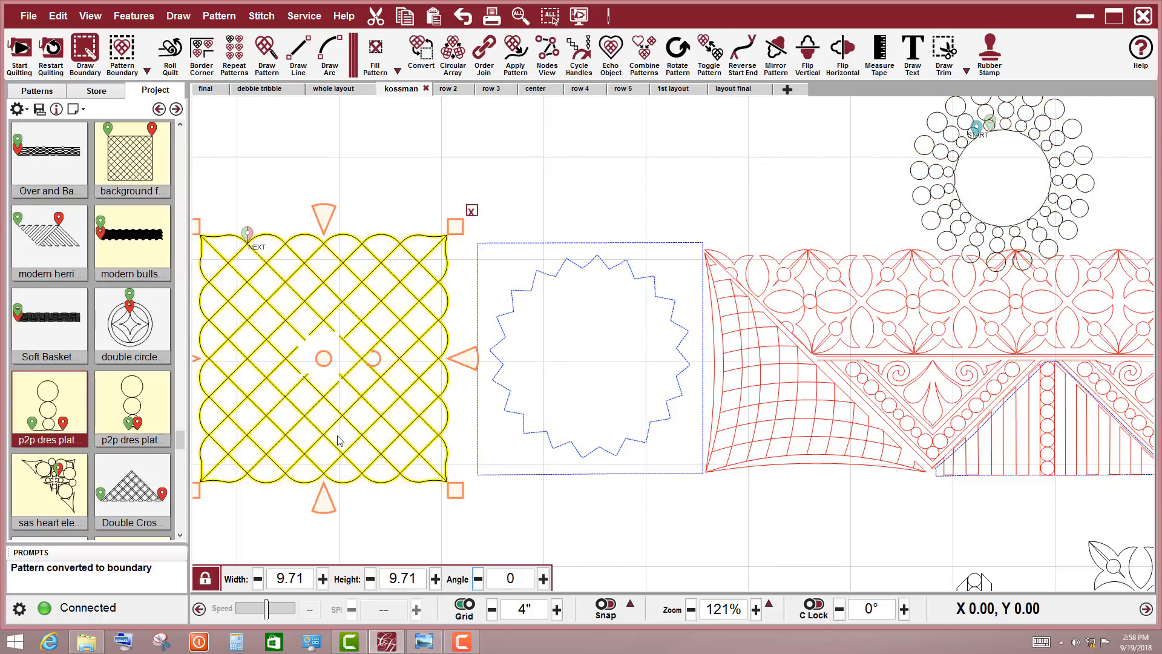
pyautogui.moveTo(381, 358); pyautogui.dragTo(604, 369)
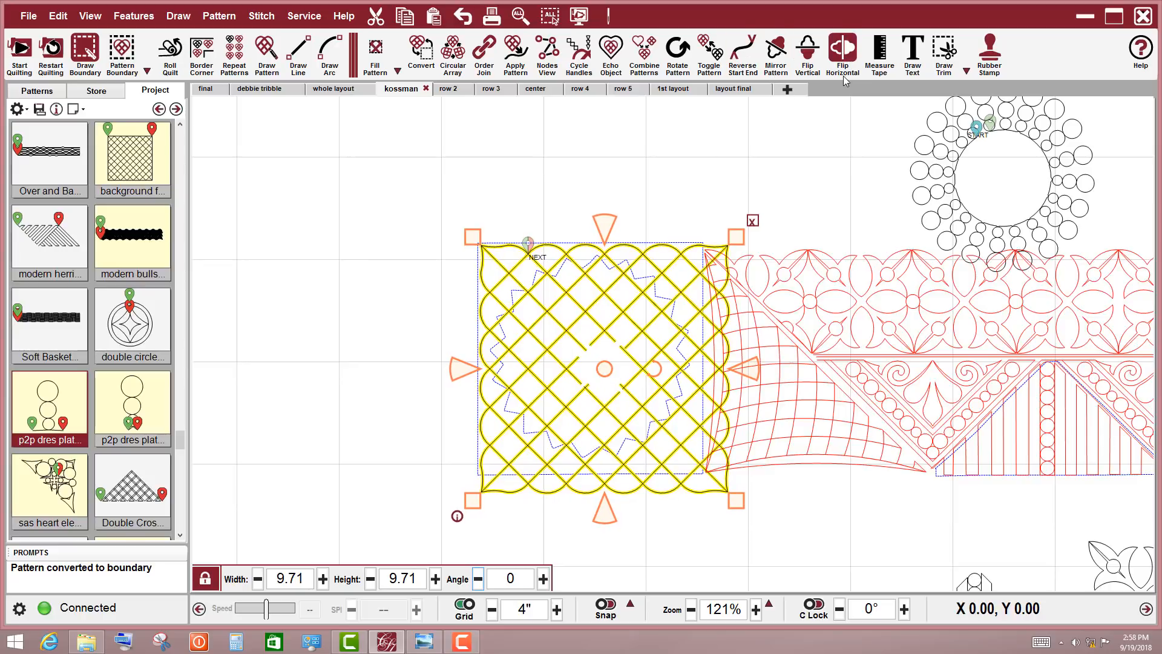
pyautogui.press('h')
pyautogui.moveTo(590, 503); pyautogui.dragTo(590, 524)
pyautogui.scroll(4, 590, 525)
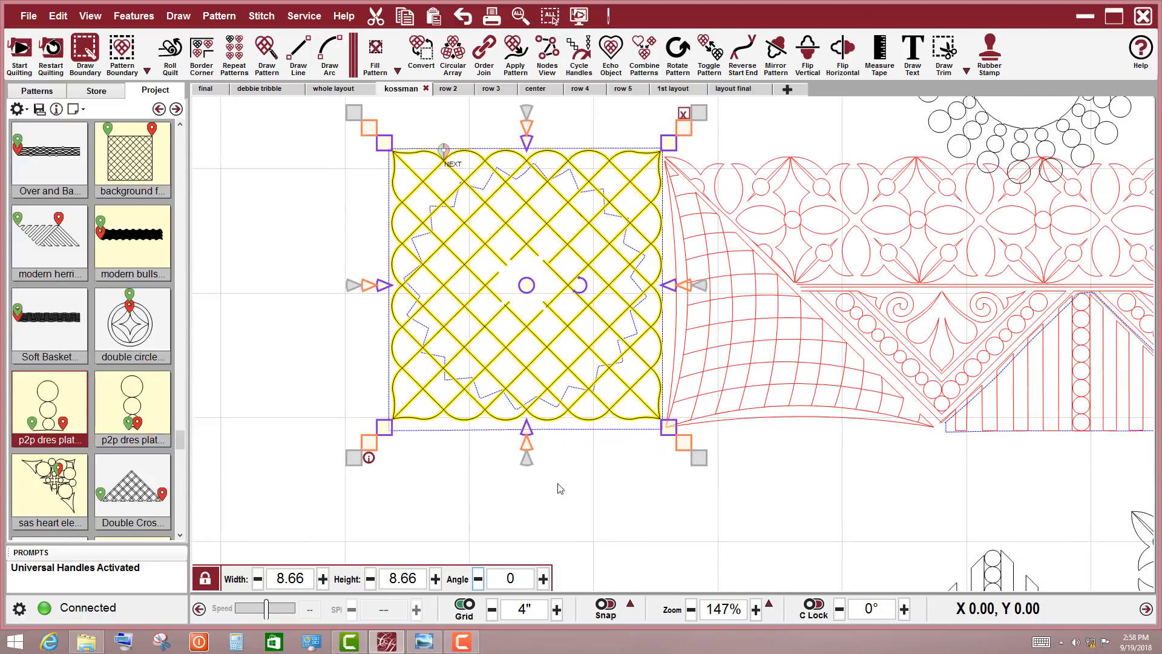
pyautogui.scroll(5, 524, 416)
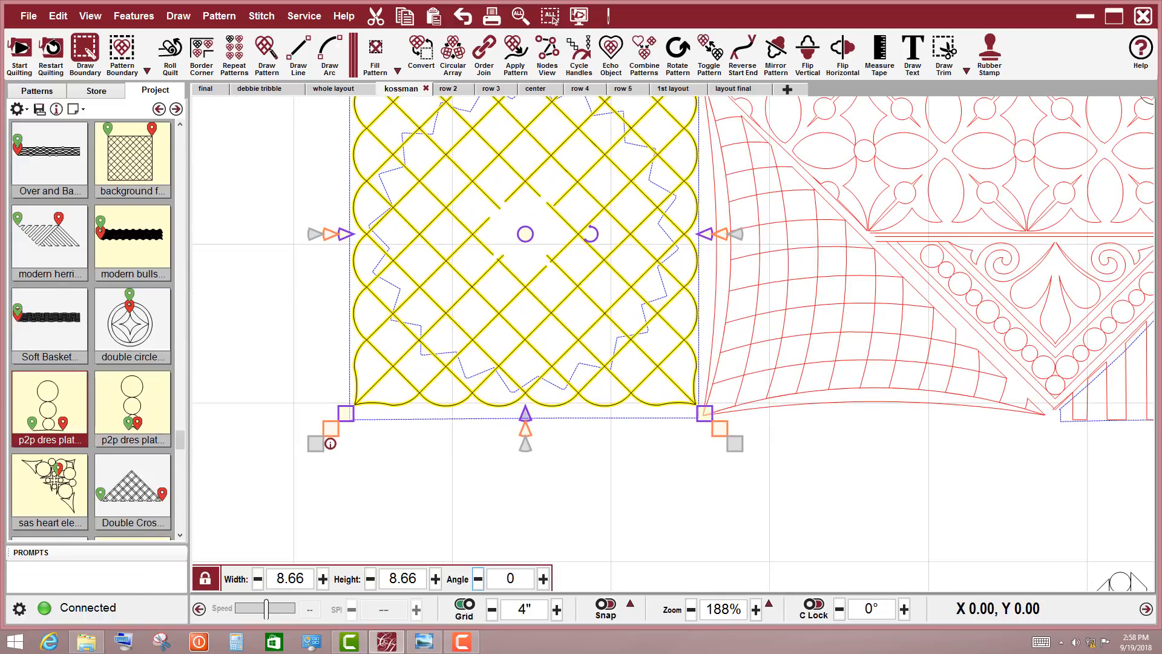
pyautogui.moveTo(525, 413); pyautogui.dragTo(526, 424)
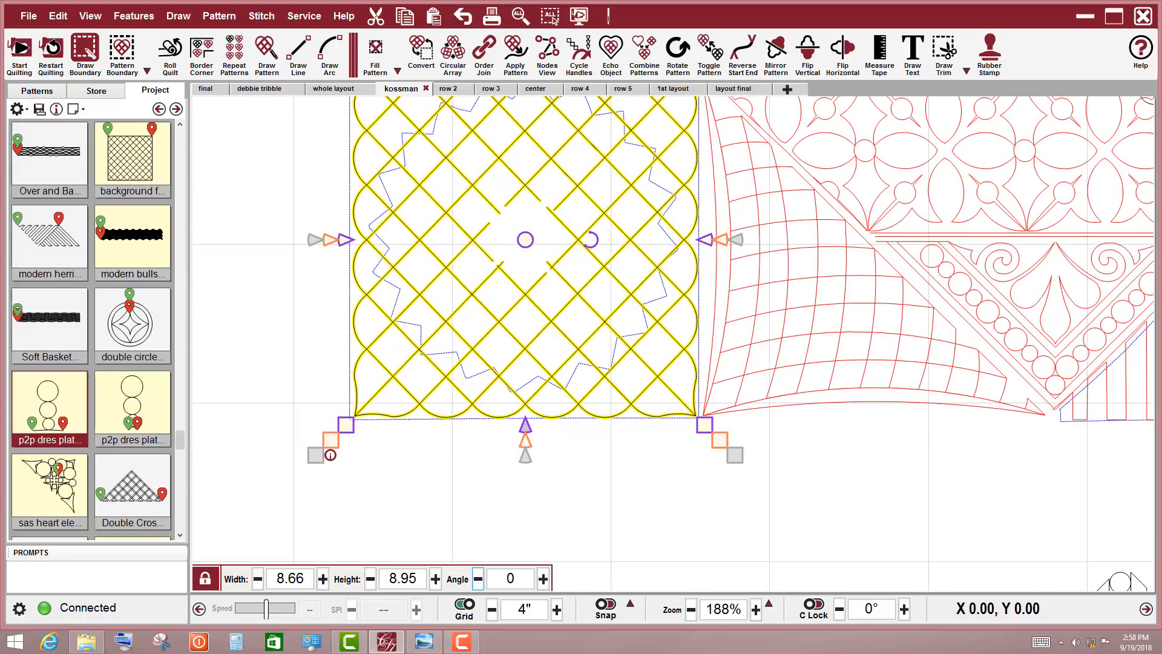
pyautogui.click(597, 494)
# Step: Enlarge the crosshatch to 9.61 wide by 9.92 high, extending its scalloped edges past the square boundary
pyautogui.scroll(-1, 574, 352)
pyautogui.scroll(-3, 574, 353)
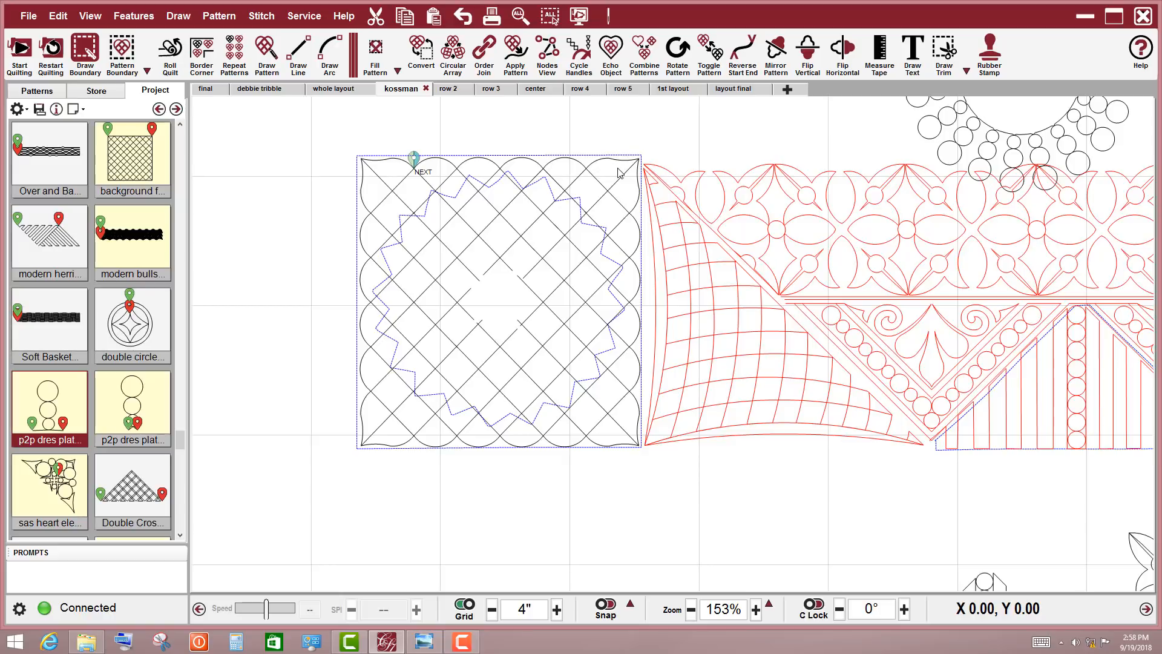
pyautogui.click(593, 198)
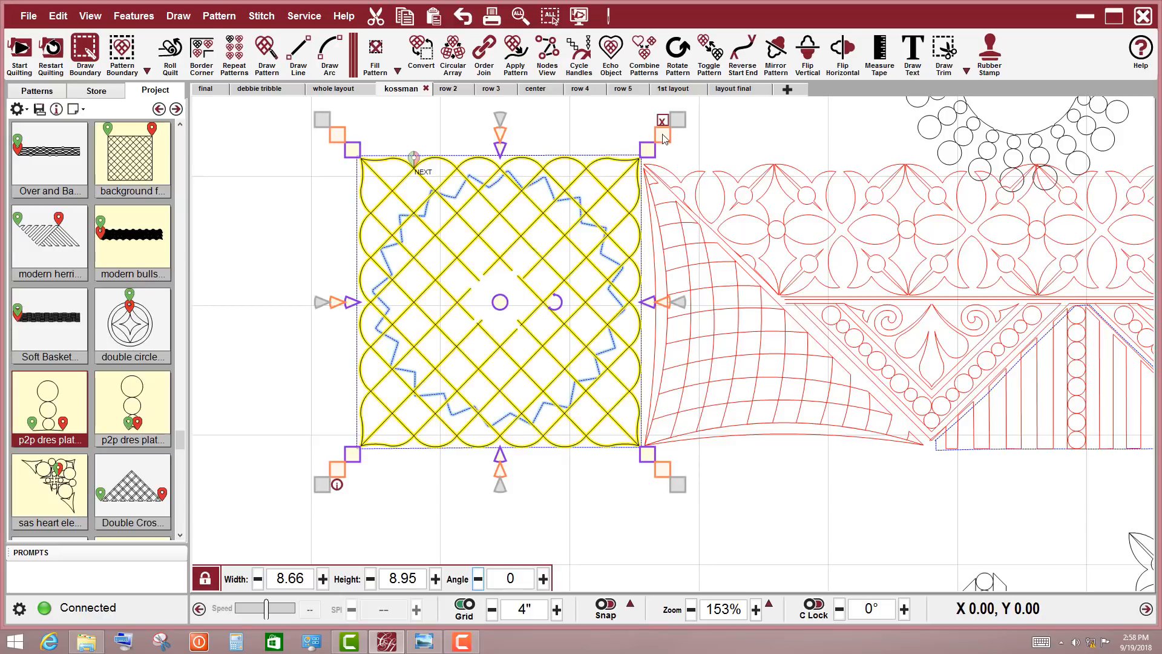
pyautogui.moveTo(662, 134); pyautogui.dragTo(678, 118)
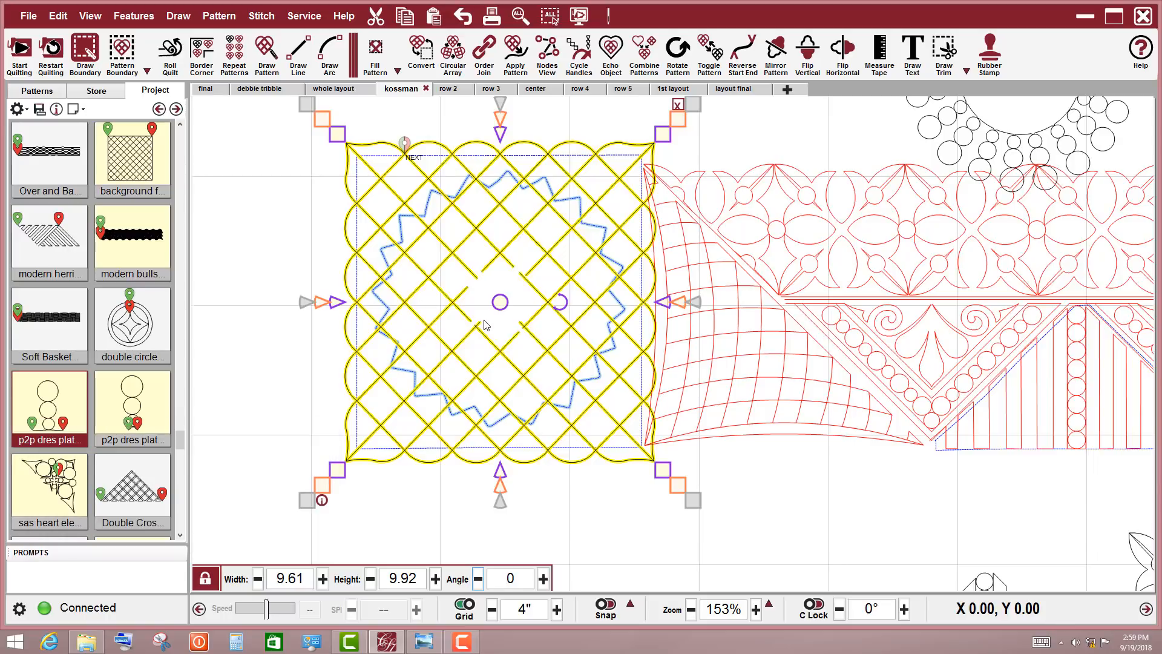
# Step: Examine where the crosshatch lines cross the points along the Dresden plate's outline
pyautogui.scroll(8, 548, 417)
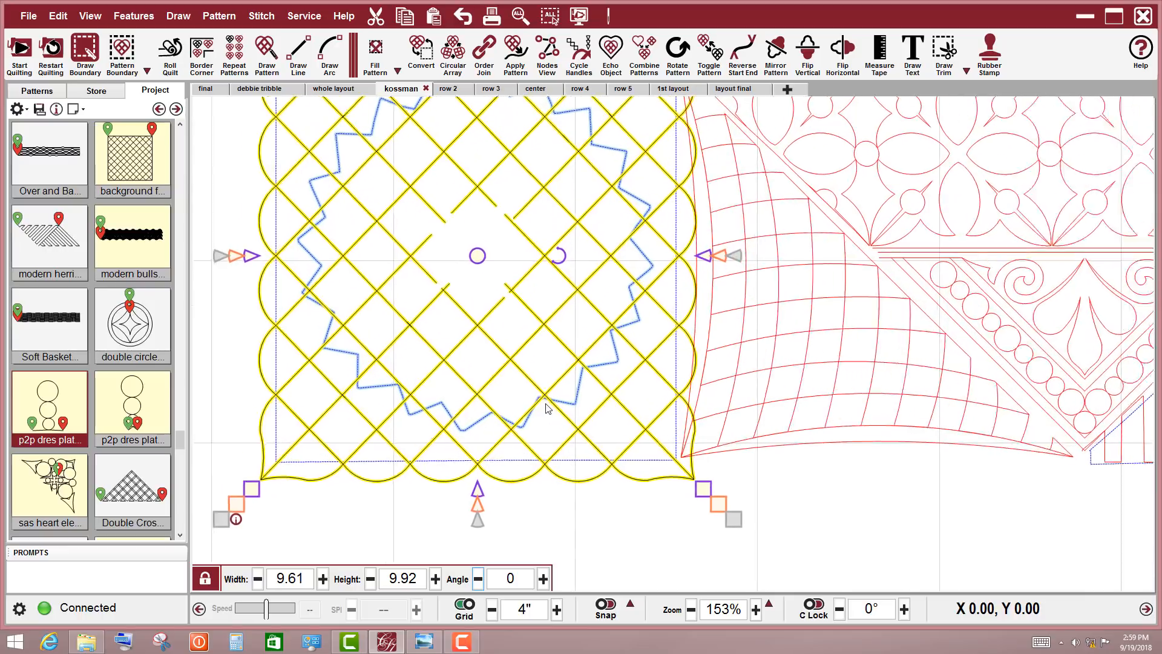
pyautogui.scroll(8, 540, 406)
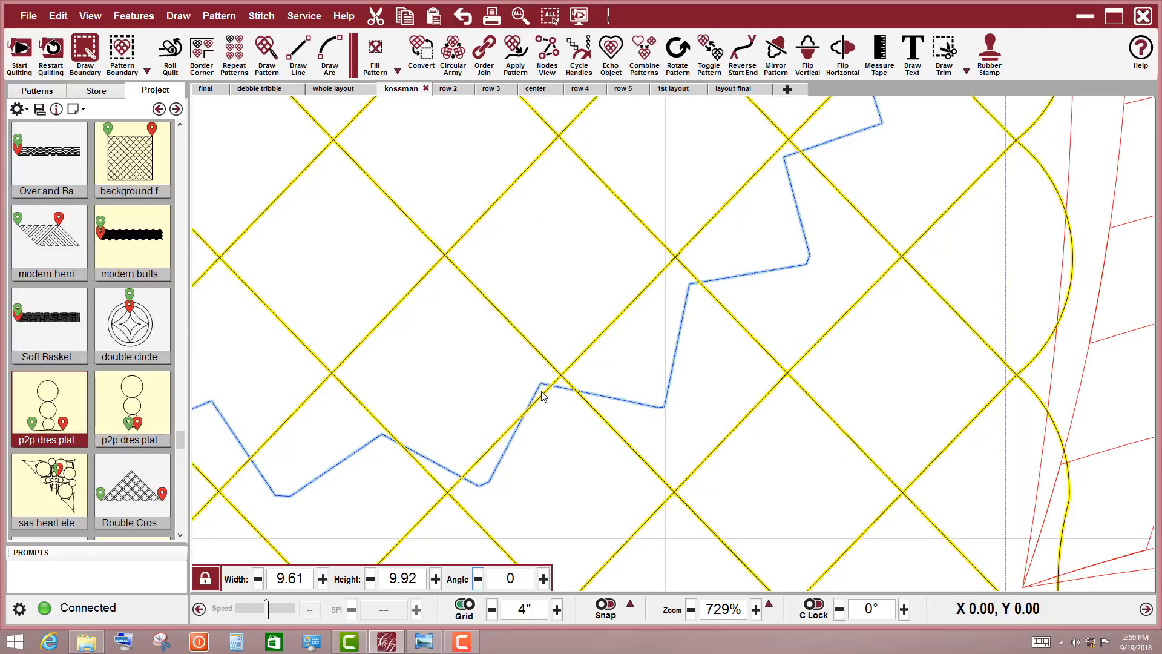
pyautogui.scroll(-2, 548, 400)
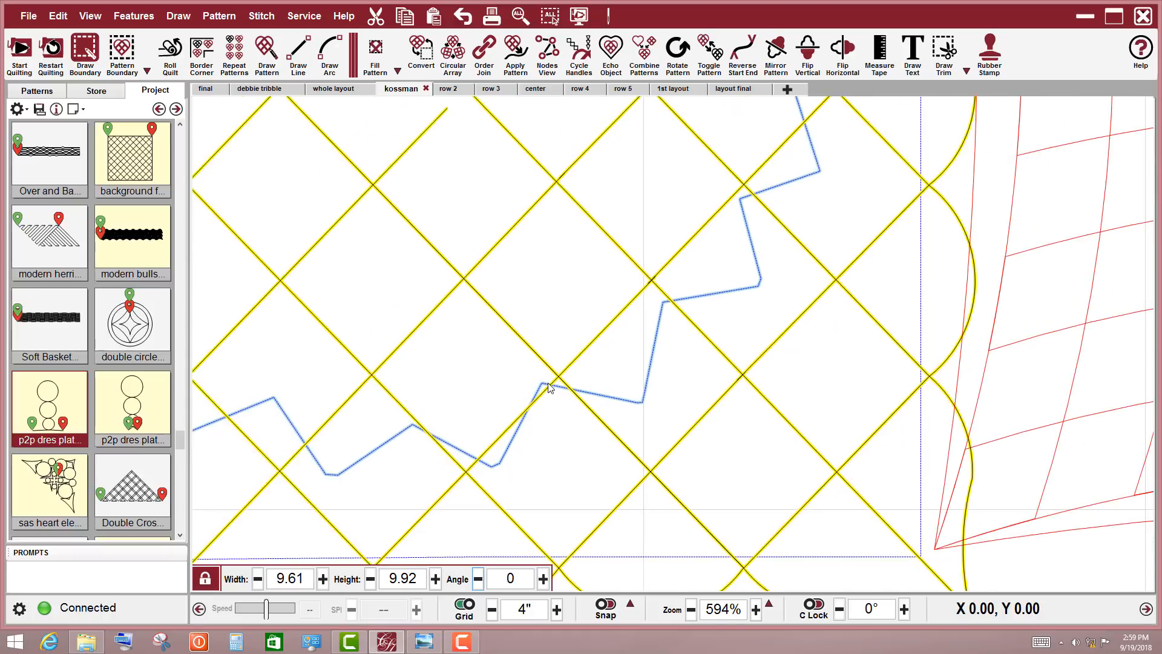
pyautogui.scroll(-7, 560, 408)
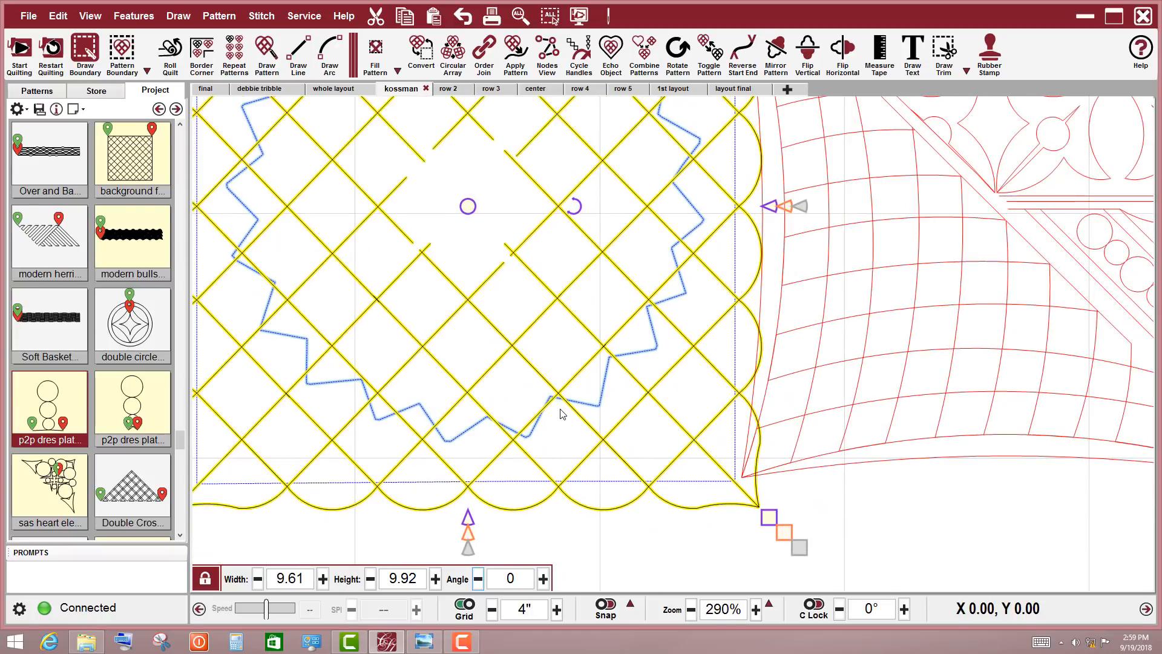
pyautogui.scroll(-1, 562, 414)
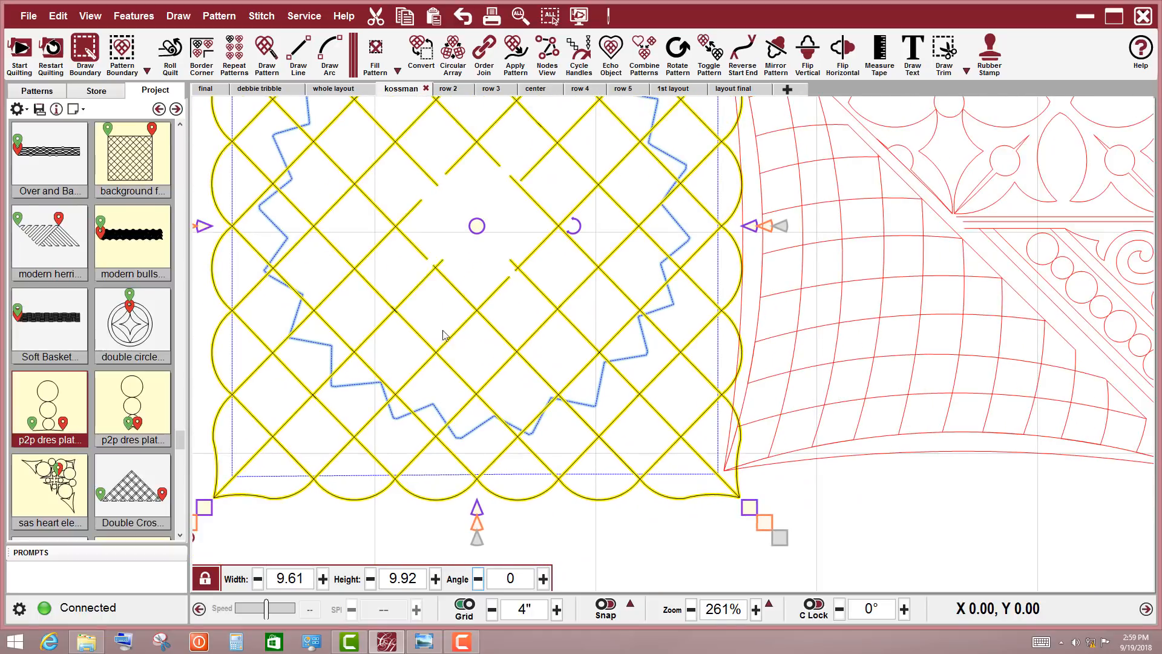
pyautogui.scroll(-1, 459, 338)
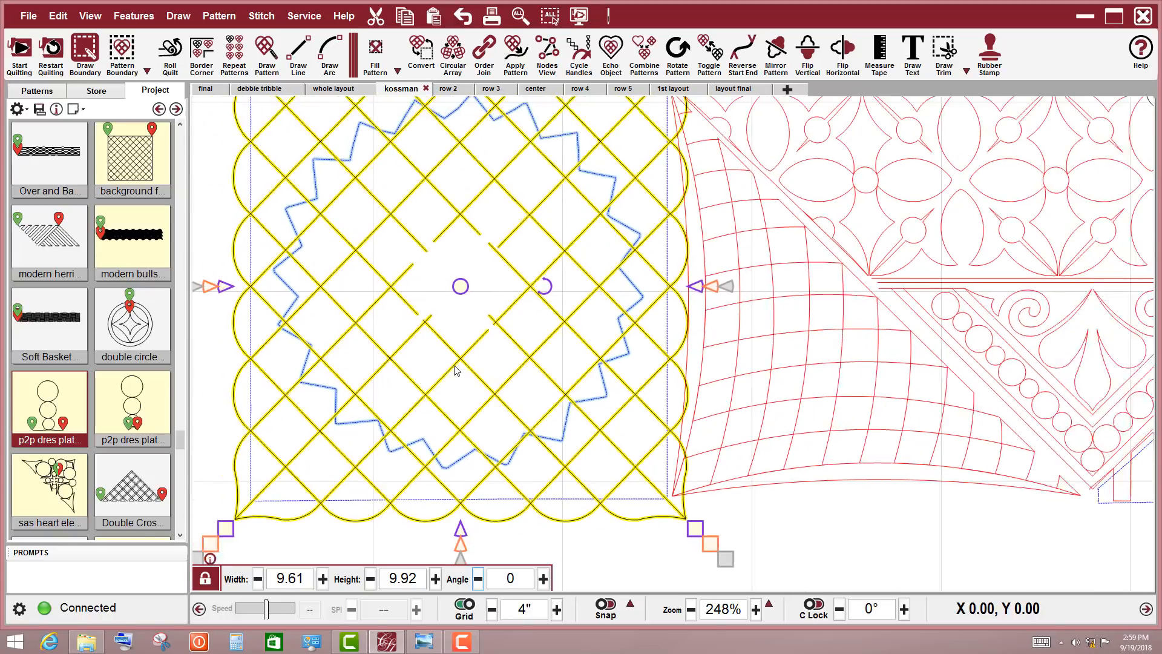
pyautogui.scroll(-1, 457, 370)
pyautogui.moveTo(393, 321); pyautogui.dragTo(392, 345)
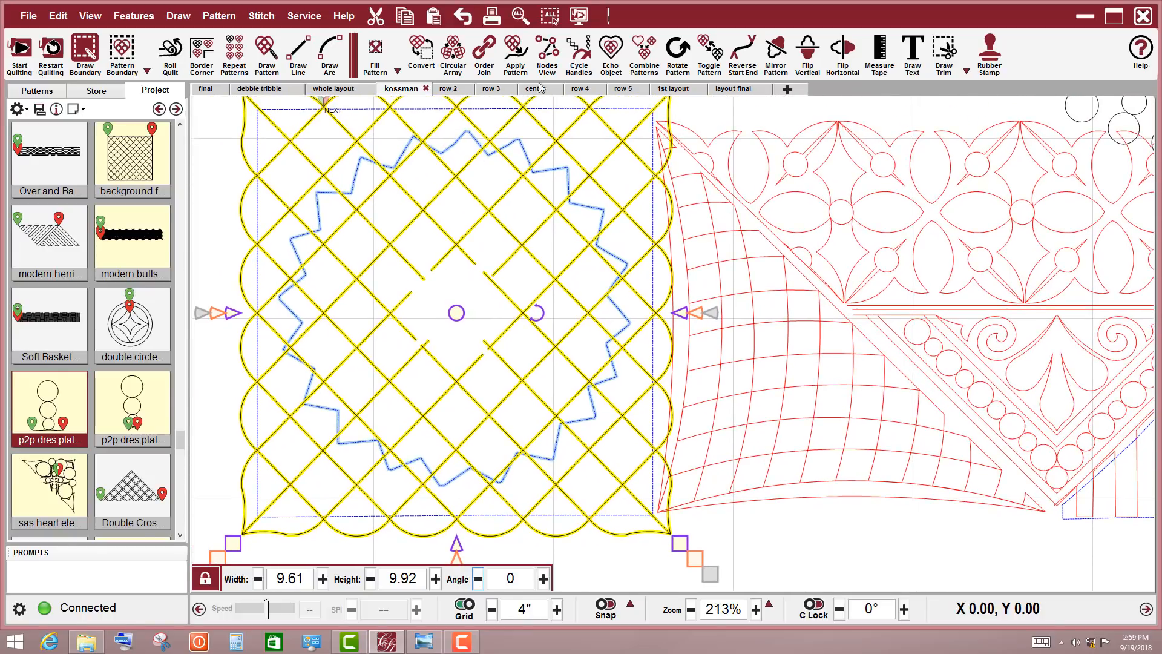
# Step: Show the crosshatch nodes, break the line grazing the plate's lower-left point and pull the cut end back to the plate's edge
pyautogui.click(547, 49)
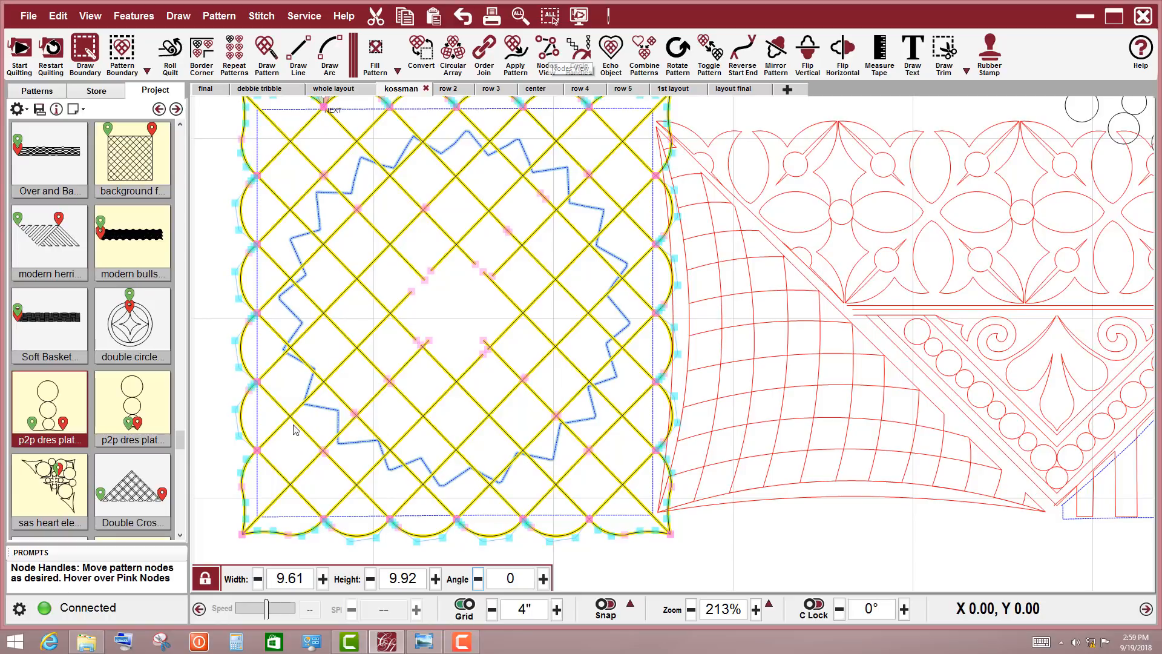
pyautogui.scroll(2, 323, 424)
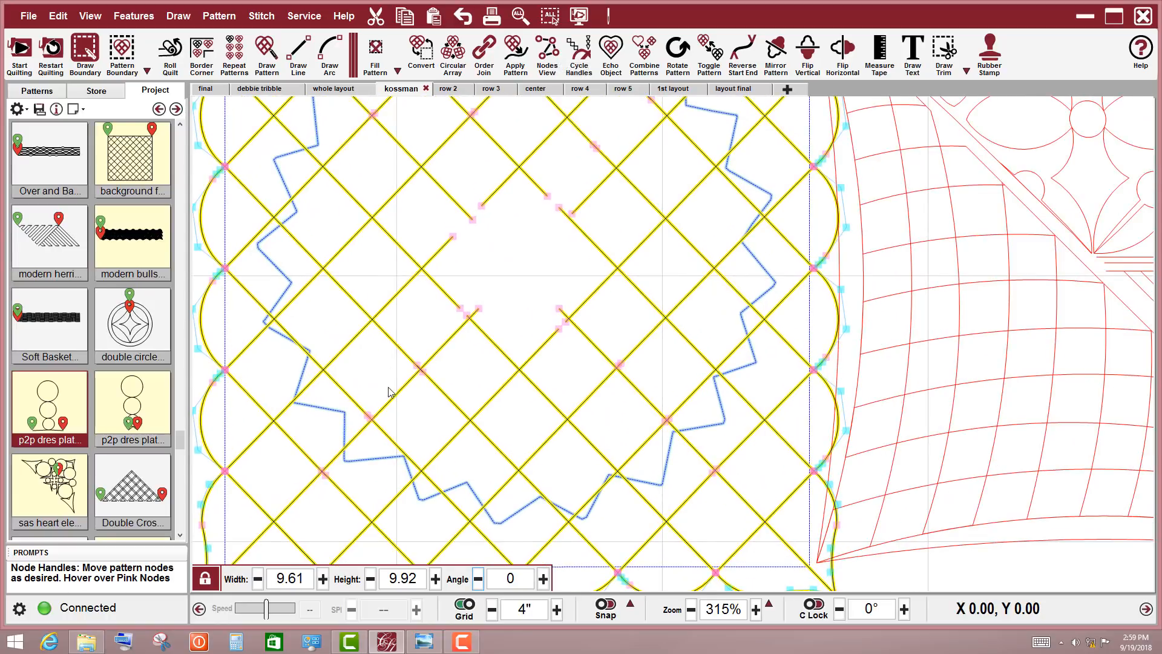
pyautogui.moveTo(388, 391); pyautogui.dragTo(436, 418)
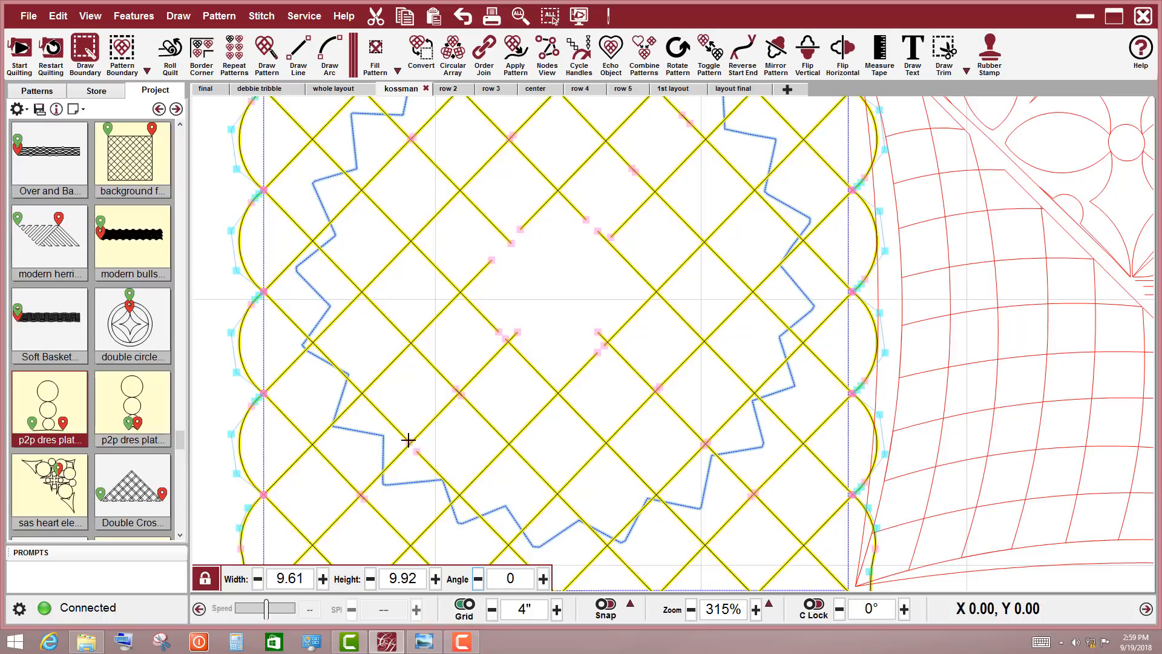
pyautogui.moveTo(408, 441); pyautogui.dragTo(341, 366)
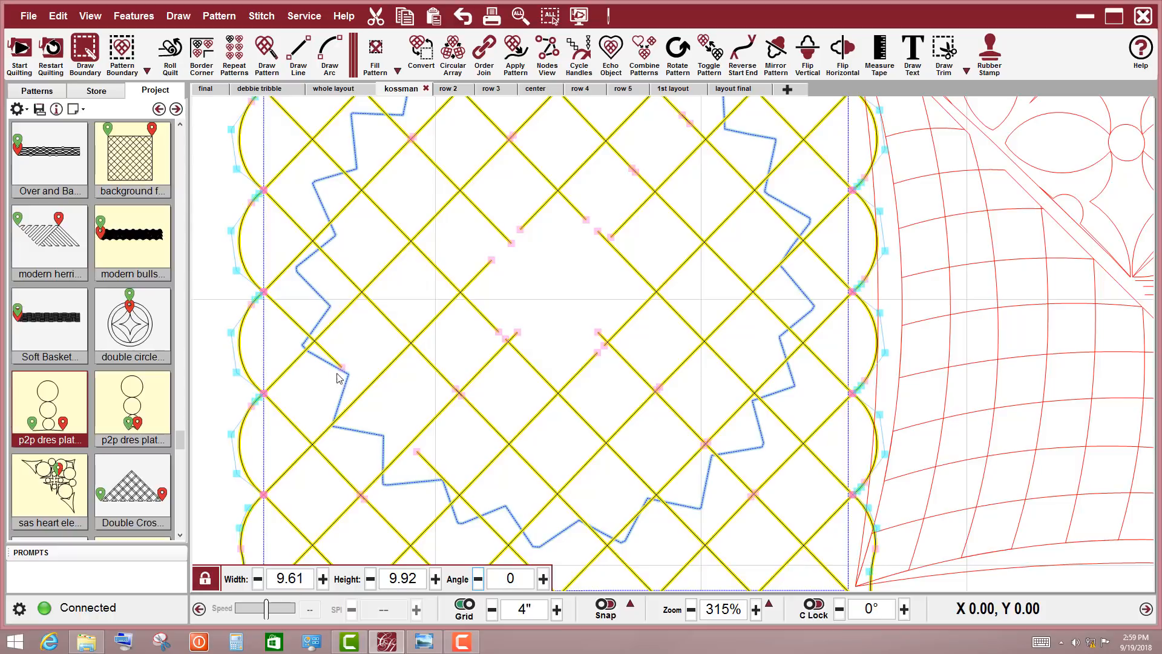
# Step: Break the crosshatch line that grazes the plate's lower-right point and move the cut end down to the plate's edge
pyautogui.scroll(-3, 483, 424)
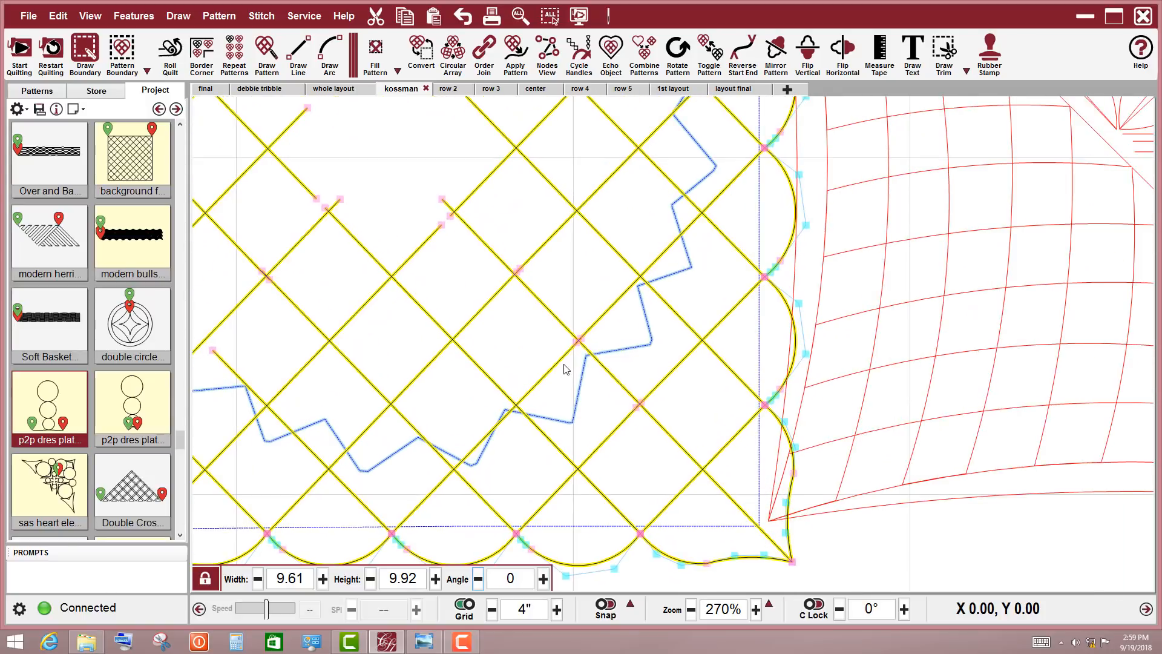
pyautogui.scroll(2, 566, 367)
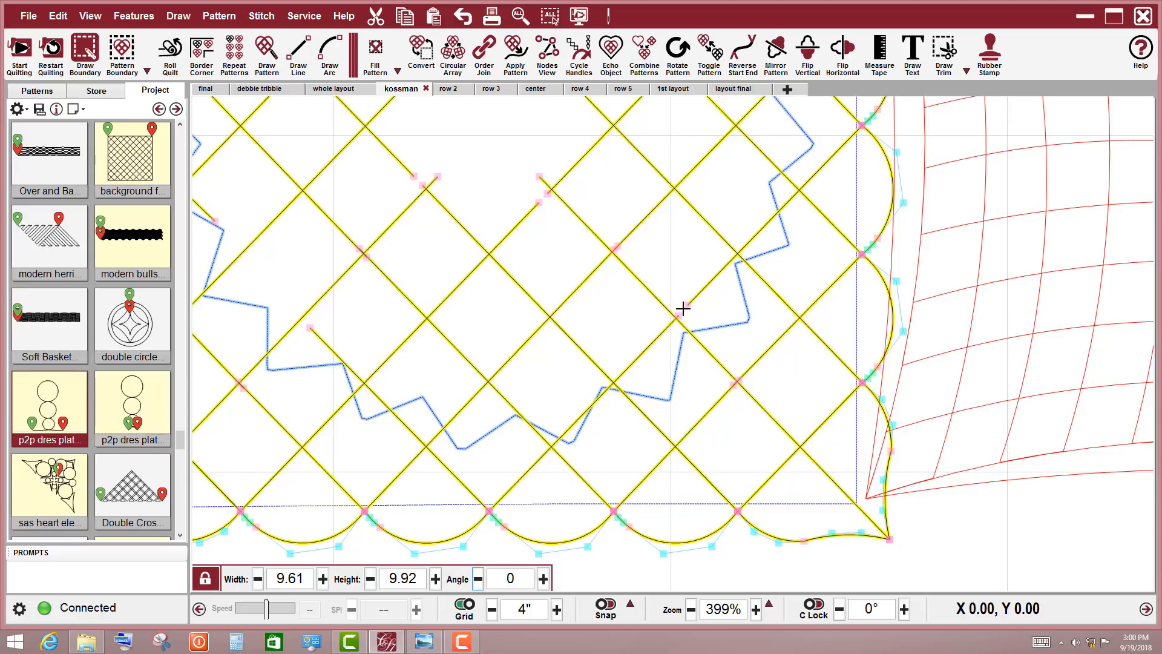
pyautogui.click(683, 308)
pyautogui.scroll(3, 581, 397)
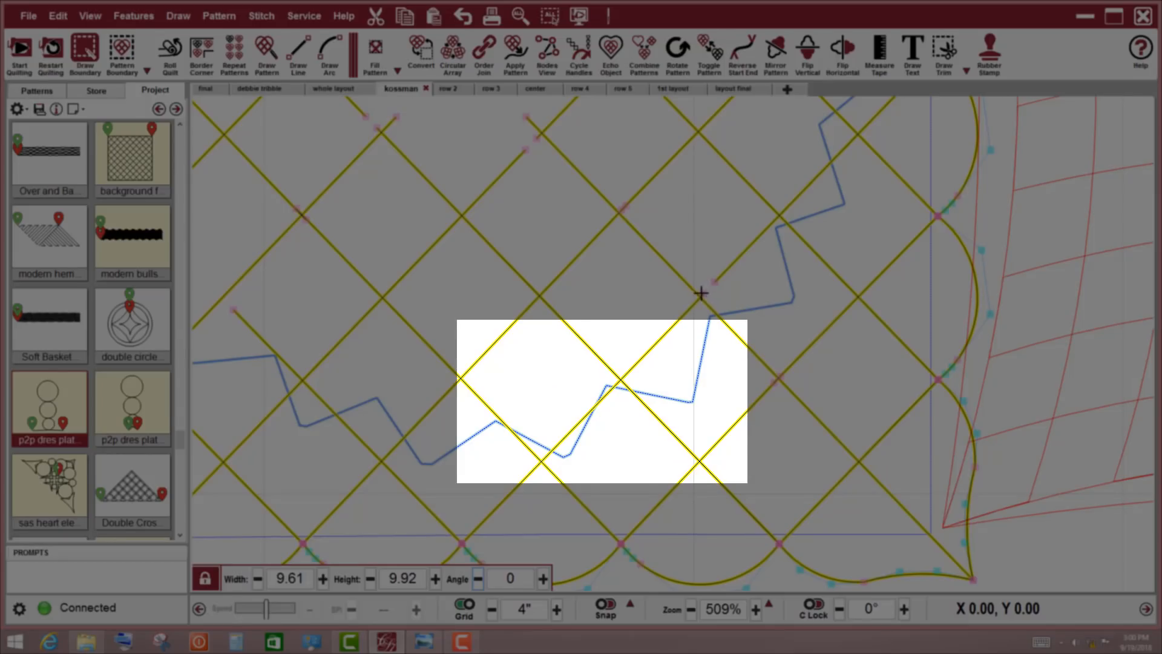
pyautogui.moveTo(700, 293); pyautogui.dragTo(594, 402)
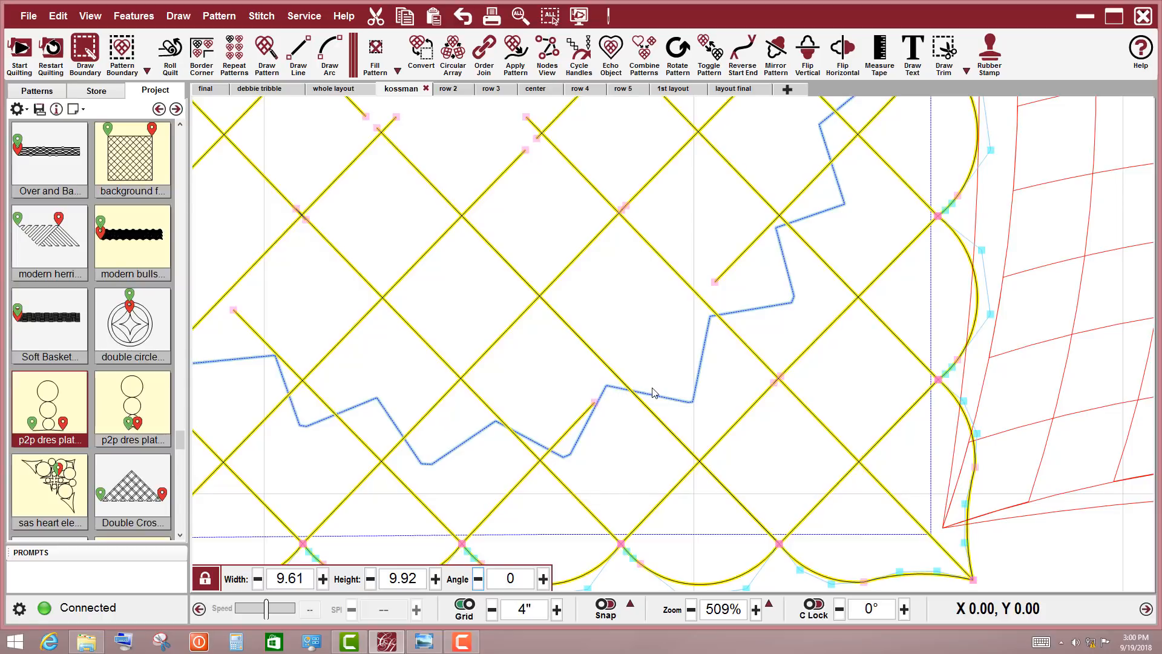
# Step: Check the remaining crosshatch crossings all around the plate's outline for other lines grazing its points
pyautogui.scroll(-5, 653, 392)
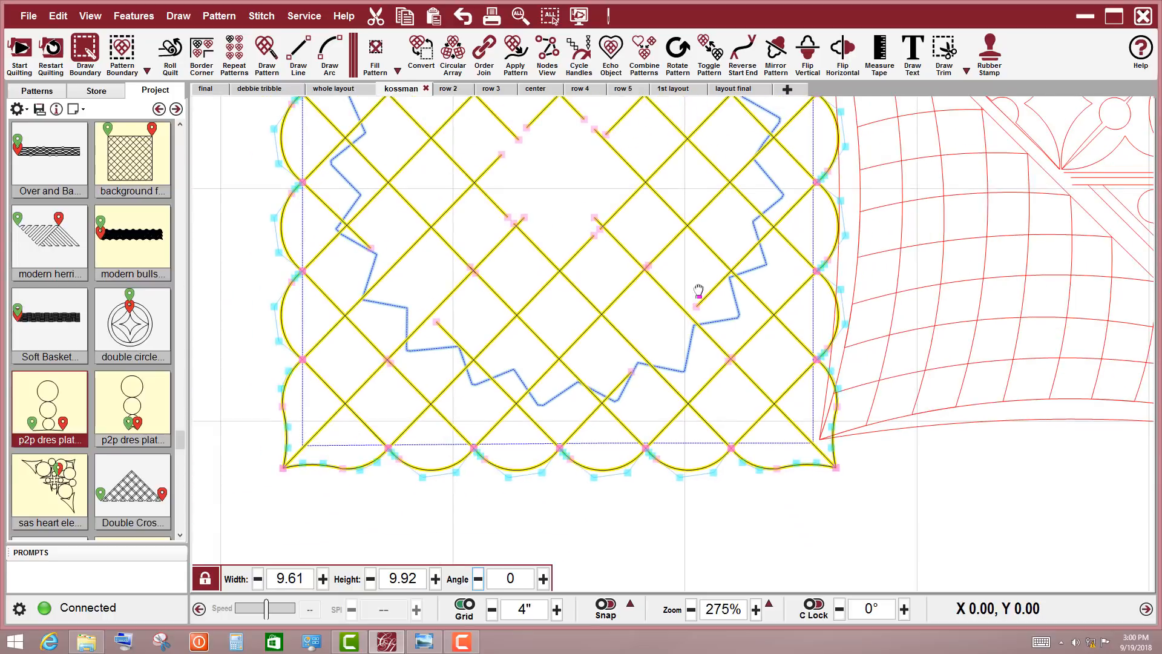
pyautogui.scroll(3, 699, 290)
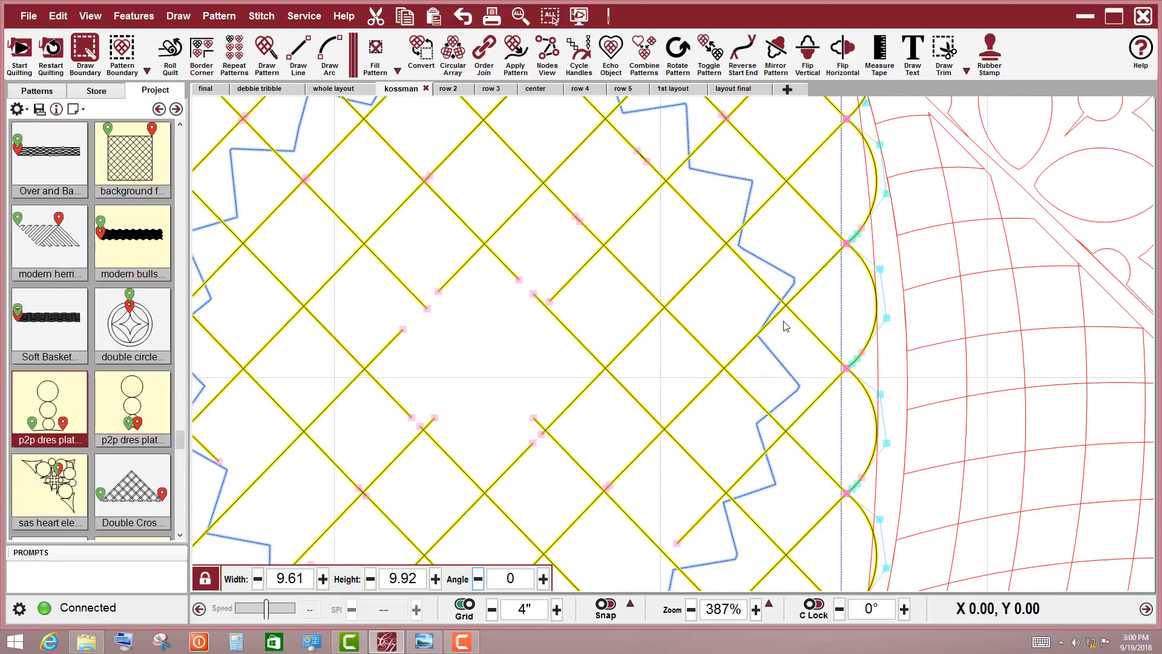
pyautogui.moveTo(731, 194); pyautogui.dragTo(820, 337)
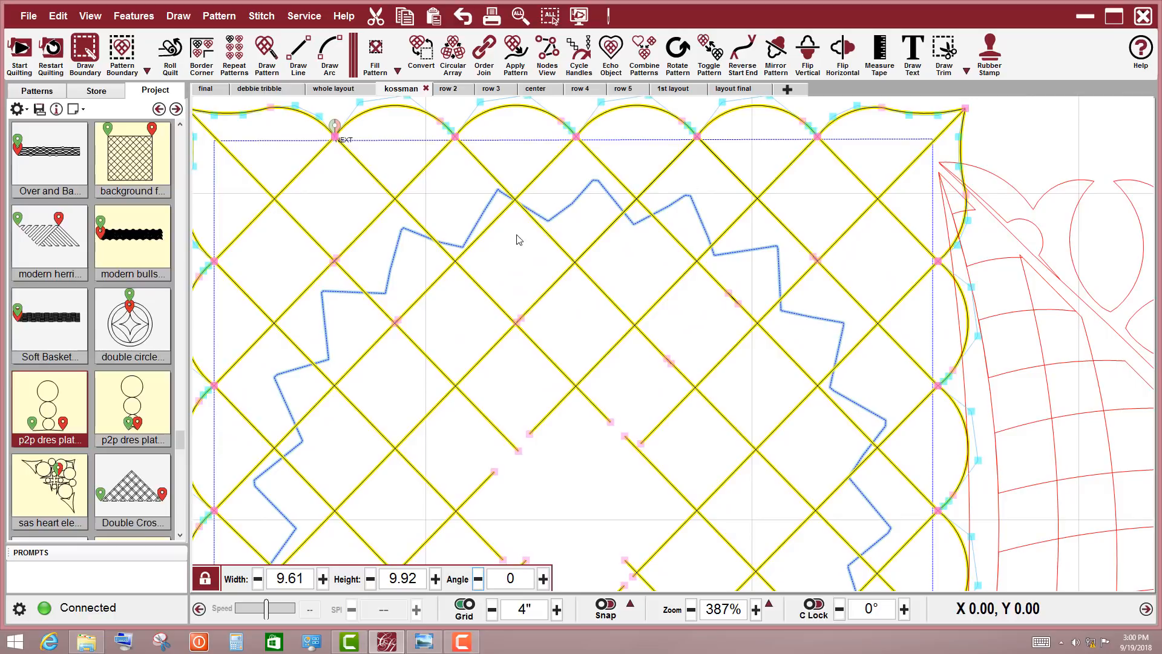
pyautogui.moveTo(477, 282); pyautogui.dragTo(563, 215)
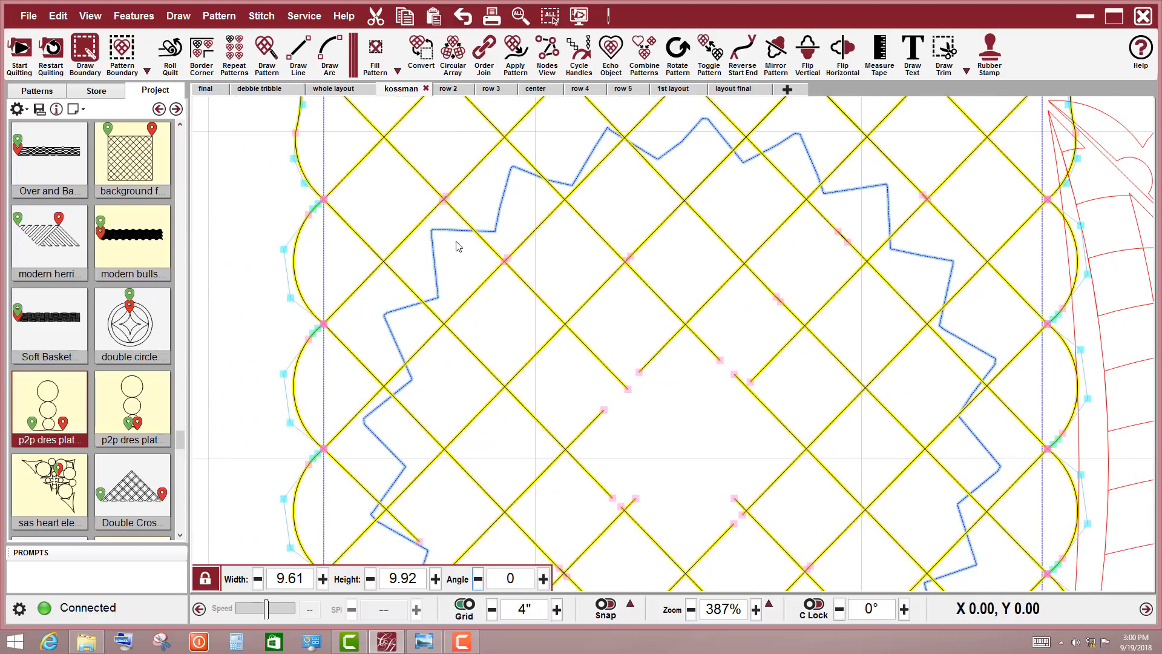
pyautogui.scroll(-3, 485, 457)
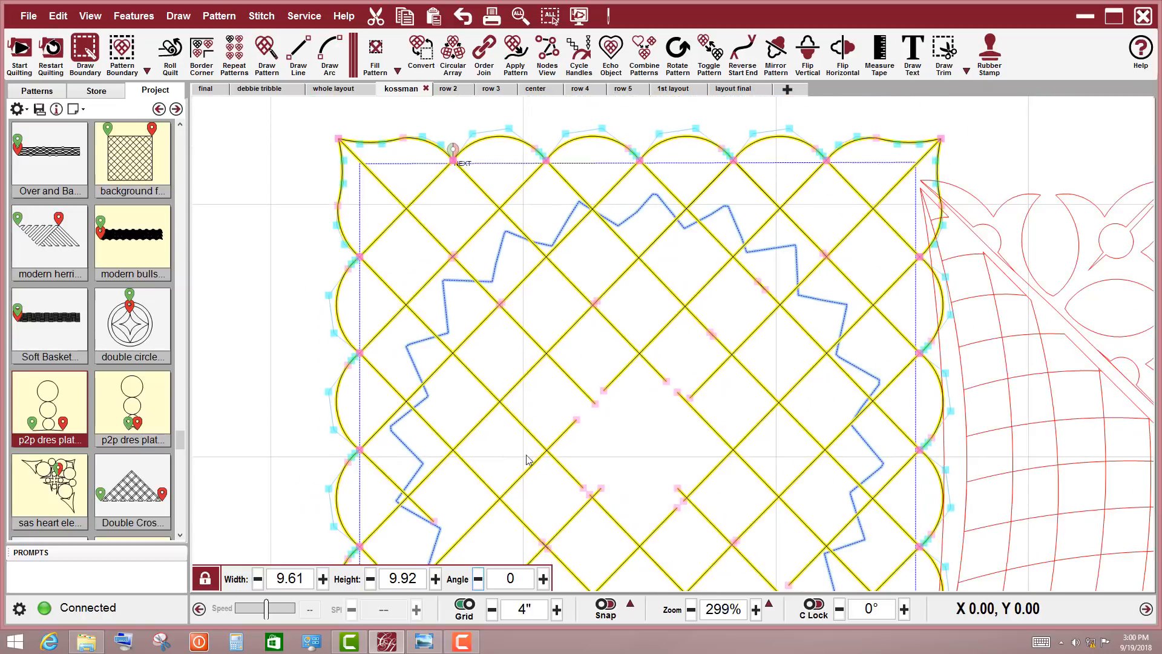
pyautogui.moveTo(521, 423); pyautogui.dragTo(399, 279)
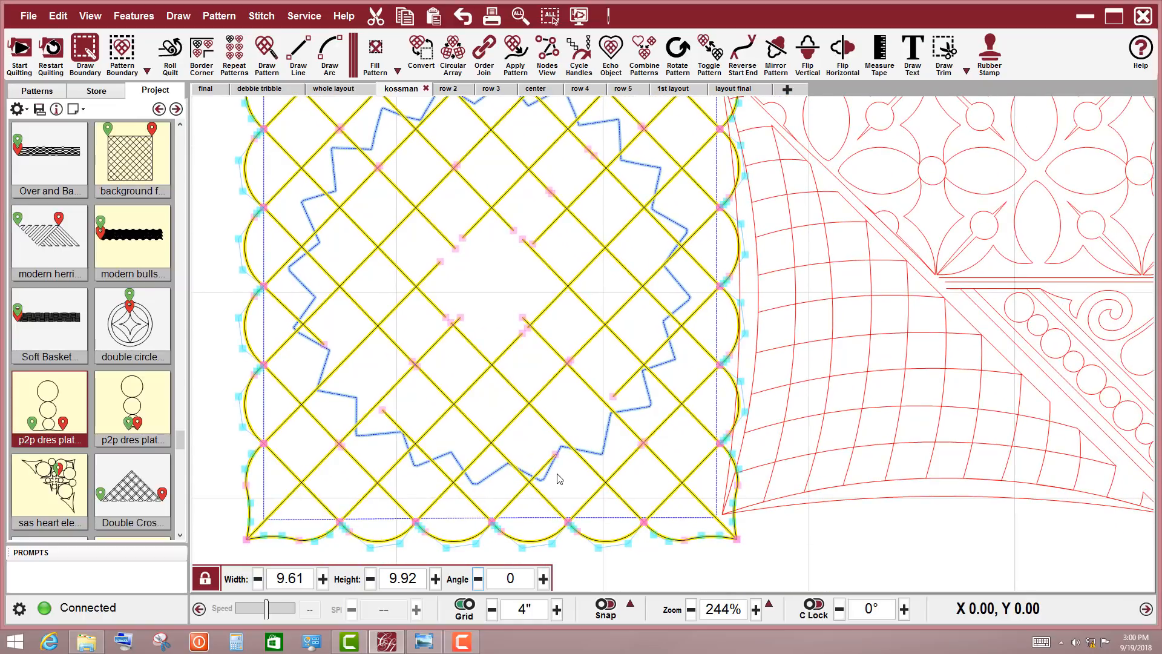
pyautogui.hotkey('ctrl', 's')
pyautogui.scroll(-1, 602, 397)
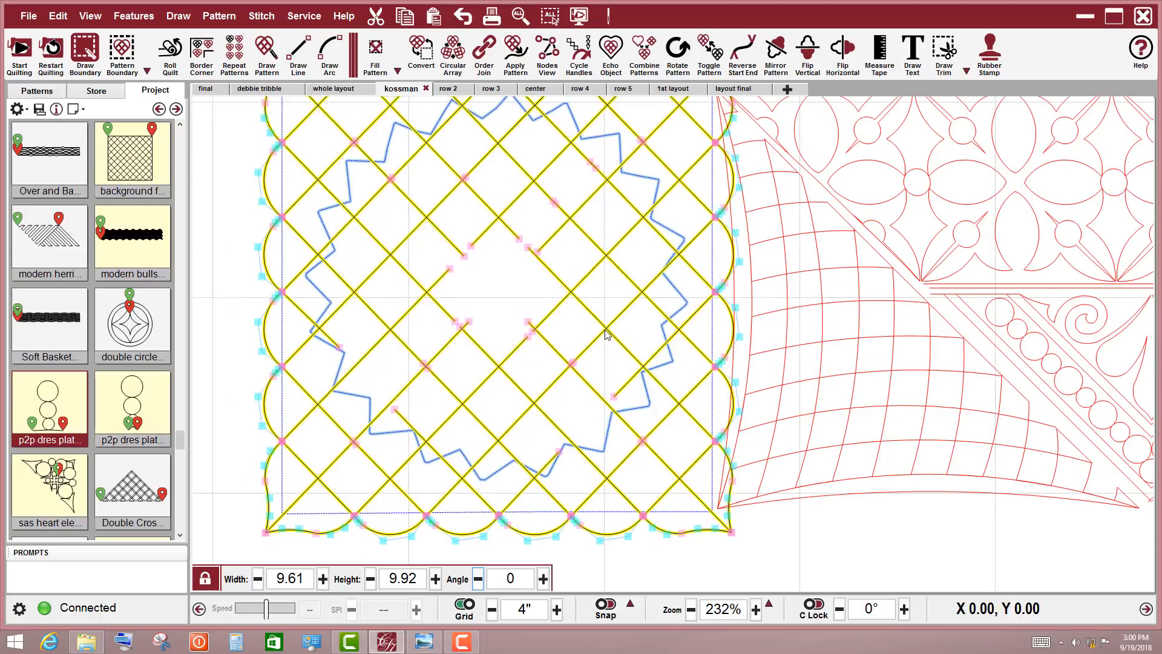
pyautogui.scroll(-2, 607, 335)
pyautogui.moveTo(579, 265); pyautogui.dragTo(545, 302)
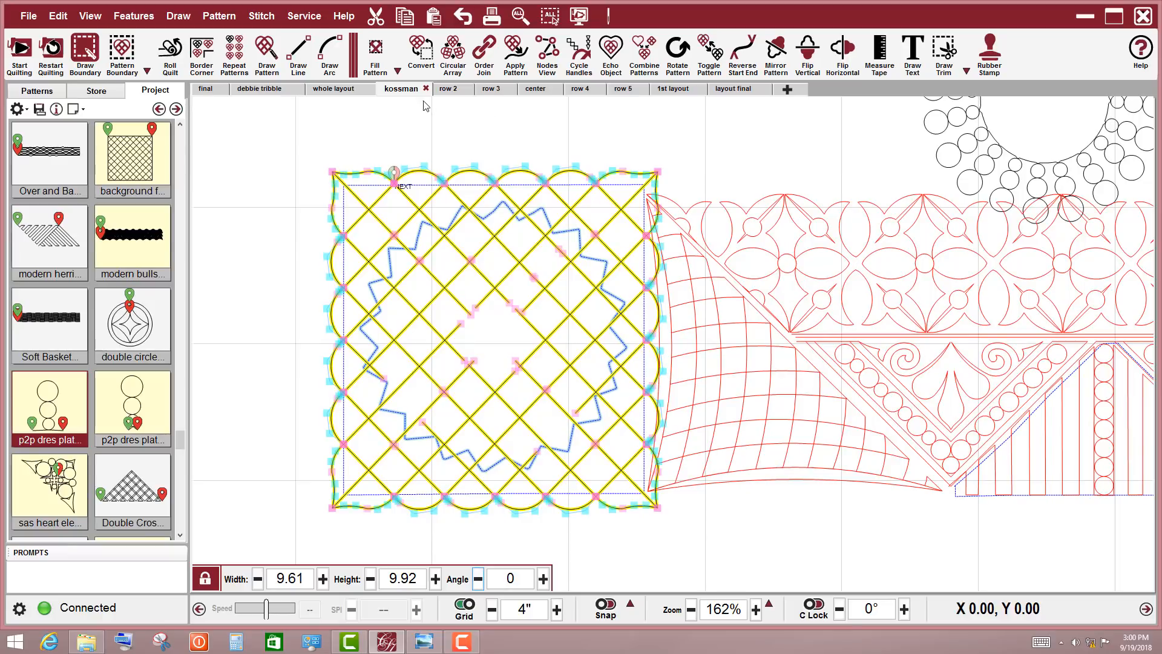
# Step: Run Fill Pattern to trim the crosshatch to the area between the square boundary and the plate, and inspect the upper edge
pyautogui.click(375, 51)
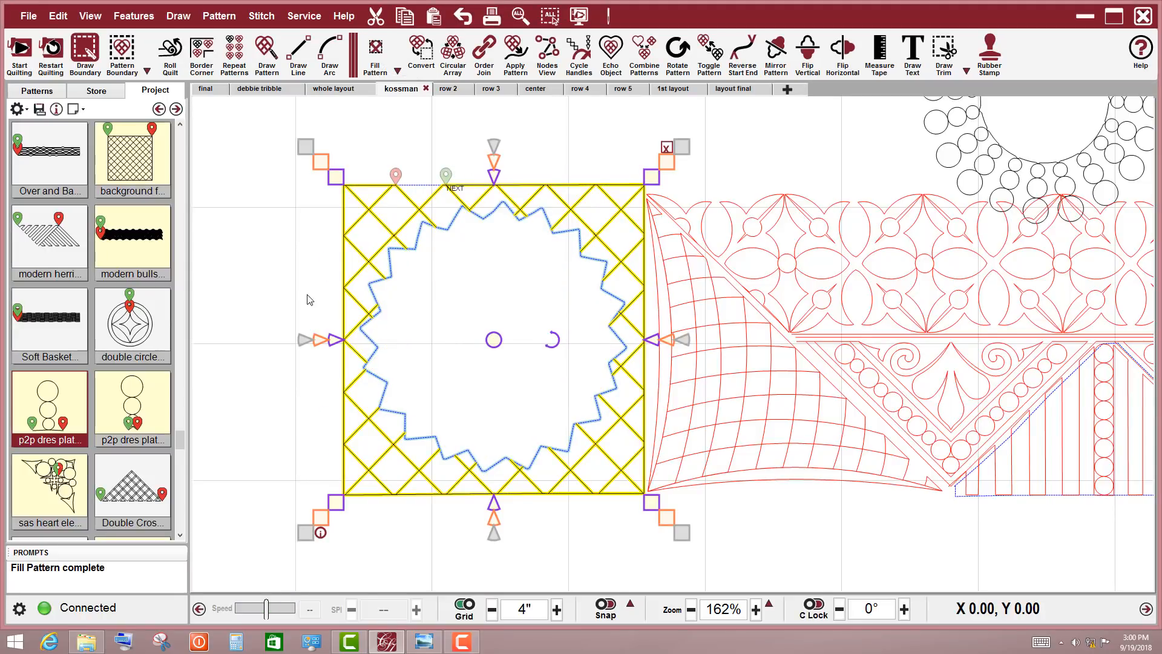
pyautogui.click(283, 272)
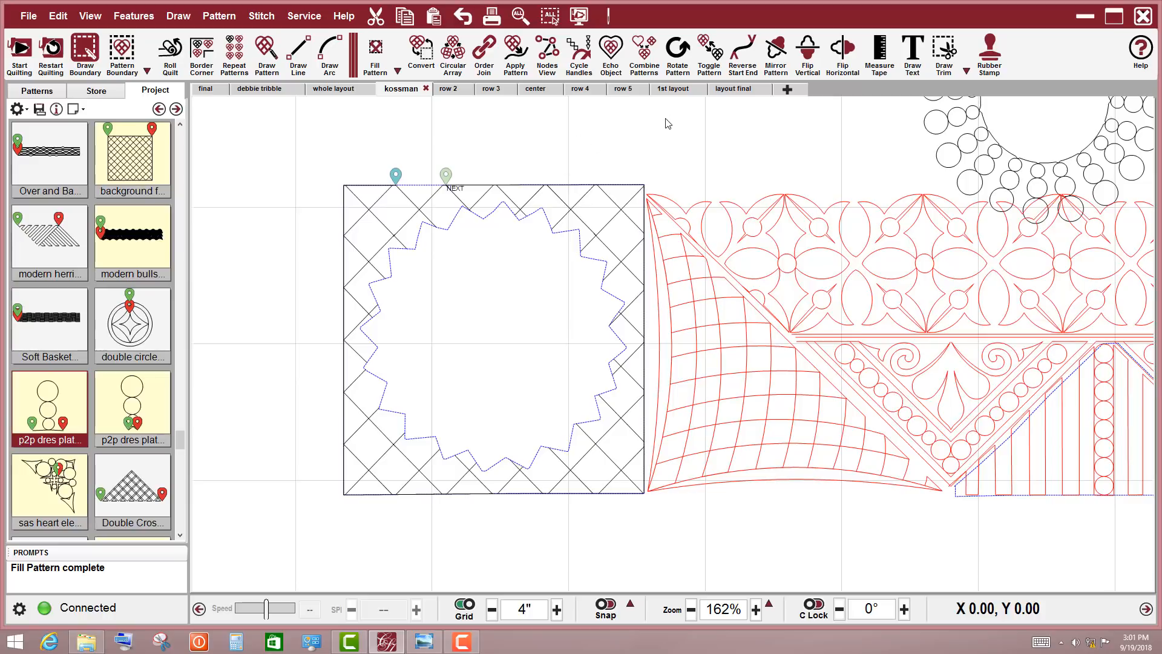
pyautogui.scroll(5, 415, 191)
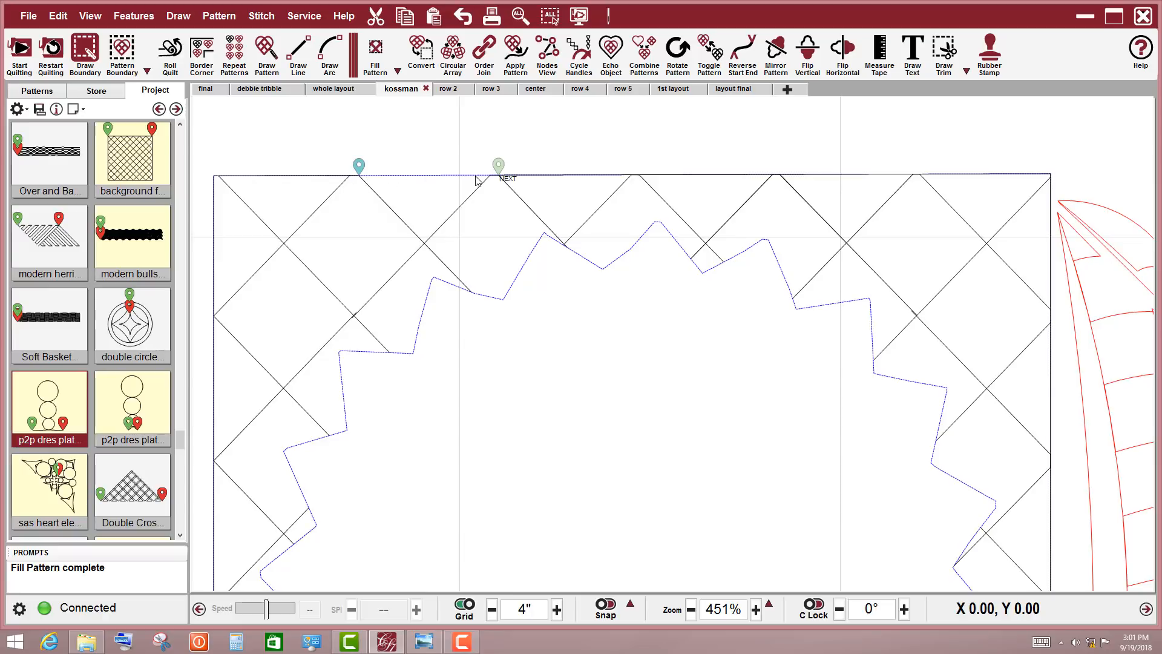
pyautogui.scroll(-4, 622, 273)
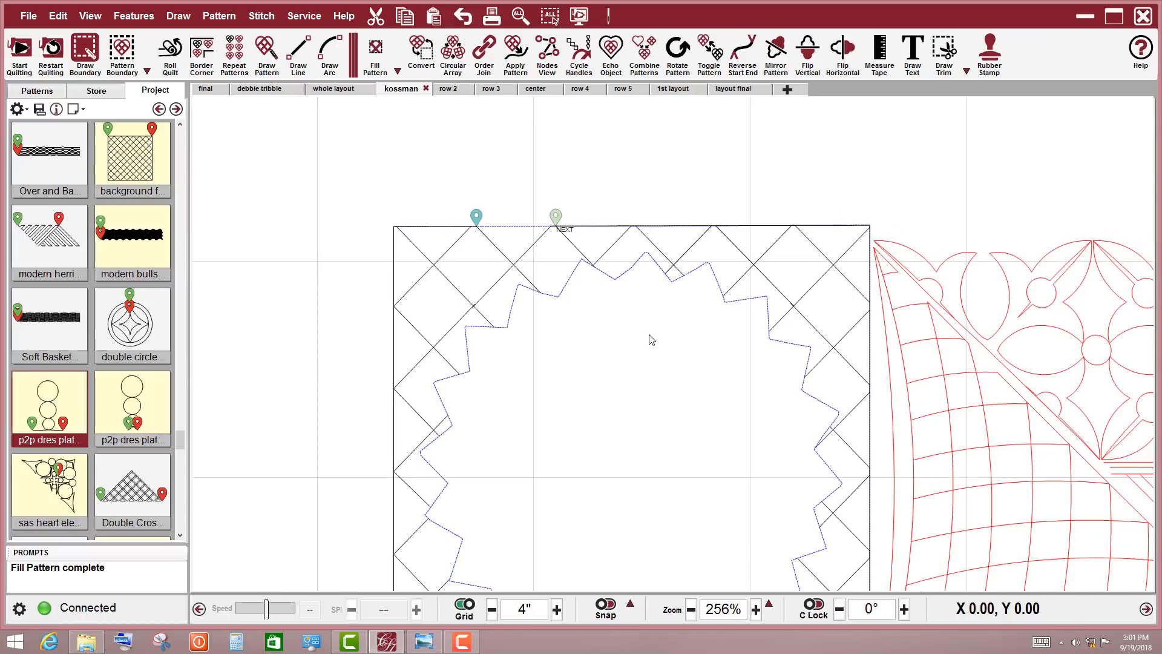
# Step: Move the ring of stacked circles onto the center of the Dresden plate inside the trimmed crosshatch square
pyautogui.scroll(-1, 668, 380)
pyautogui.moveTo(553, 337); pyautogui.dragTo(493, 278)
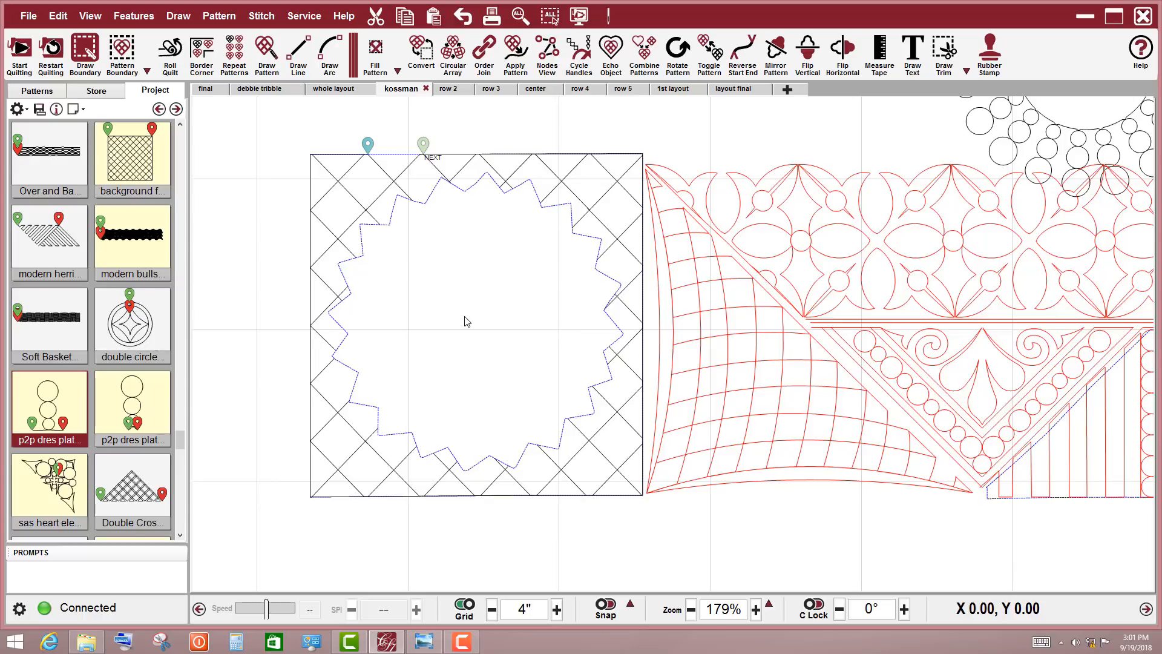
pyautogui.scroll(-5, 467, 321)
pyautogui.click(808, 164)
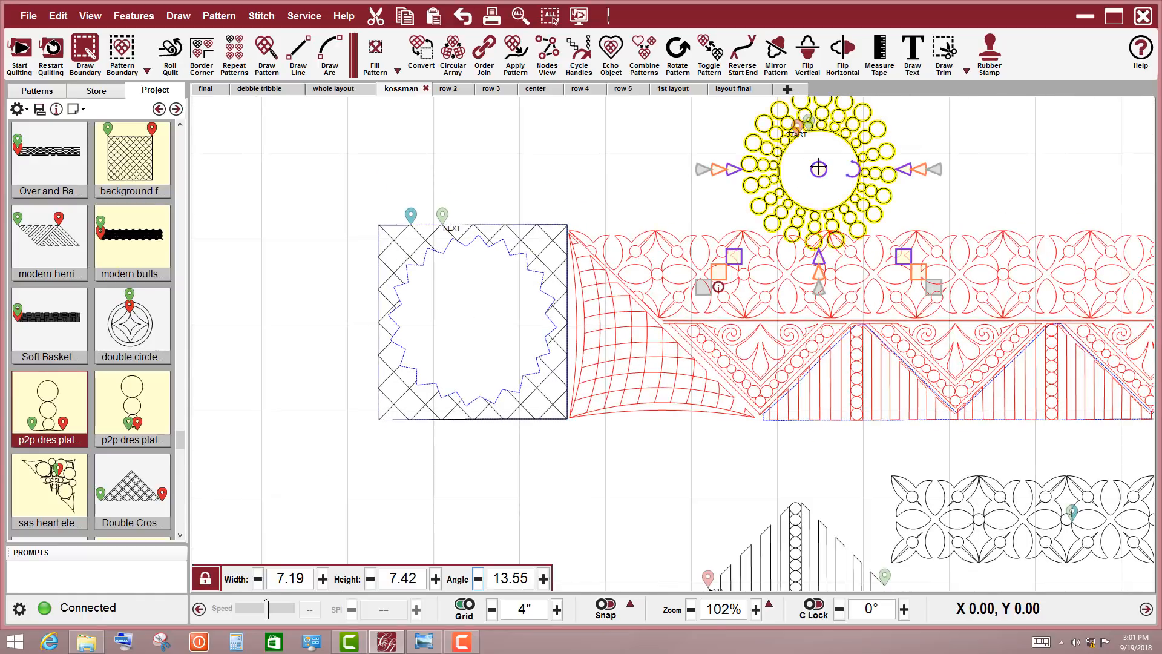
pyautogui.moveTo(818, 168); pyautogui.dragTo(473, 322)
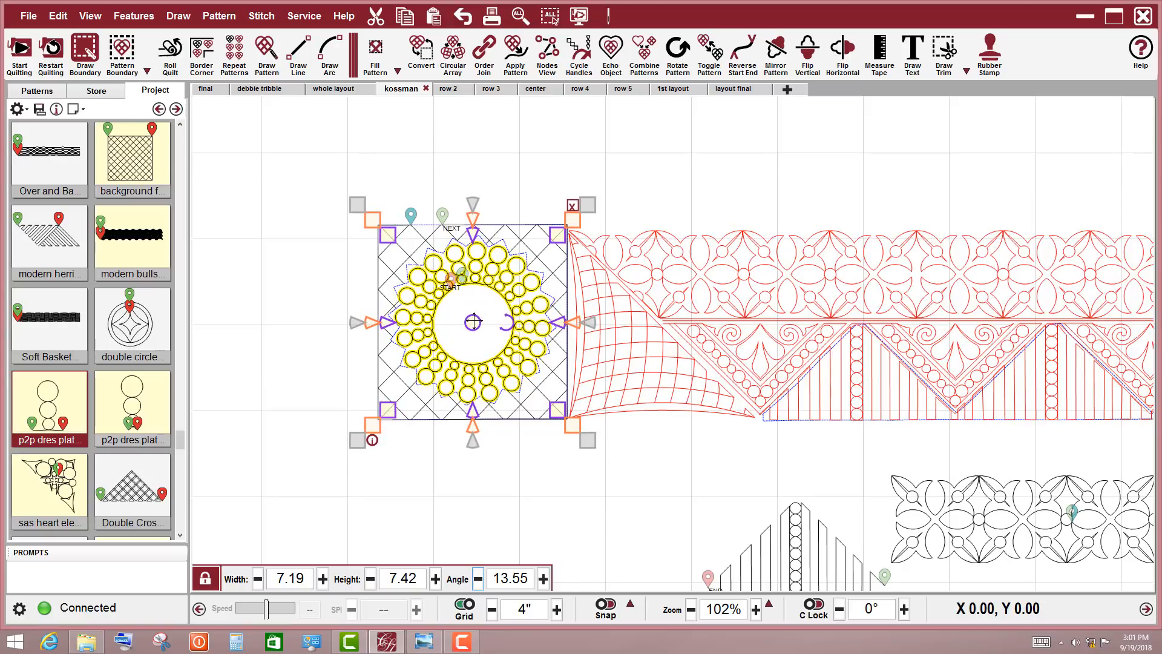
pyautogui.click(289, 265)
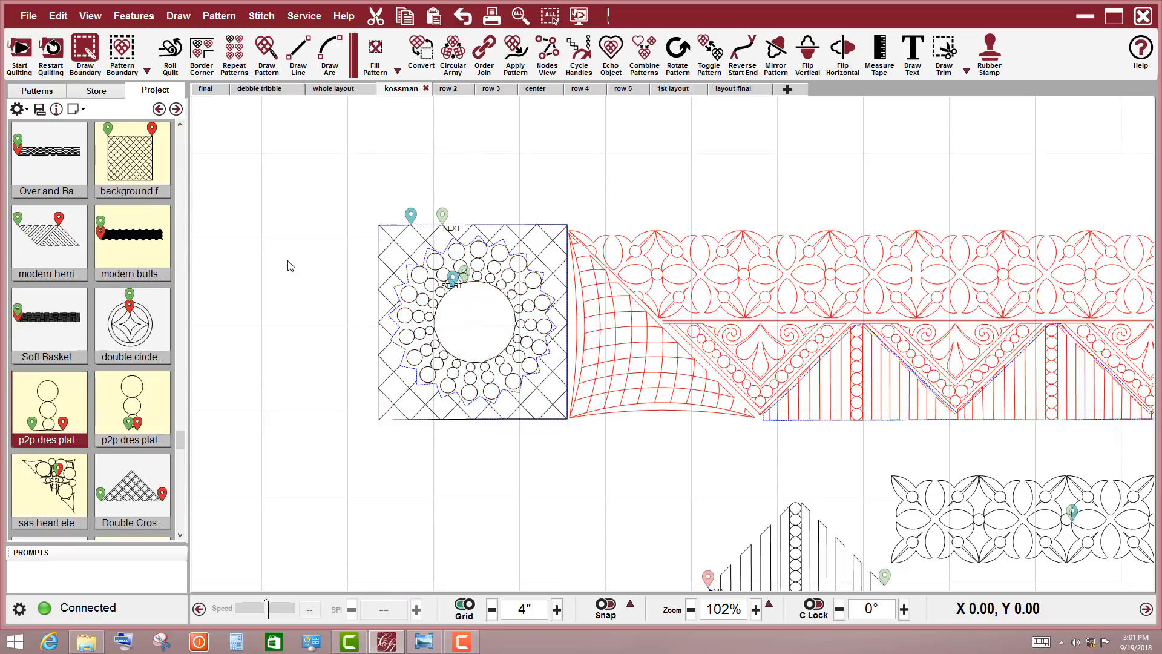
# Step: Examine the center circle quilting in the kossman reference photo in Windows Photo Viewer, and return to the quilt design
pyautogui.scroll(3, 472, 329)
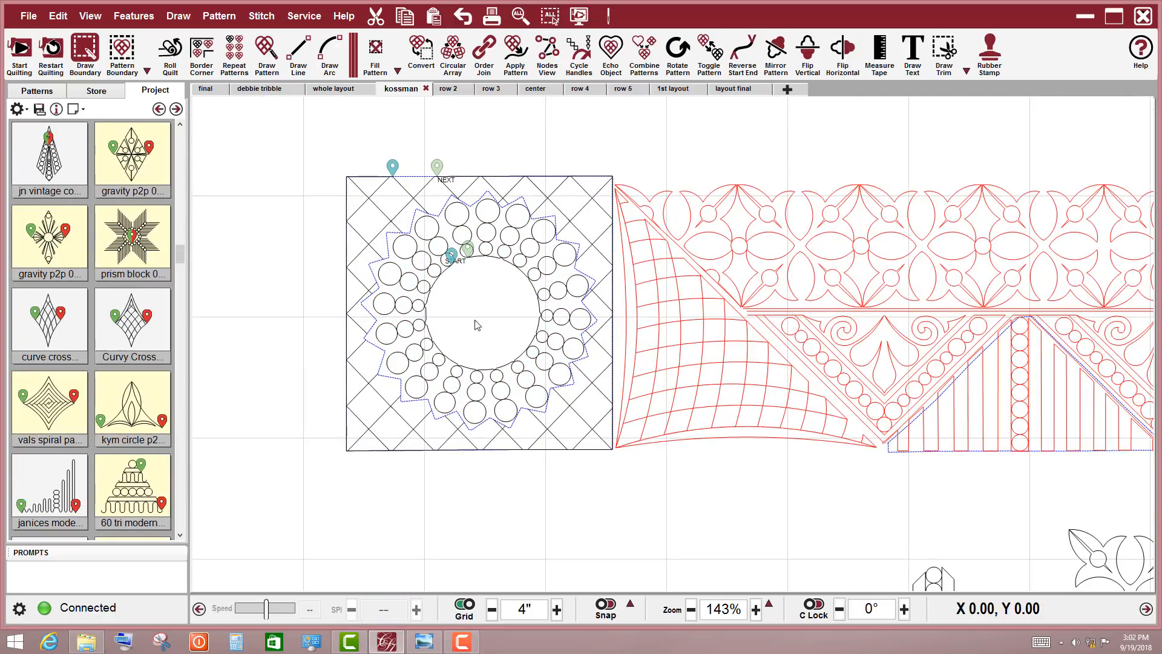
pyautogui.click(418, 645)
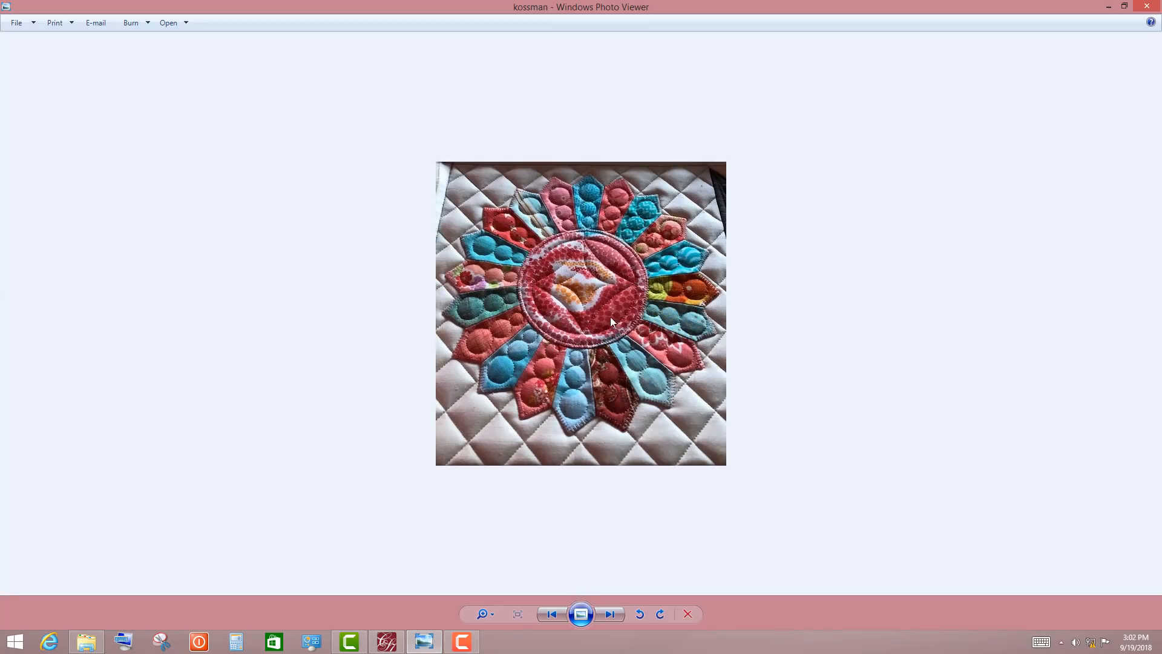
pyautogui.click(1108, 6)
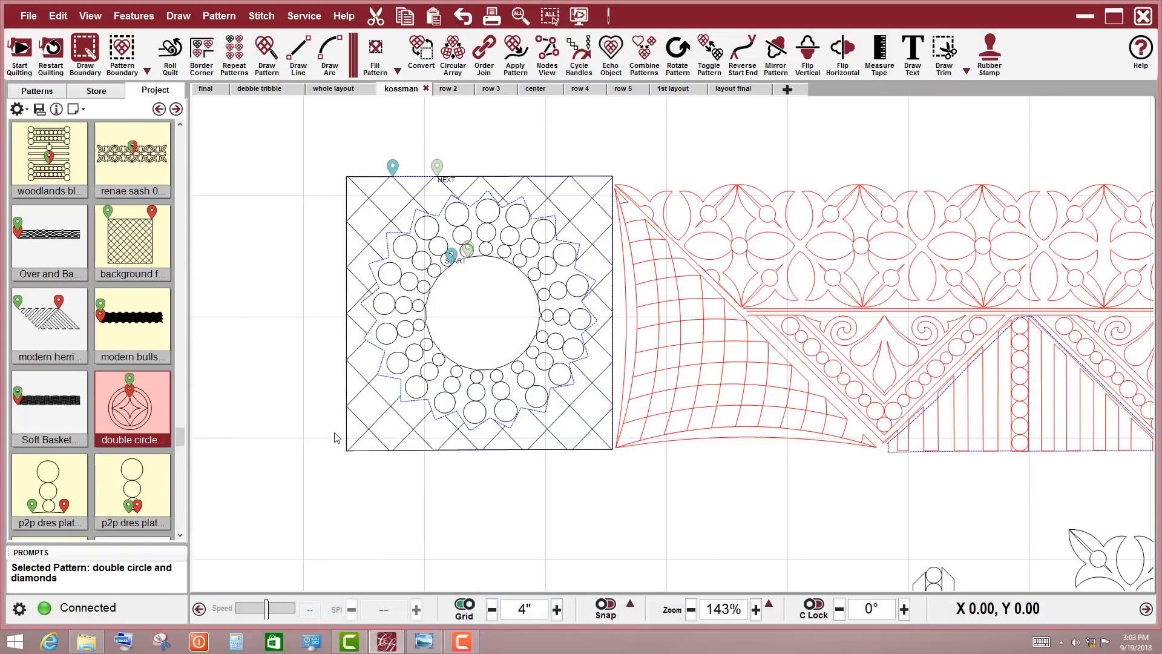
# Step: Place the double circle and diamonds pattern in the plate's center, shrink it to about 3.51 by 3.52, and compare it with the kossman photo
pyautogui.moveTo(129, 418); pyautogui.dragTo(480, 321)
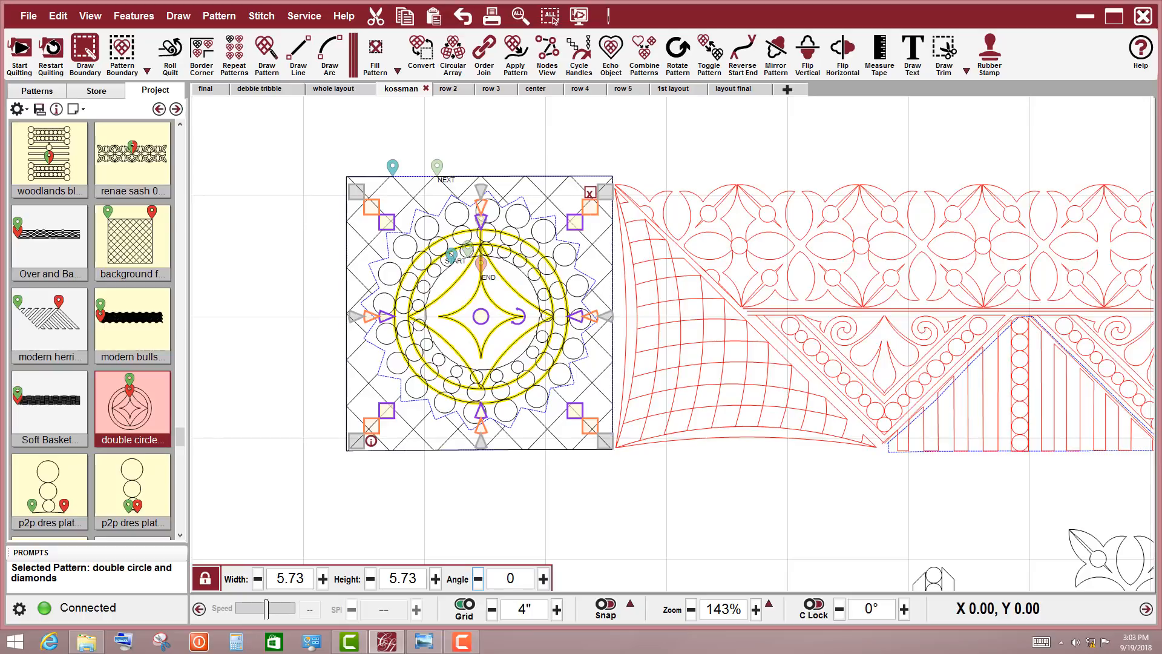
pyautogui.moveTo(356, 192); pyautogui.dragTo(388, 223)
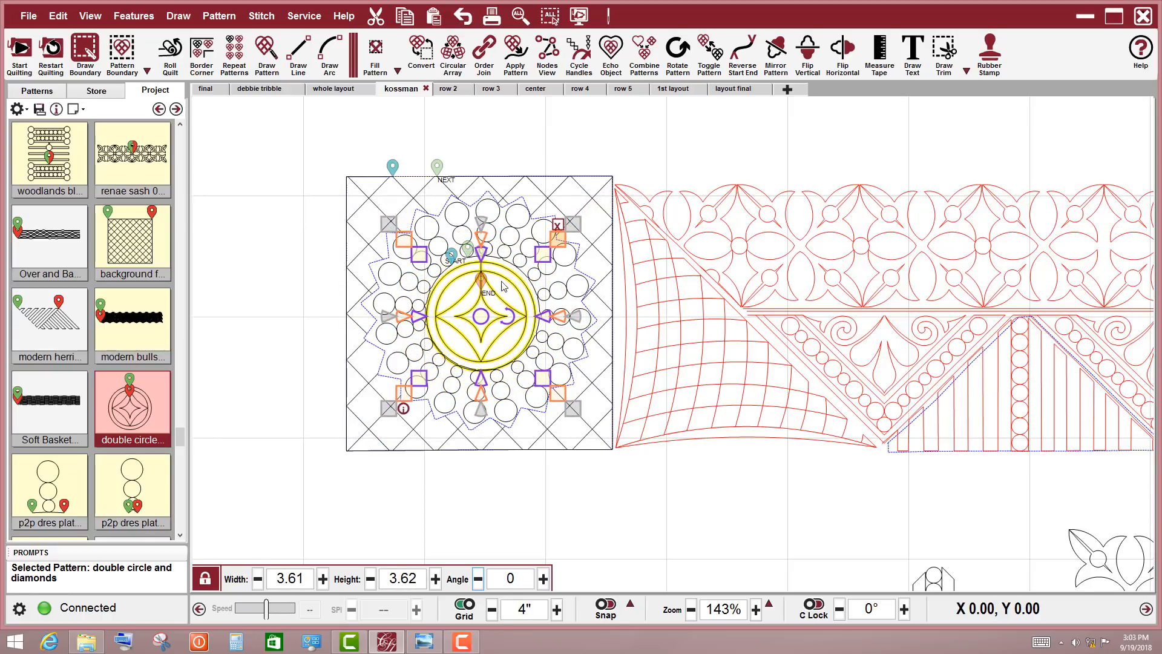
pyautogui.moveTo(480, 316); pyautogui.dragTo(483, 313)
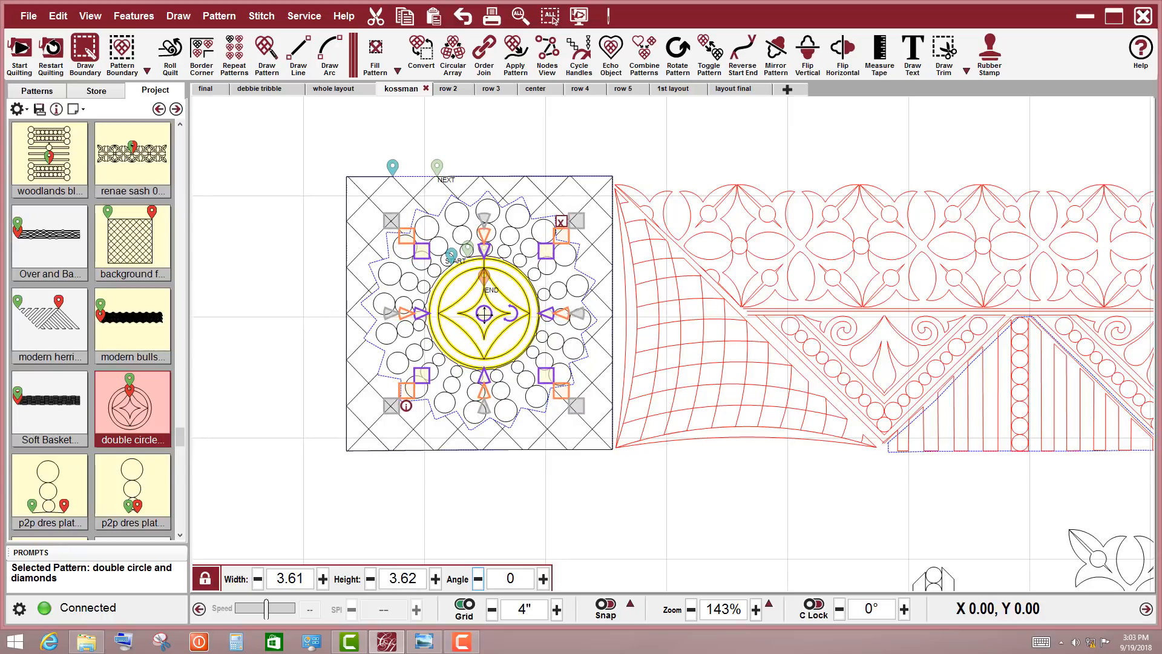
pyautogui.moveTo(563, 240); pyautogui.dragTo(561, 237)
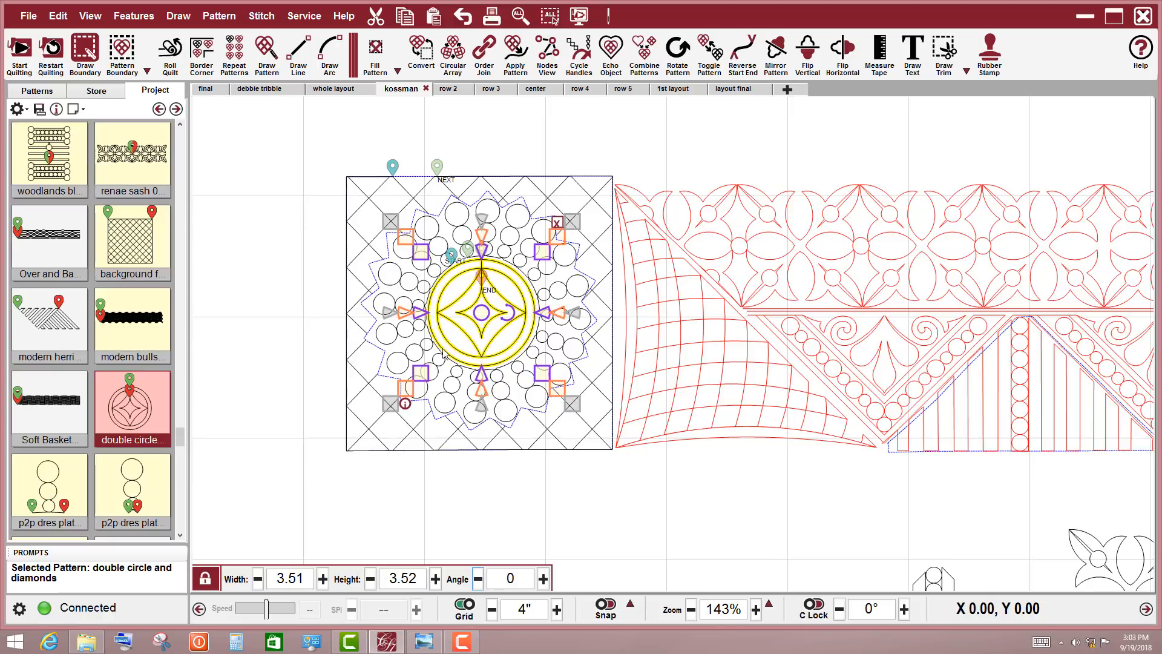
pyautogui.click(297, 342)
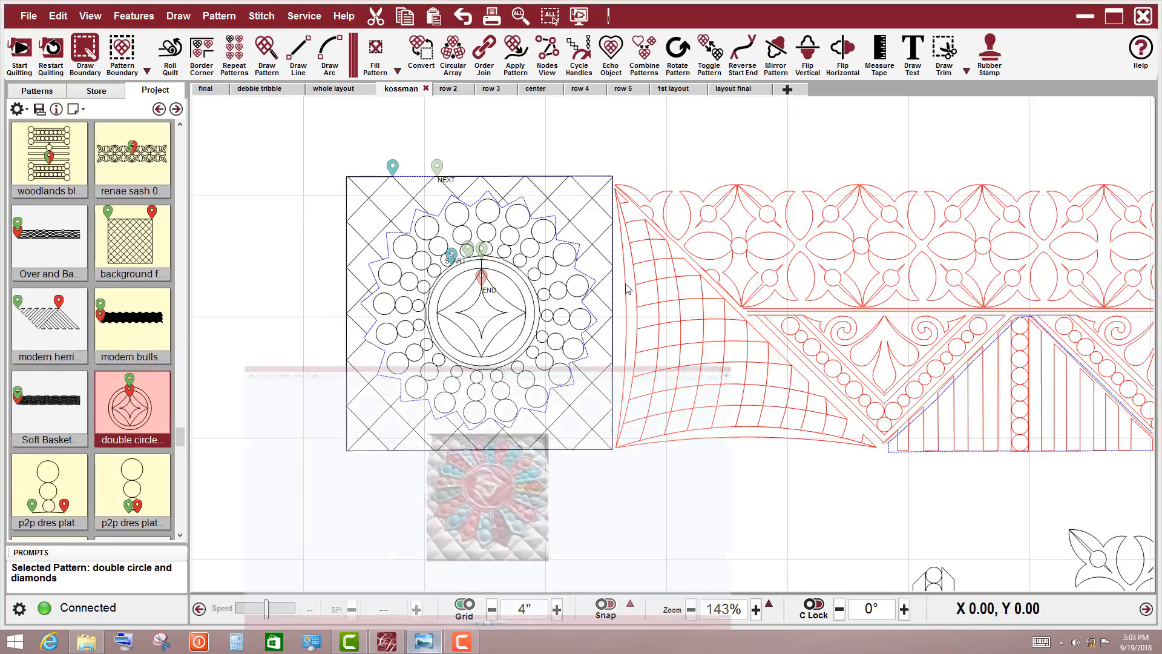
pyautogui.click(427, 642)
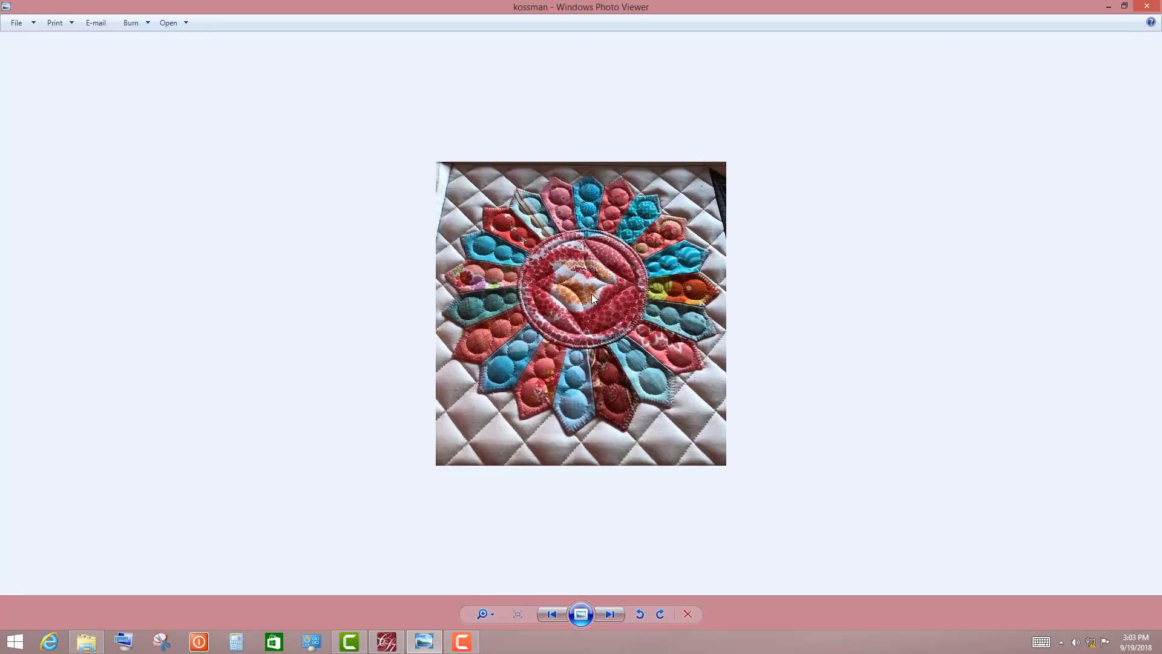